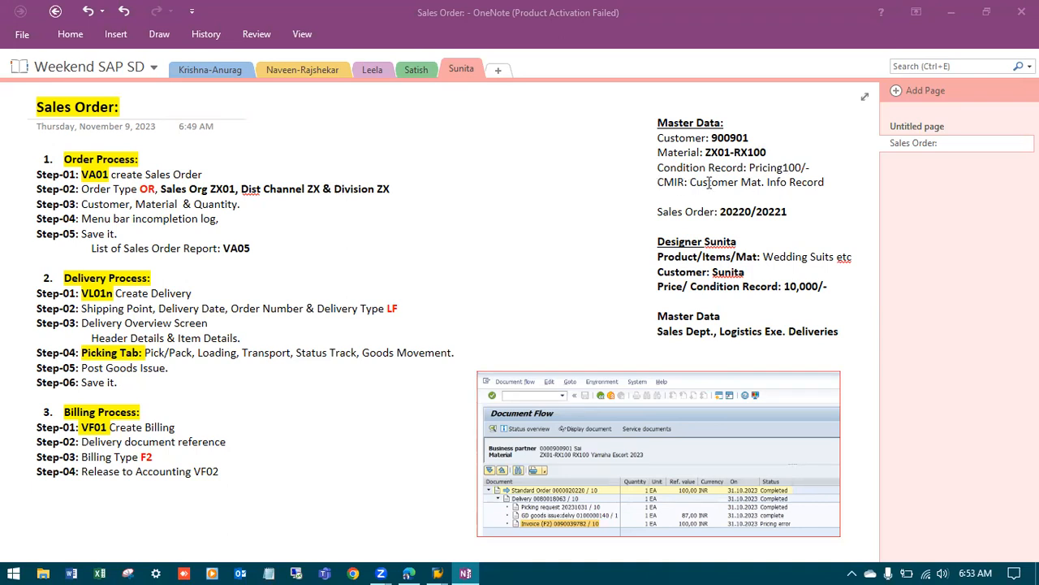
left_click_drag(689, 184, 655, 181)
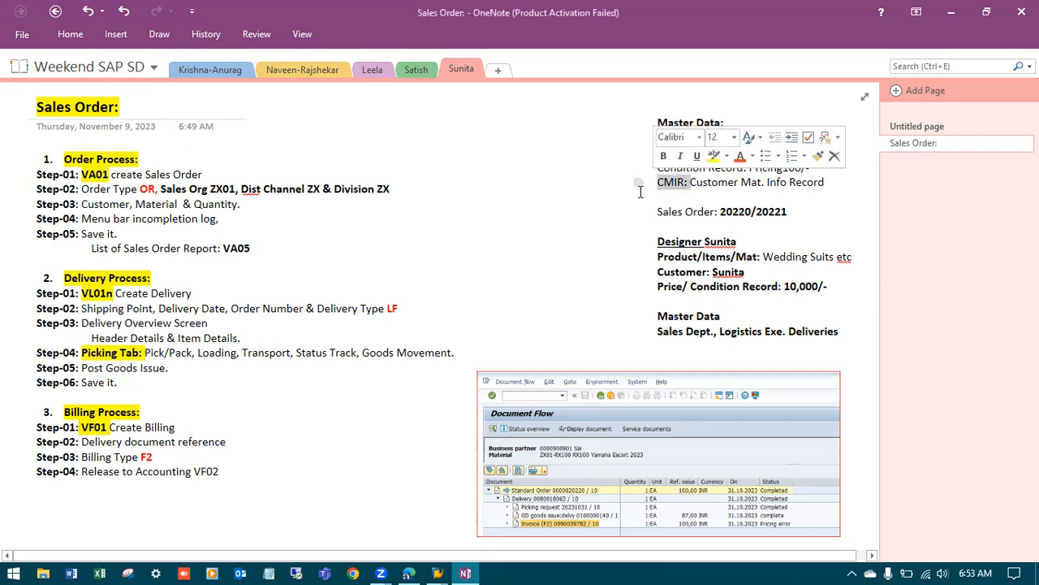
left_click(627, 200)
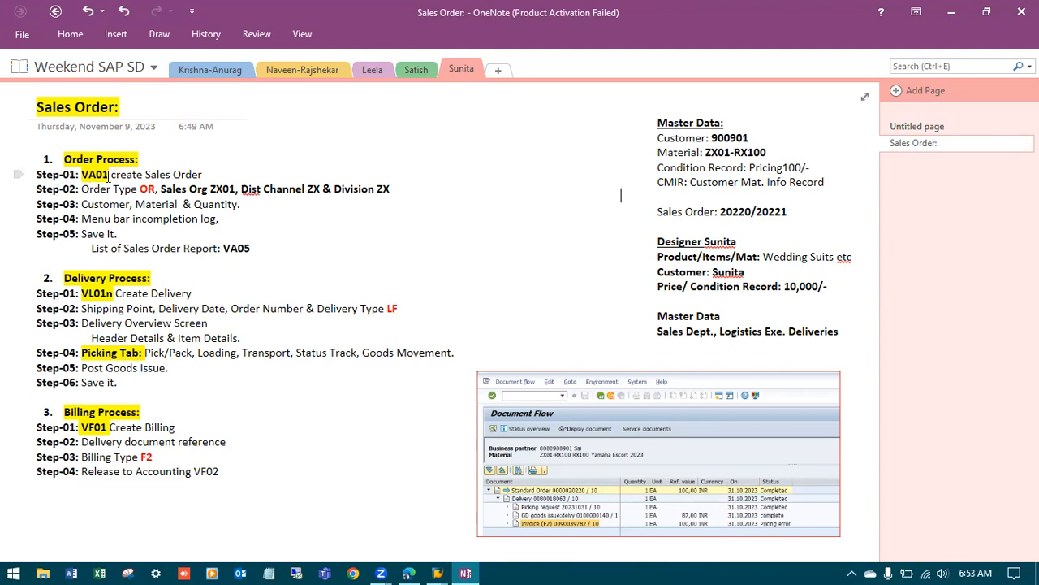
Take the order creation code VA01 from the OneNote process notes, switch to SAP and run that transaction
left_click_drag(108, 174, 83, 174)
mouse_move(438, 571)
left_click(691, 501)
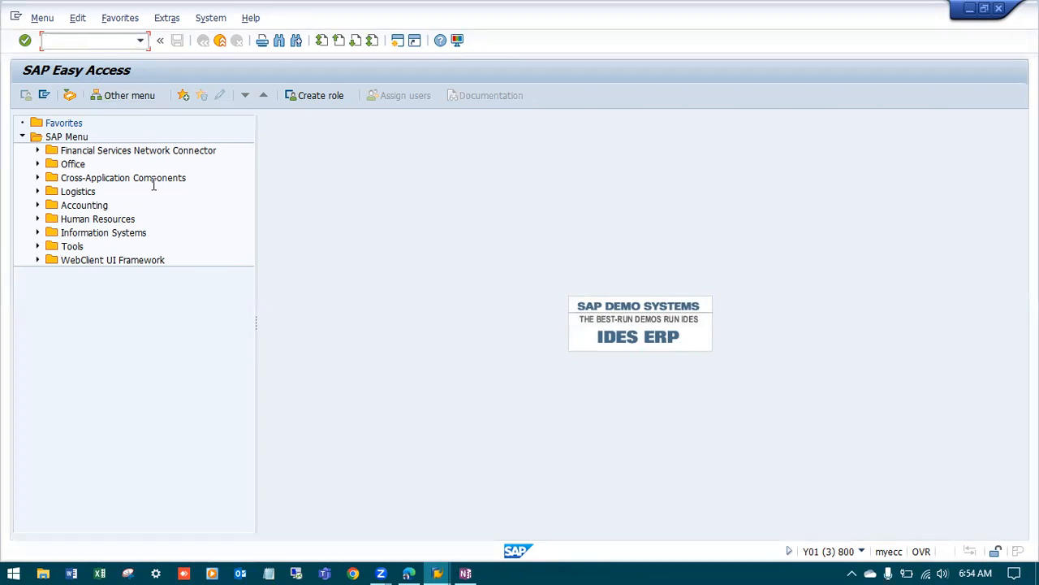
key("alt+Tab")
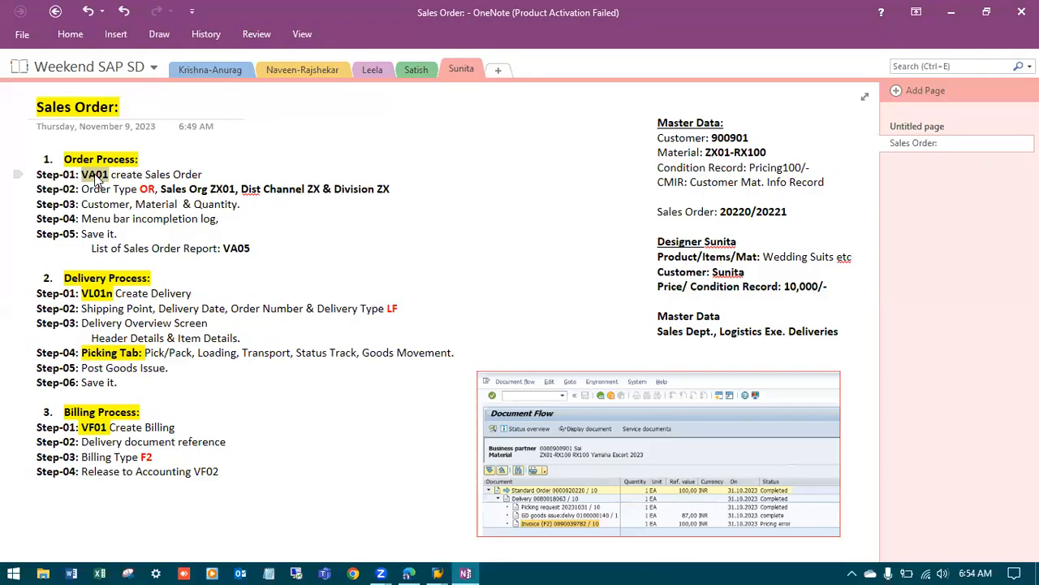
left_click(951, 12)
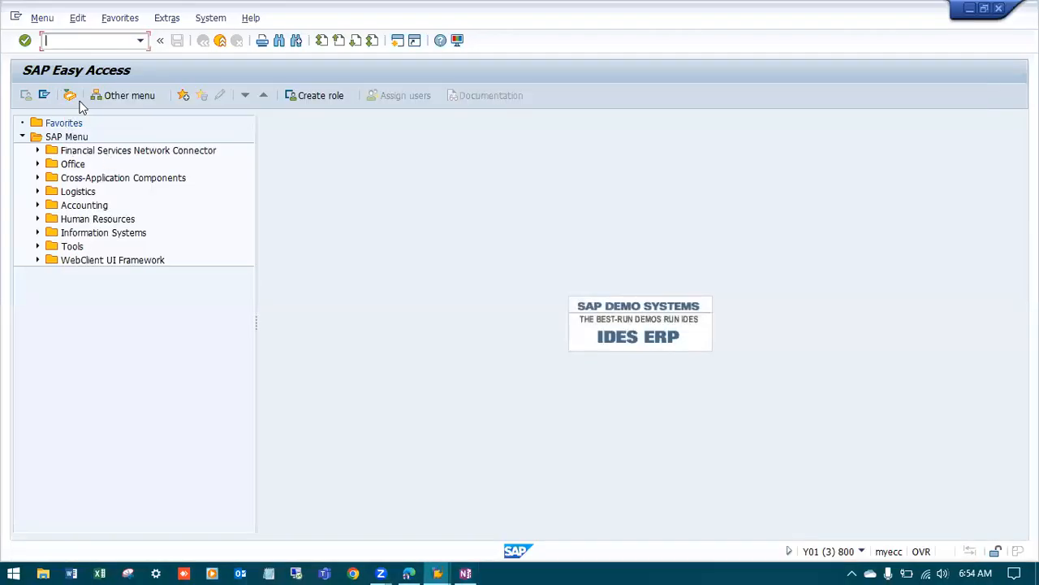
type("VA01")
key("Return")
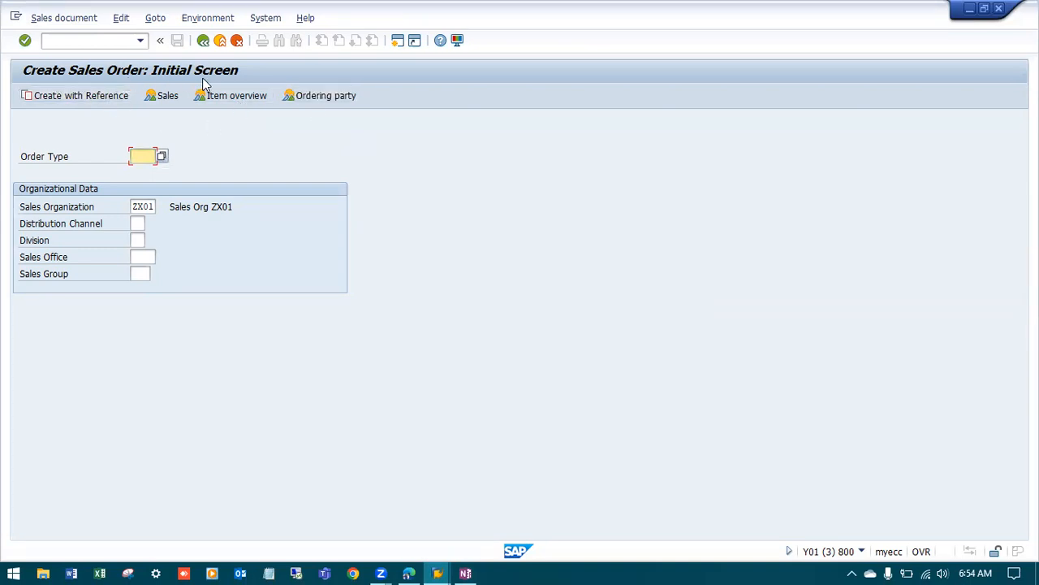
Following the notes, fill in order type OR, distribution channel ZX and division ZX in SAP, and continue to the order overview
left_click(466, 573)
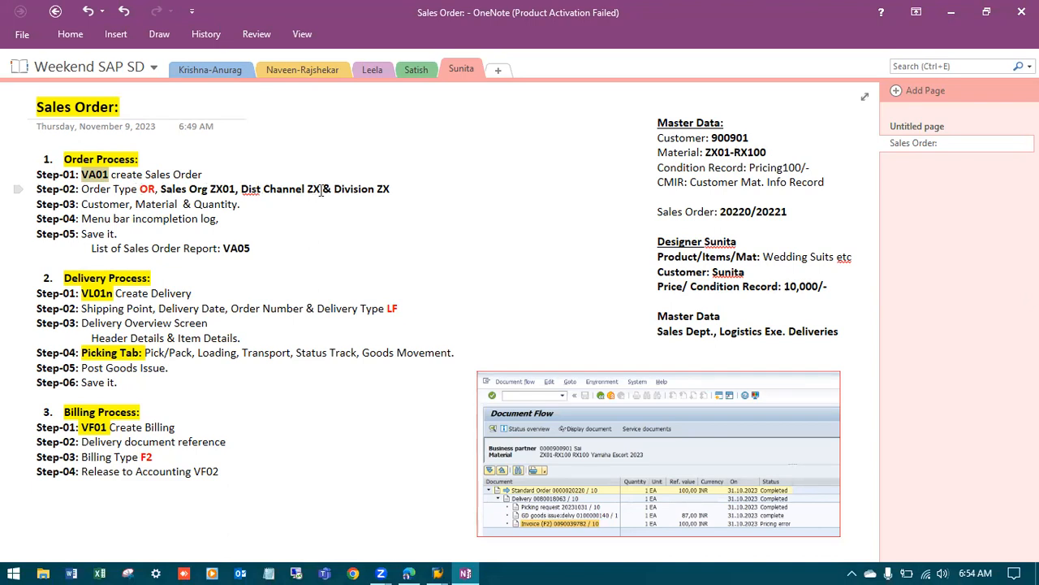
left_click_drag(375, 190, 161, 190)
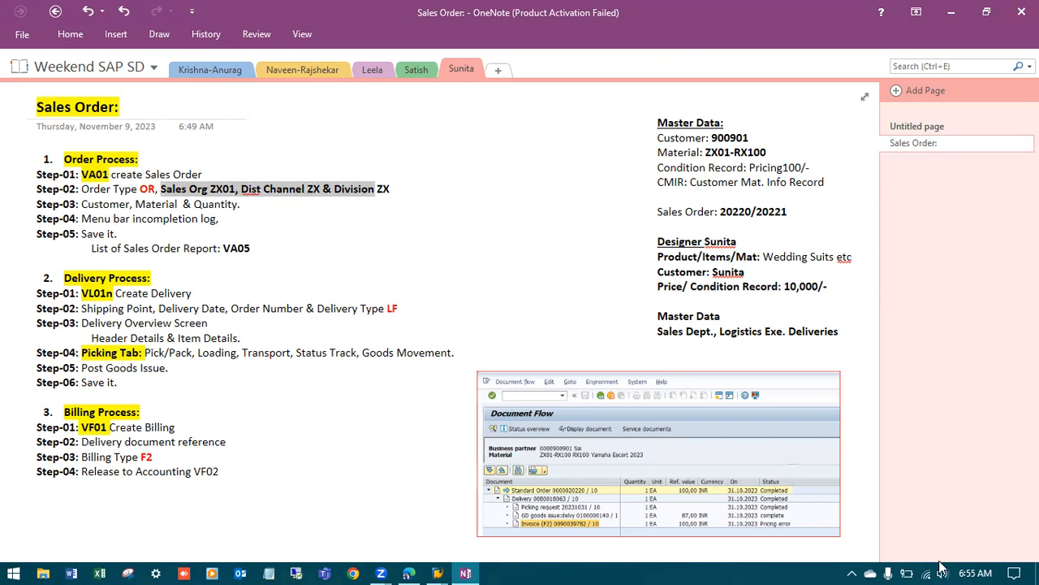
key("alt+Tab")
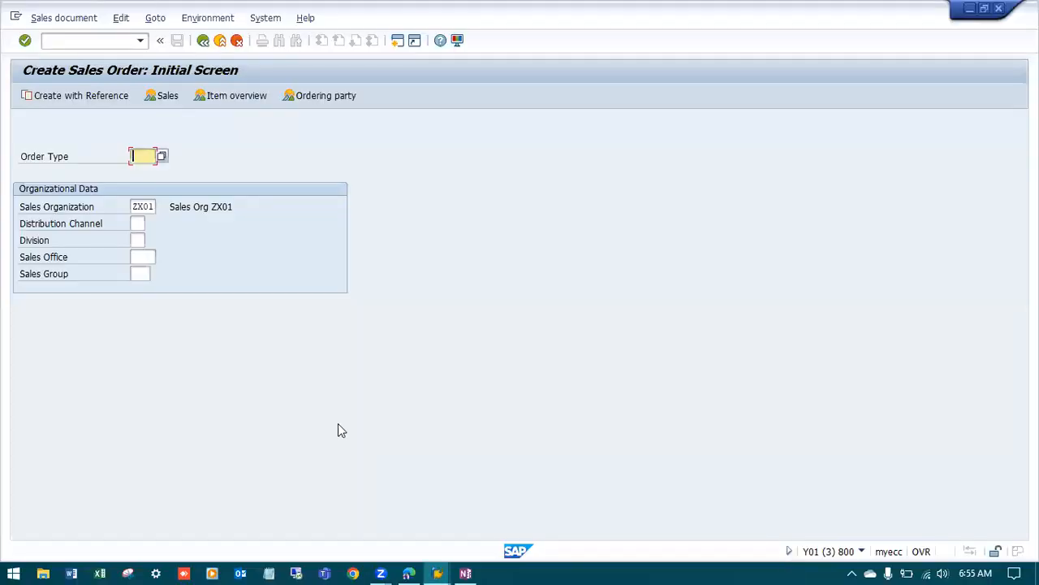
type("OR")
left_click(137, 223)
left_click(138, 237)
left_click(138, 240)
left_click(140, 256)
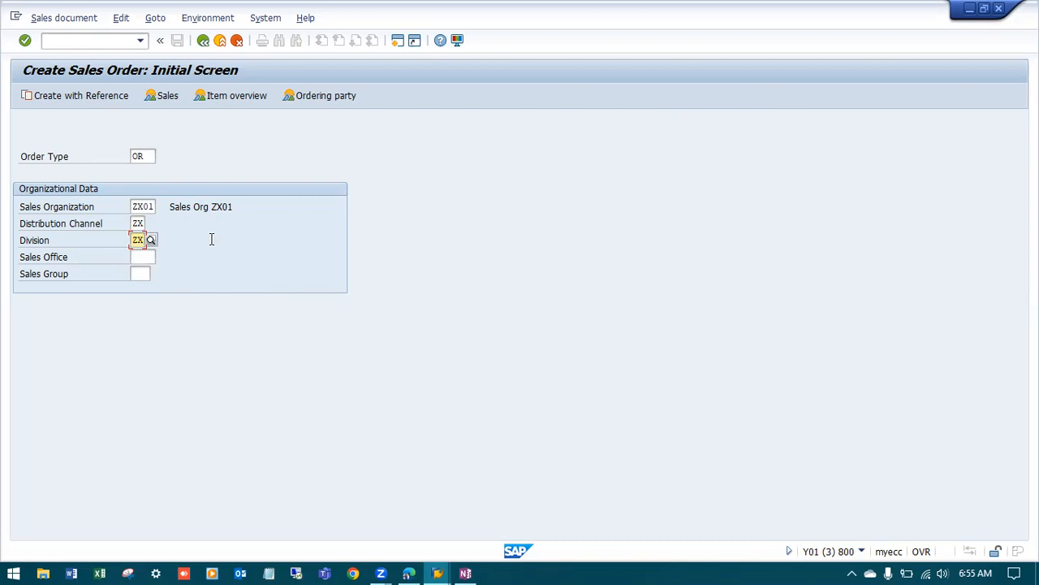
key("Return")
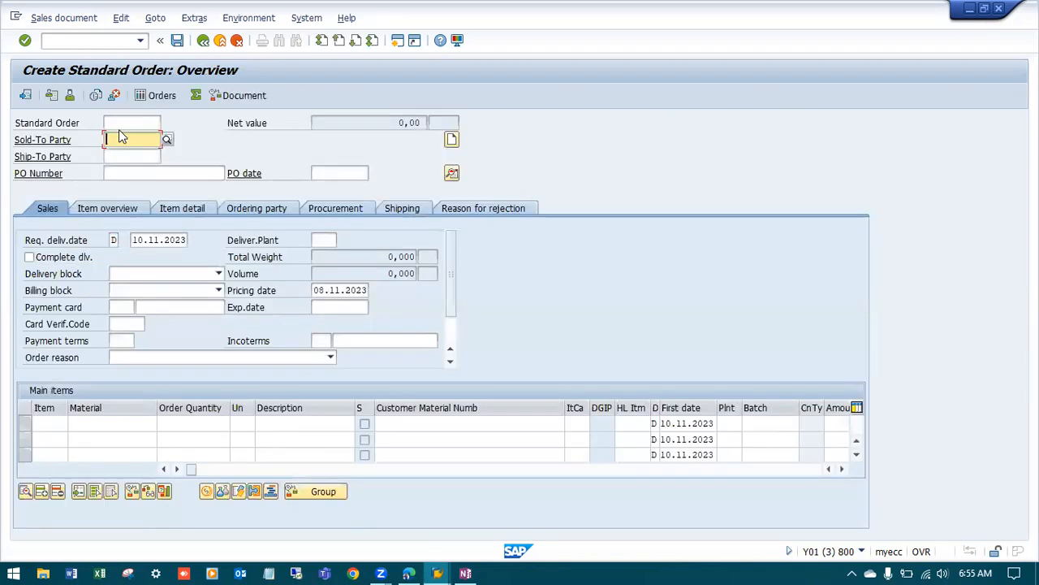
Check the notes for the order data required and enter the customer number as the sold-to party in SAP
key("alt+Tab")
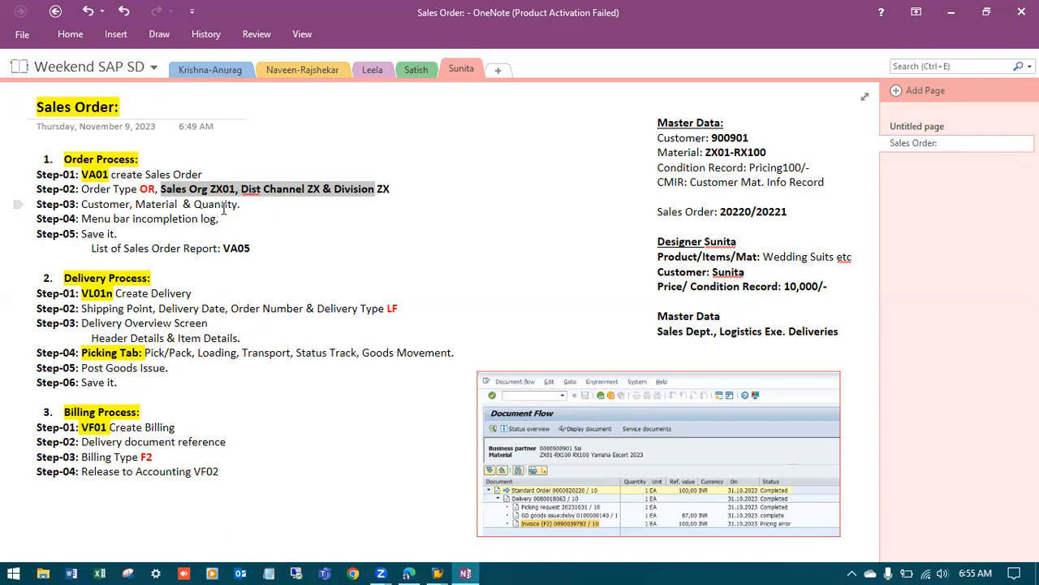
key("alt+Tab")
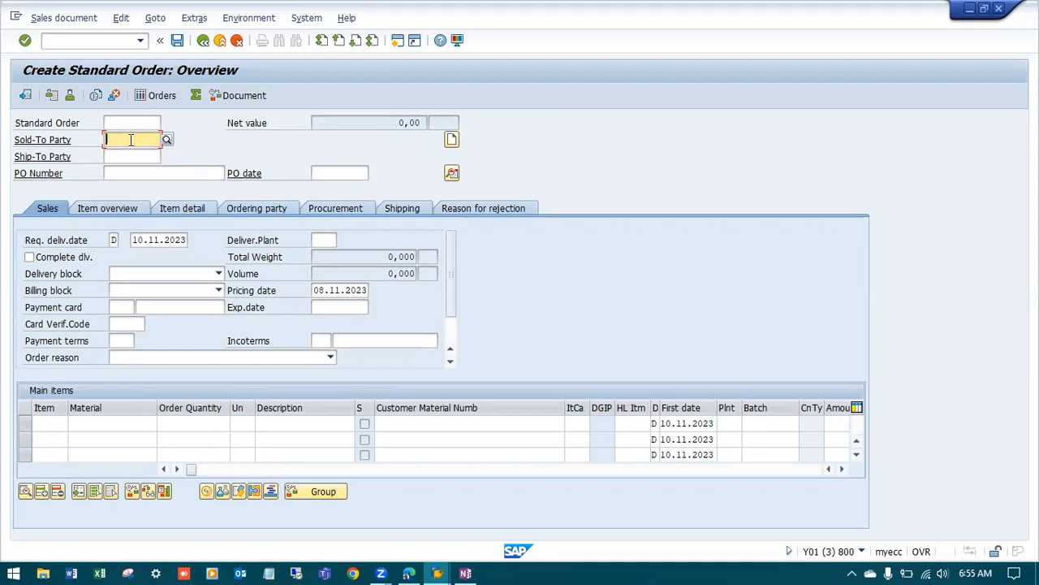
type("900901")
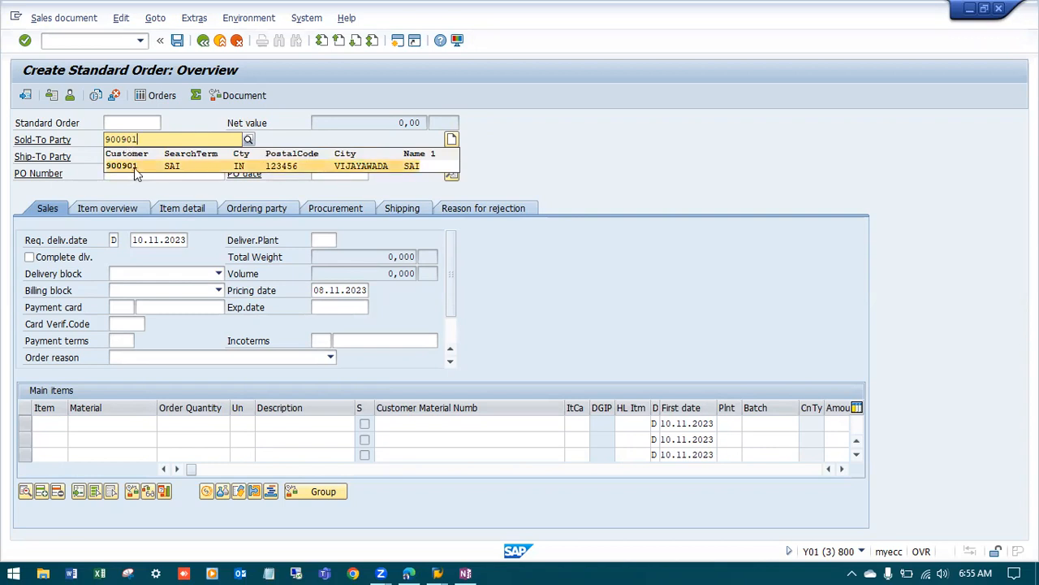
left_click(135, 167)
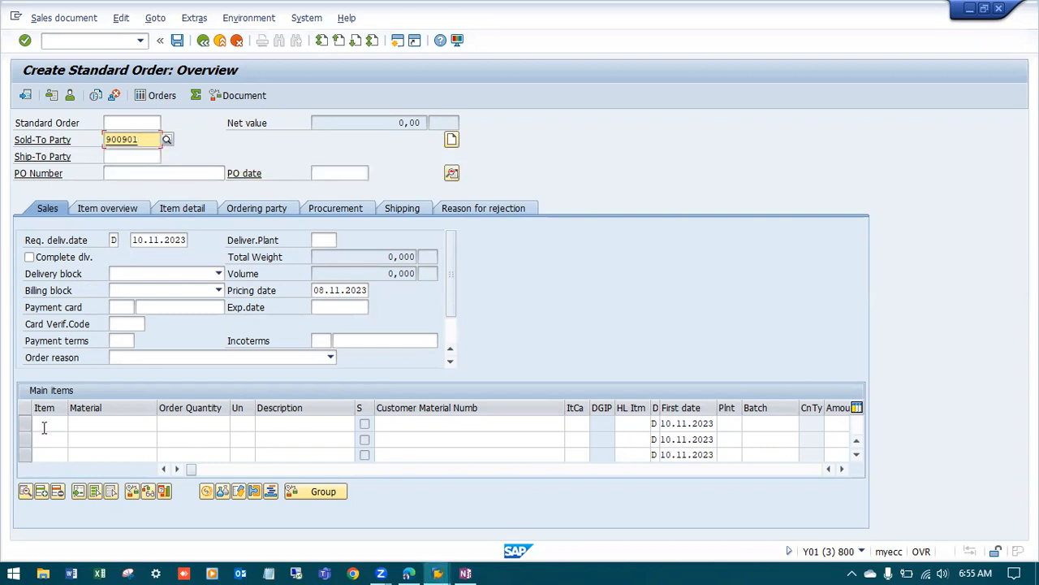
Add material ZX01-RX100 with order quantity 1 as the first item and accept the delivery proposal in availability control
left_click(105, 421)
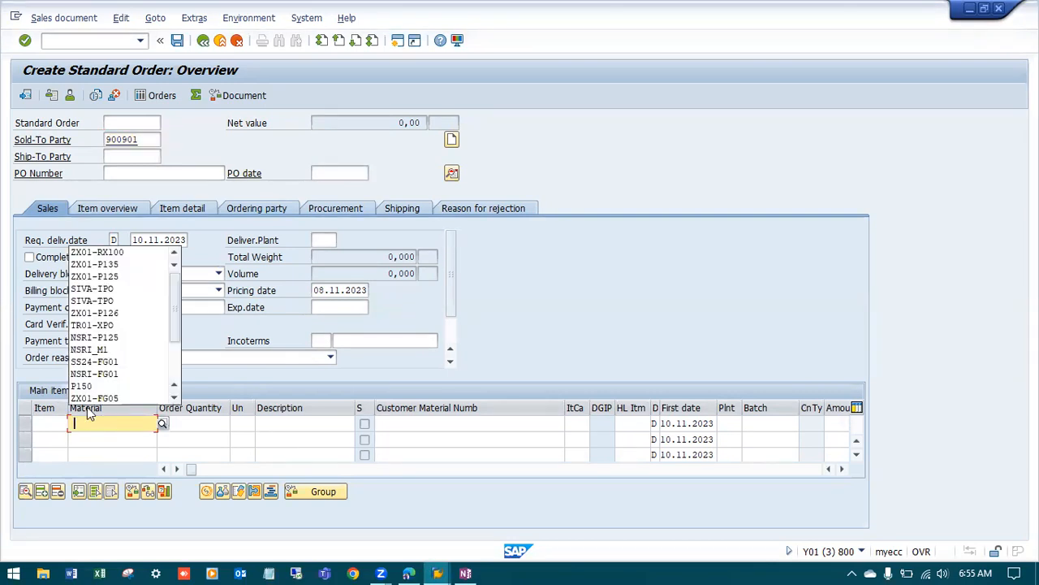
left_click(100, 252)
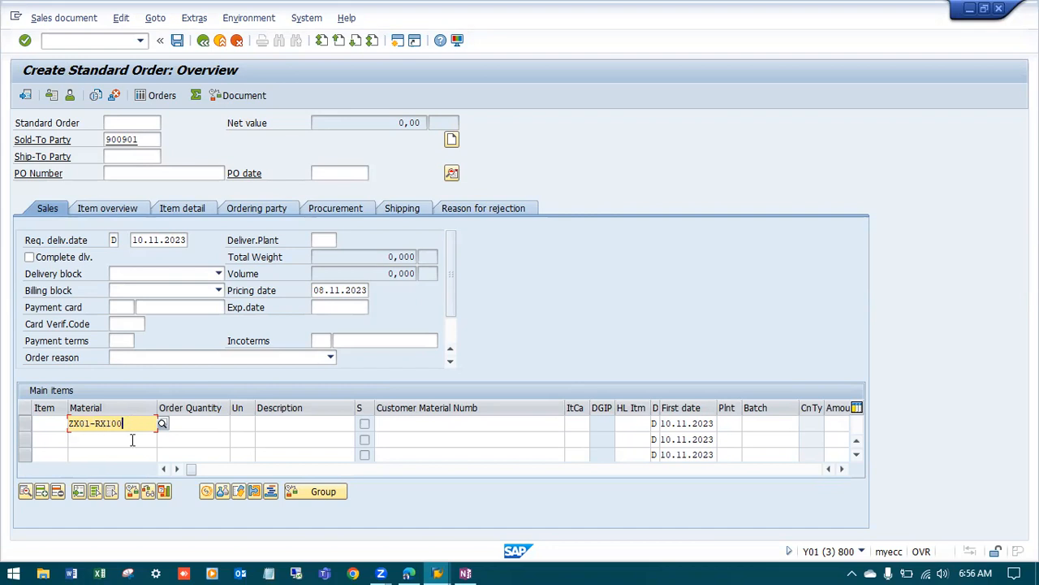
left_click(207, 422)
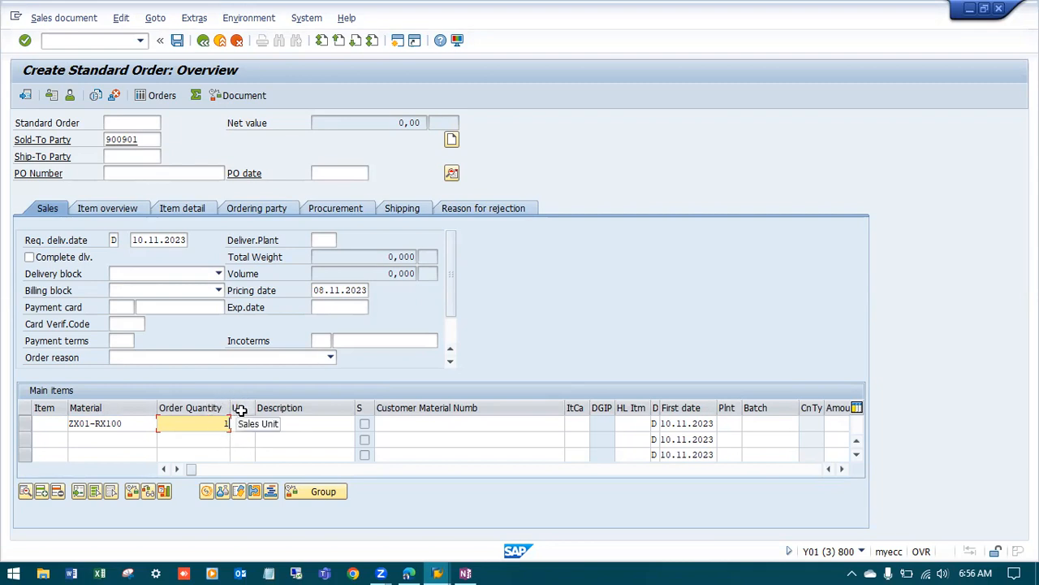
key("Return")
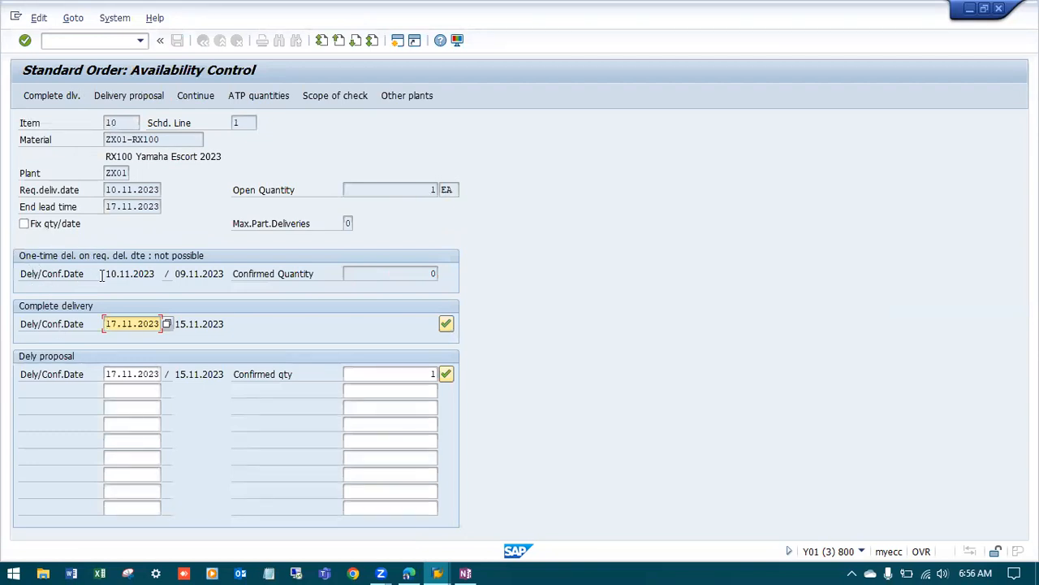
left_click_drag(106, 274, 159, 274)
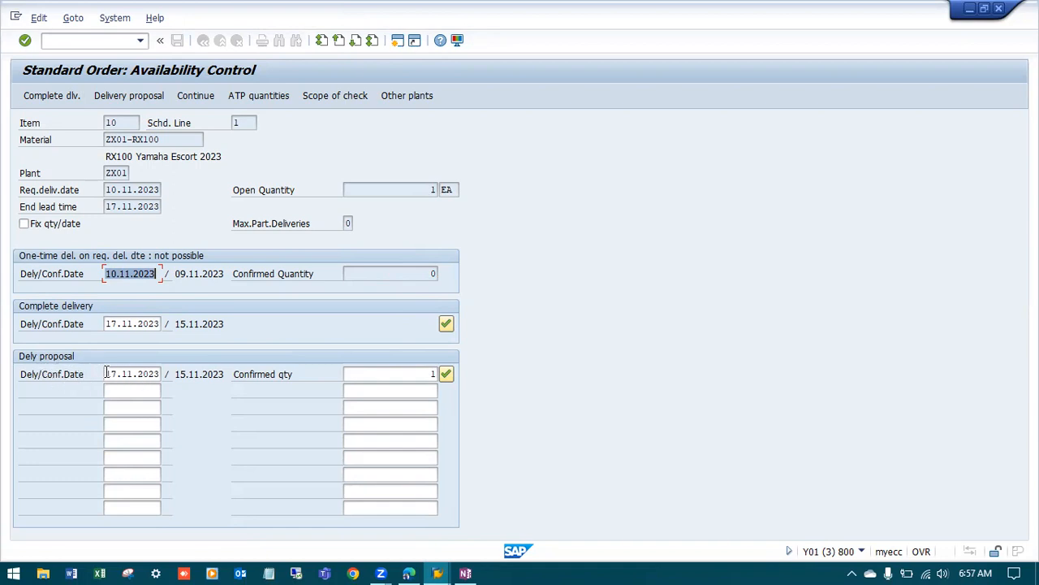
left_click(447, 375)
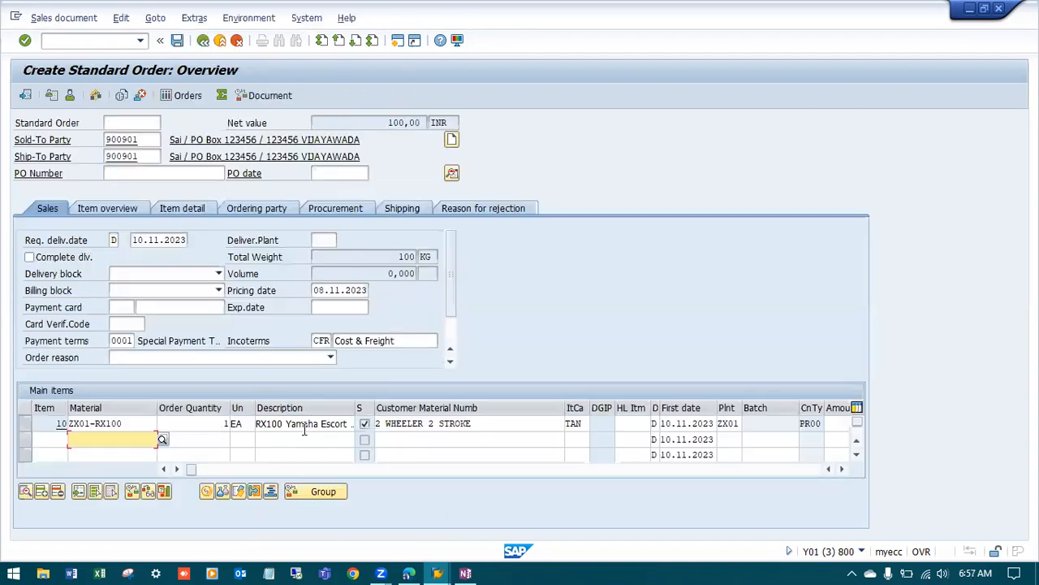
Narrow the customer material, material and amount columns of the items table, and widen the description column to show its full text
left_click_drag(564, 410, 485, 410)
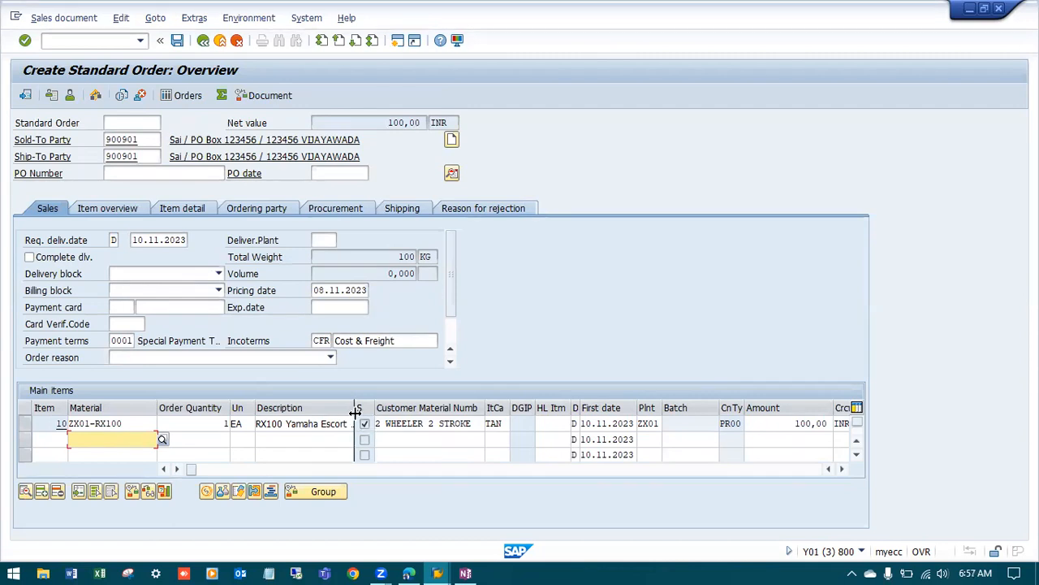
left_click_drag(355, 407, 387, 415)
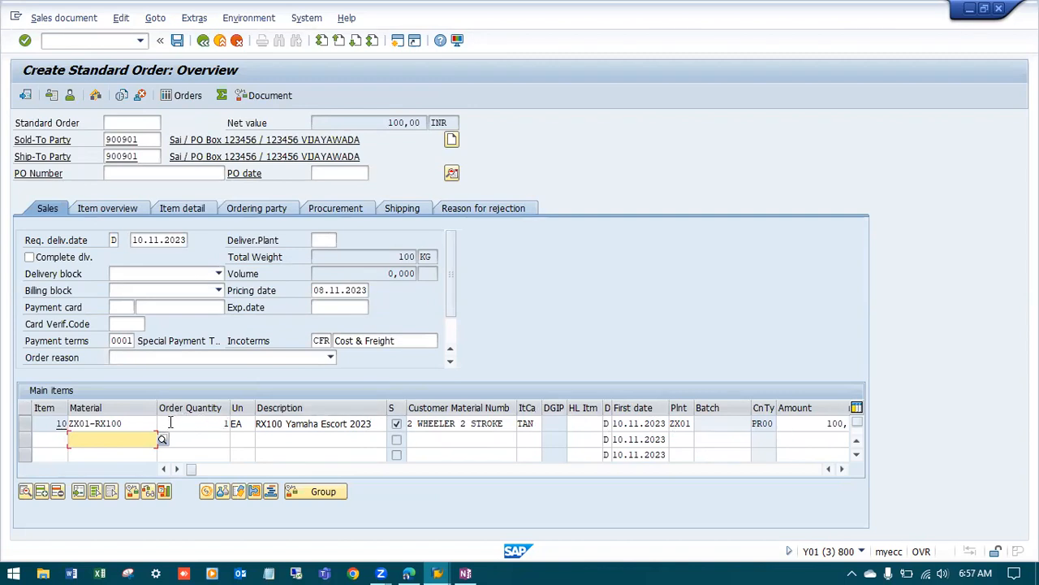
left_click_drag(156, 407, 131, 408)
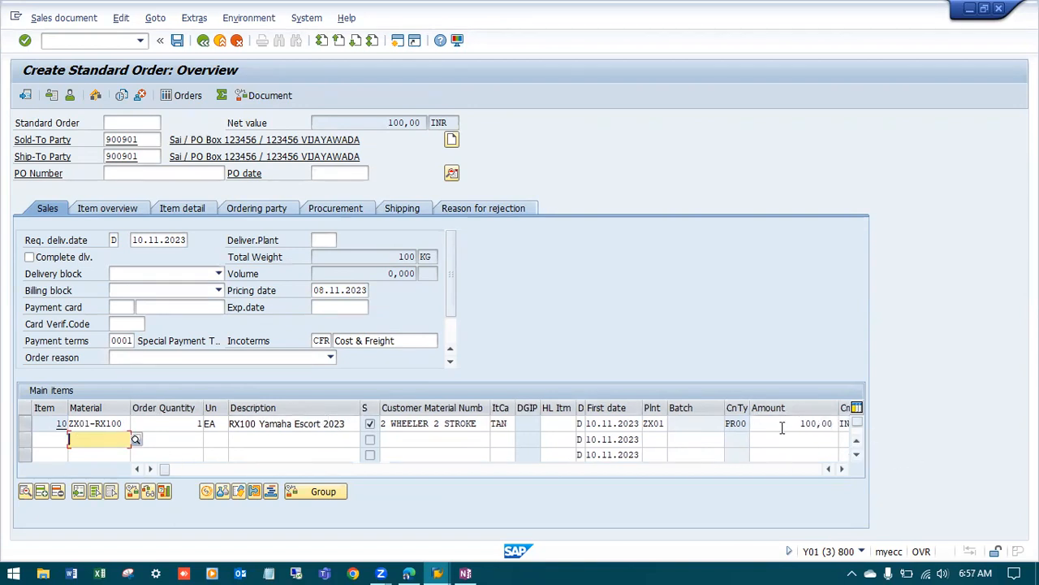
left_click_drag(837, 407, 794, 408)
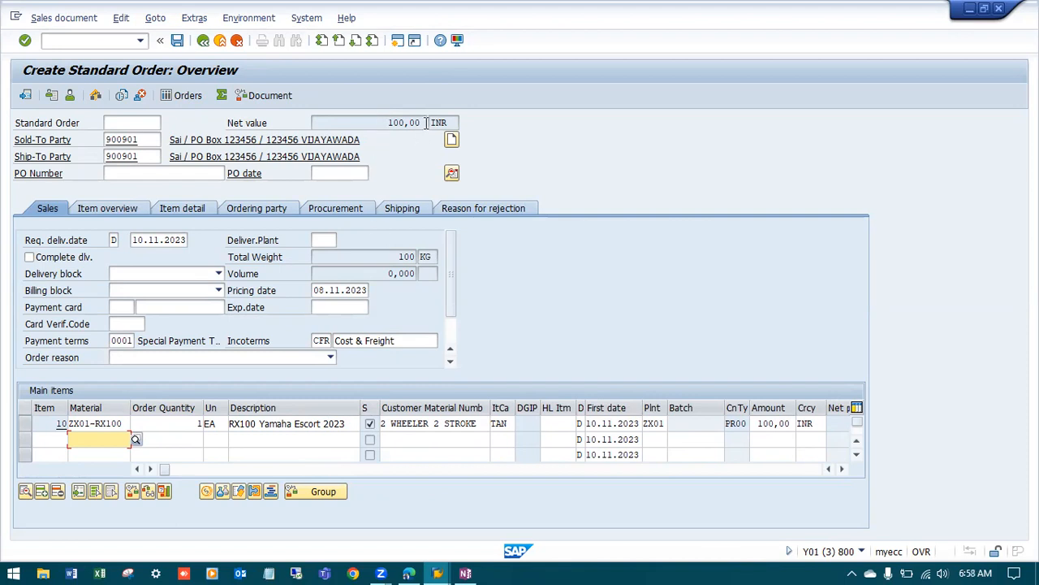
Try an order quantity of 5 for the ZX01-RX100 item, restoring it to 1 and accepting the delivery proposal each time
left_click(186, 423)
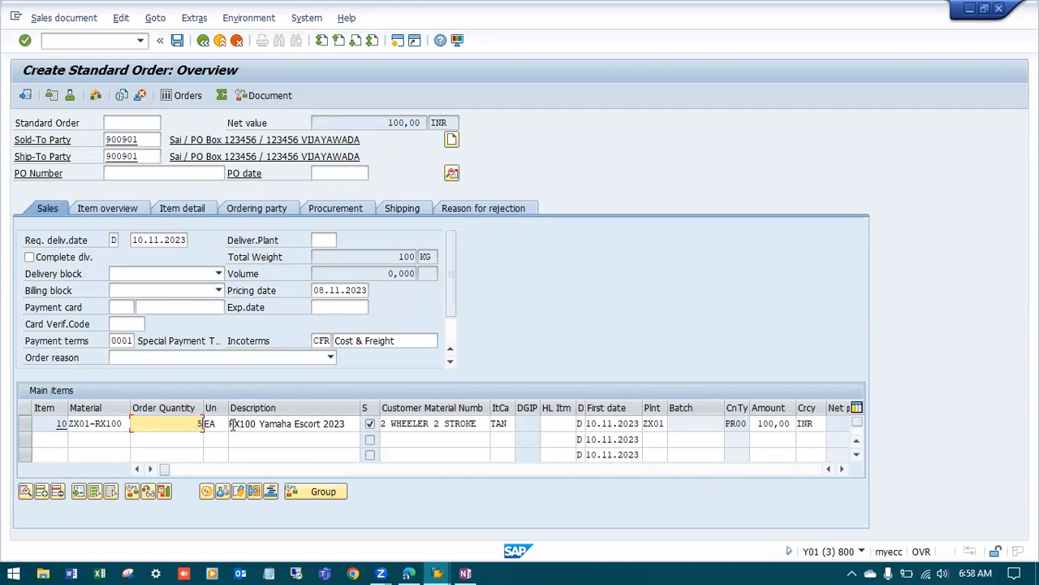
key("Return")
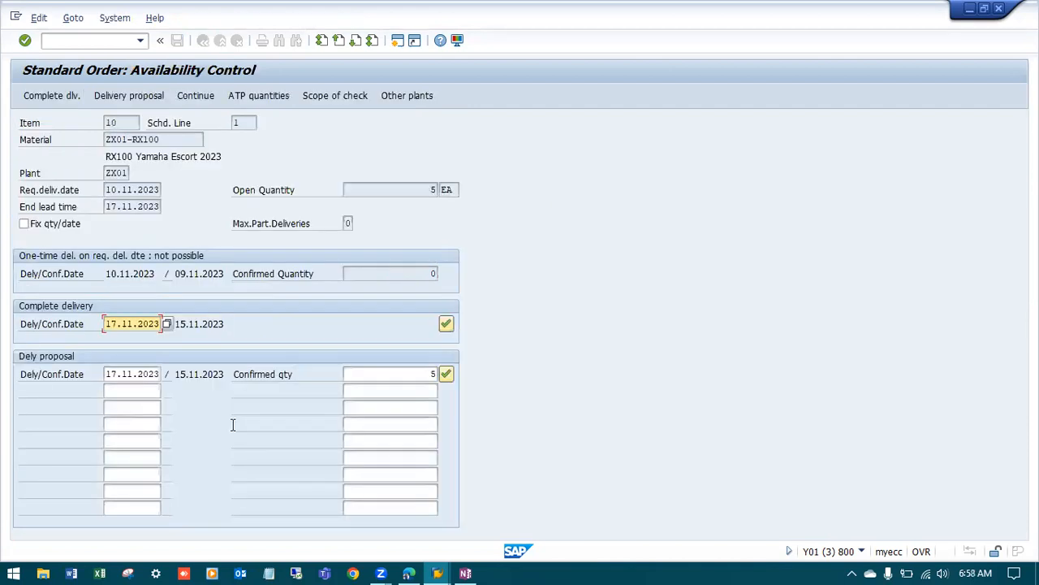
left_click(447, 374)
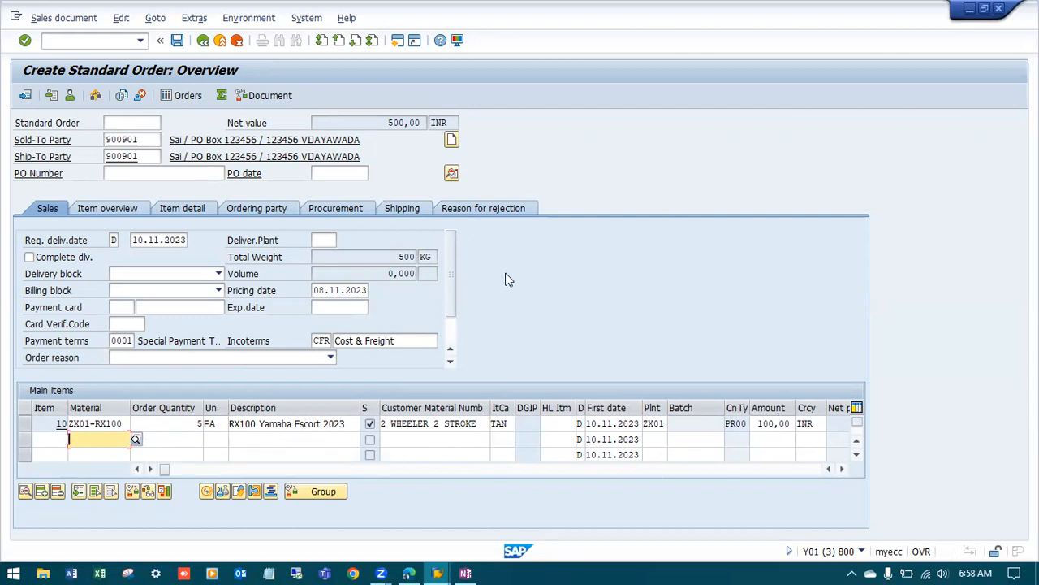
left_click(195, 423)
key("Return")
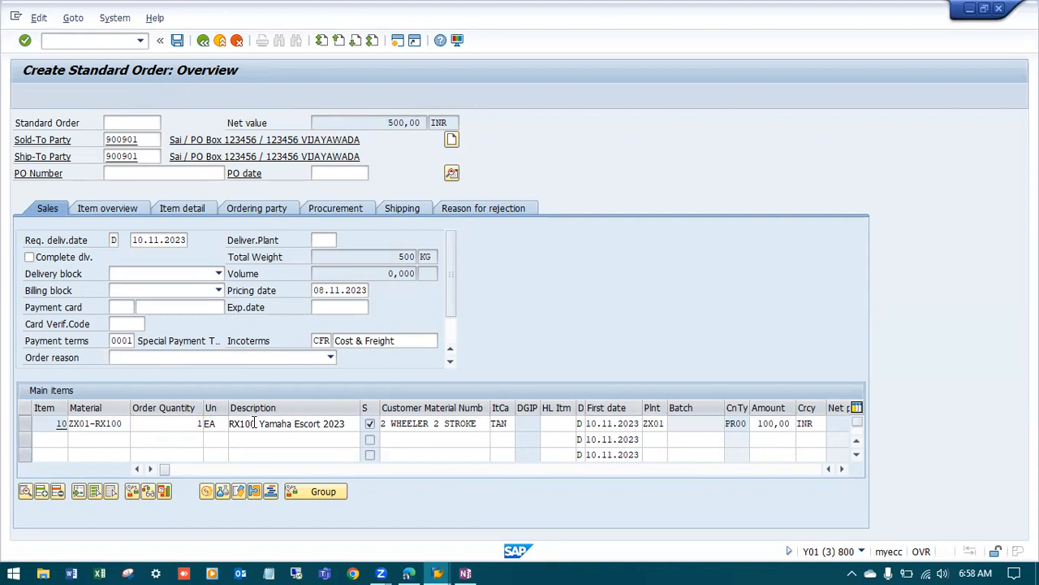
left_click(447, 374)
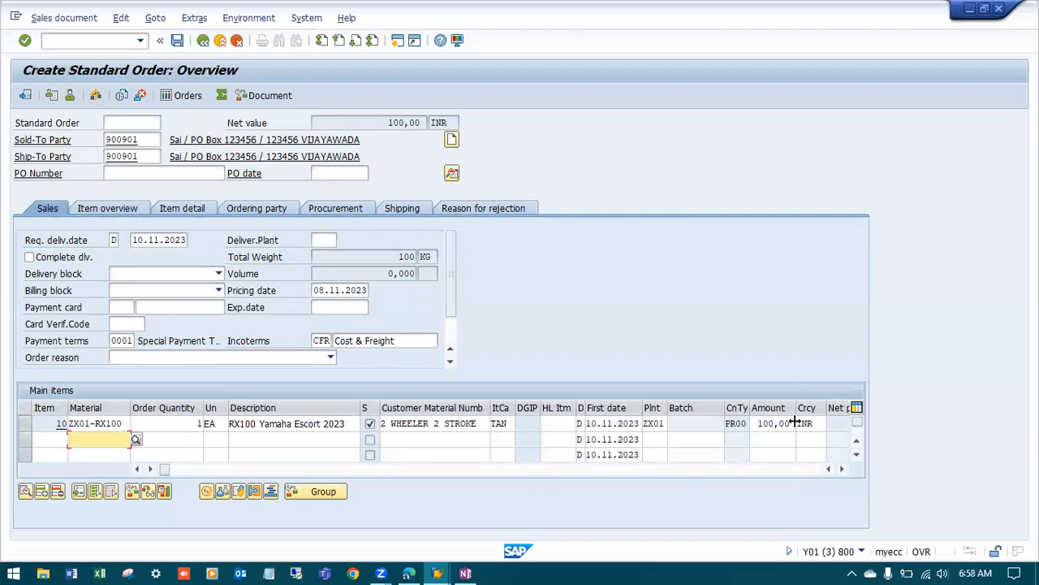
Enter "Order Test" as the PO number and set the PO date to 09.11.2023
left_click(177, 173)
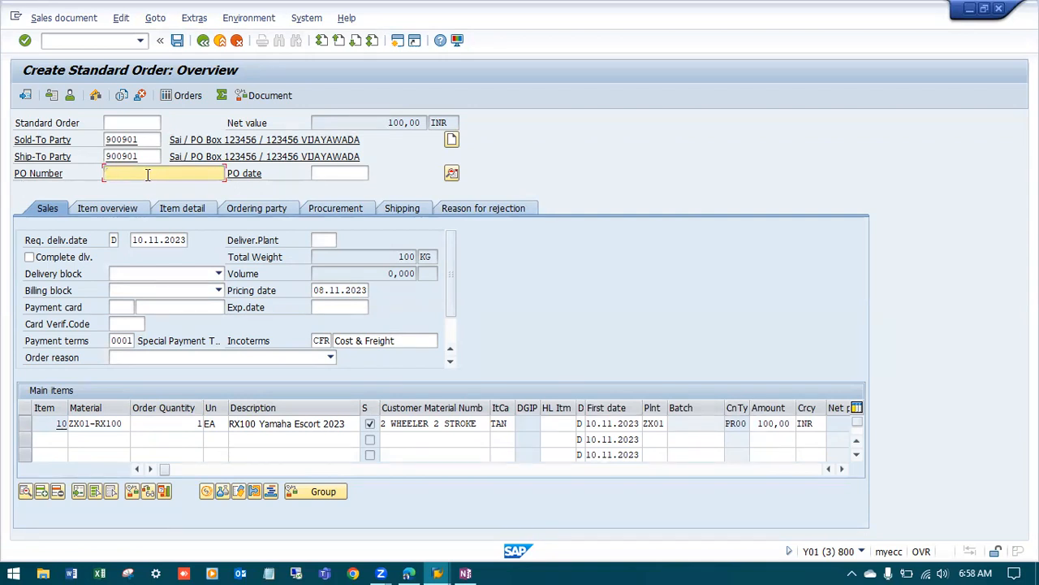
type("Orde")
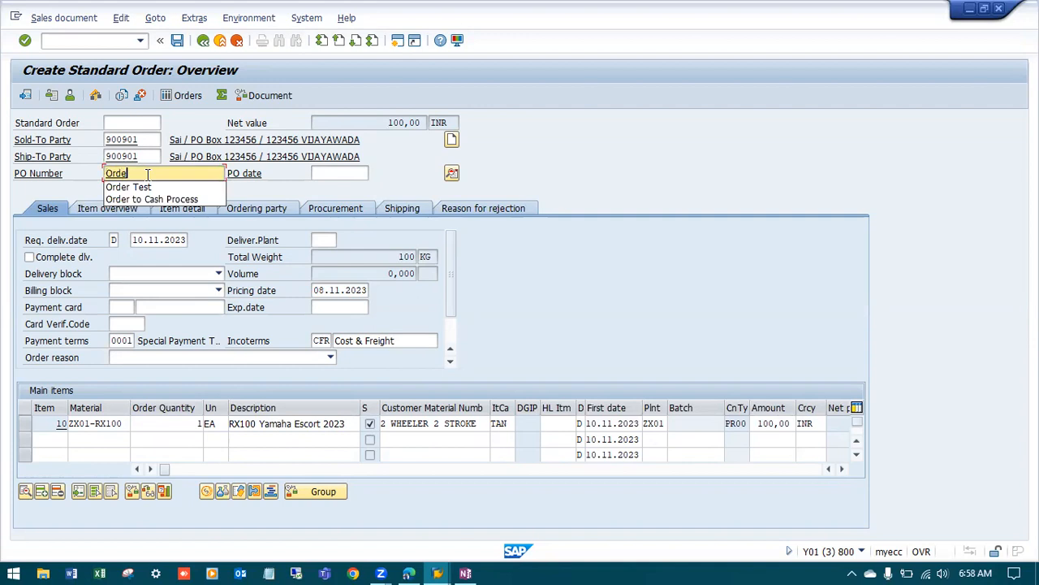
type("r Test")
left_click(348, 175)
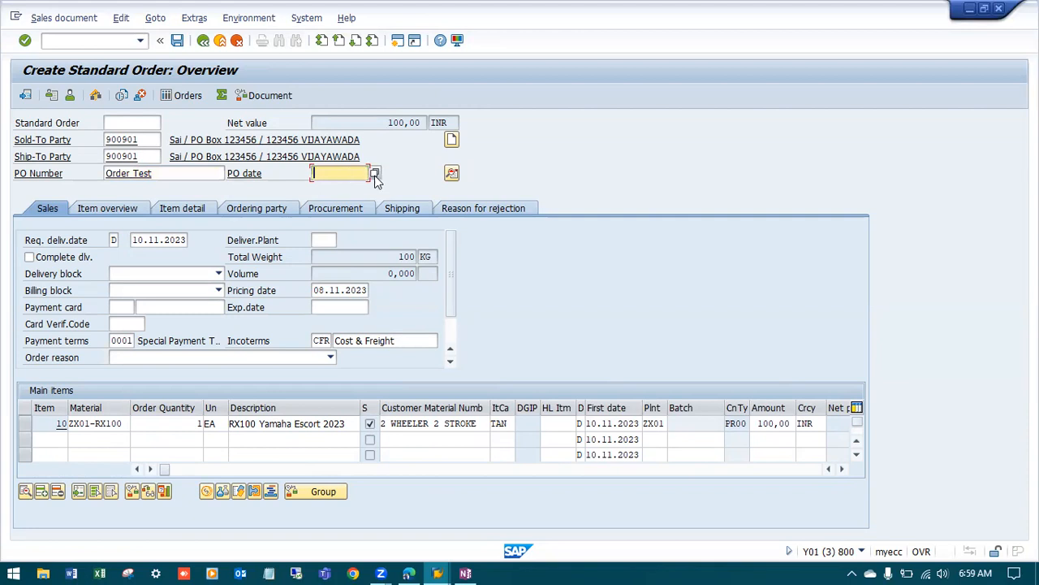
left_click(376, 177)
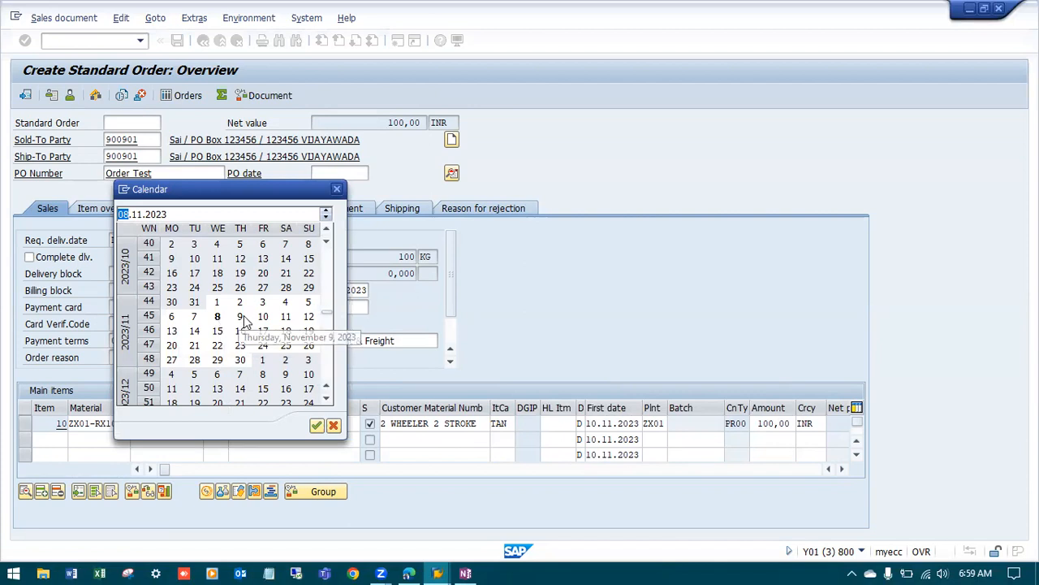
double_click(239, 317)
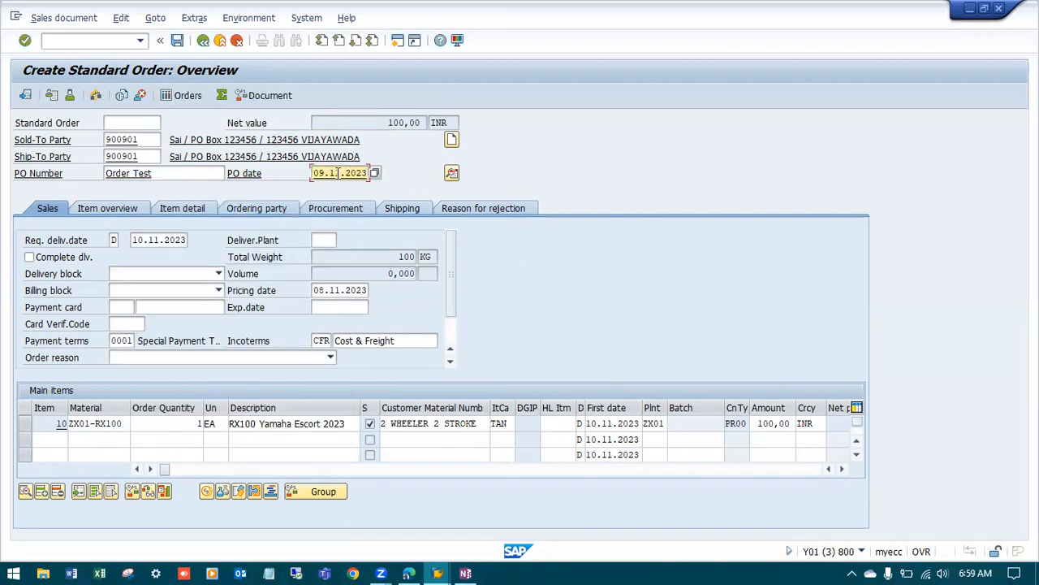
Check the standard order's incompletion log and save the order
key("Return")
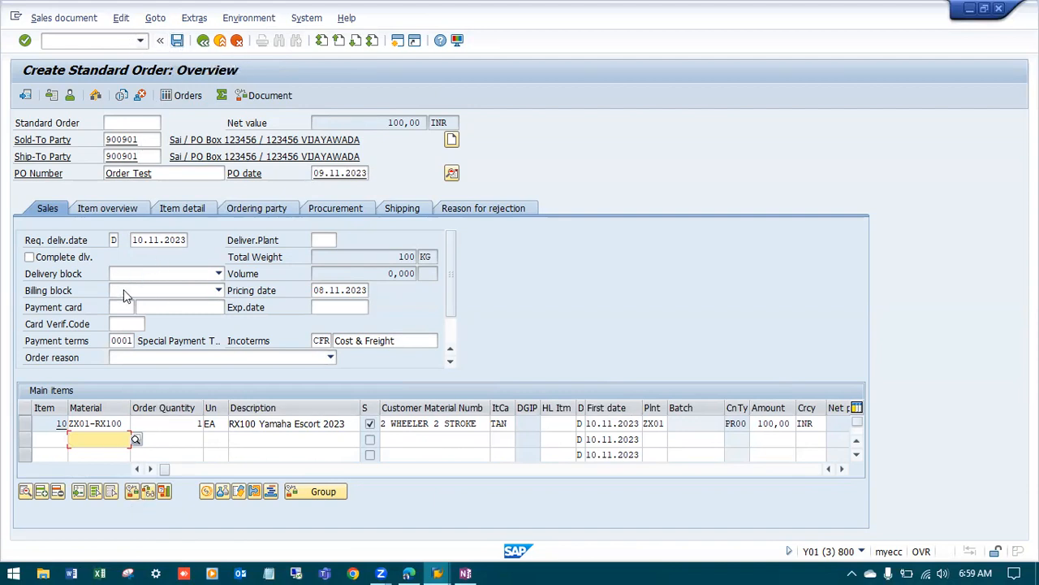
left_click(120, 18)
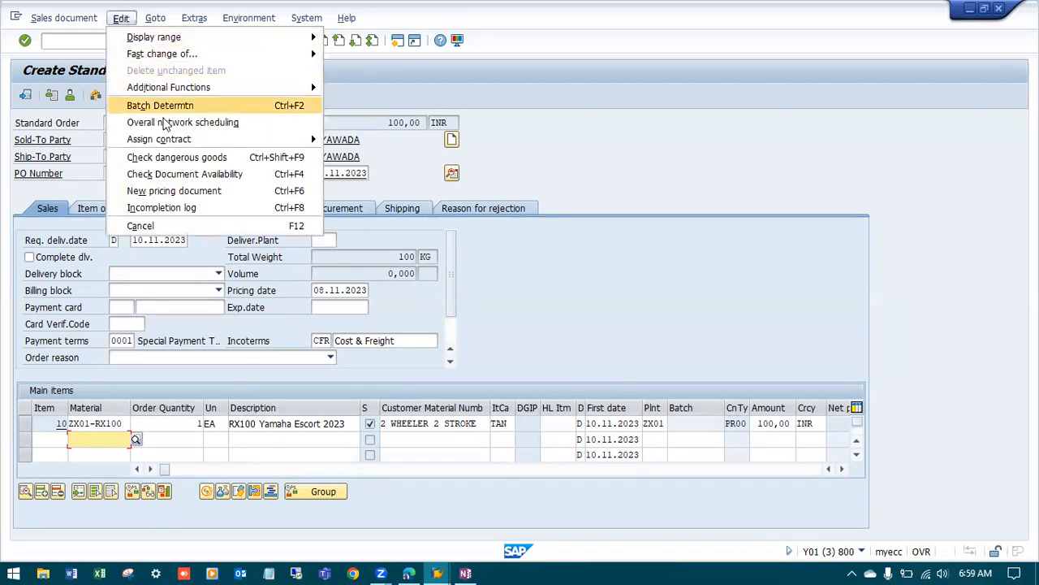
left_click(193, 209)
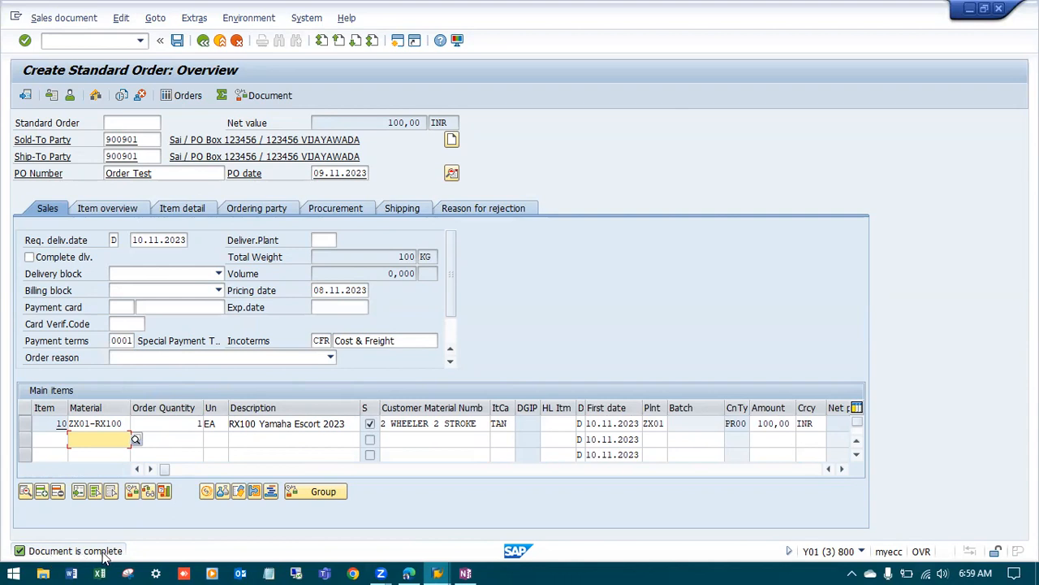
left_click(177, 40)
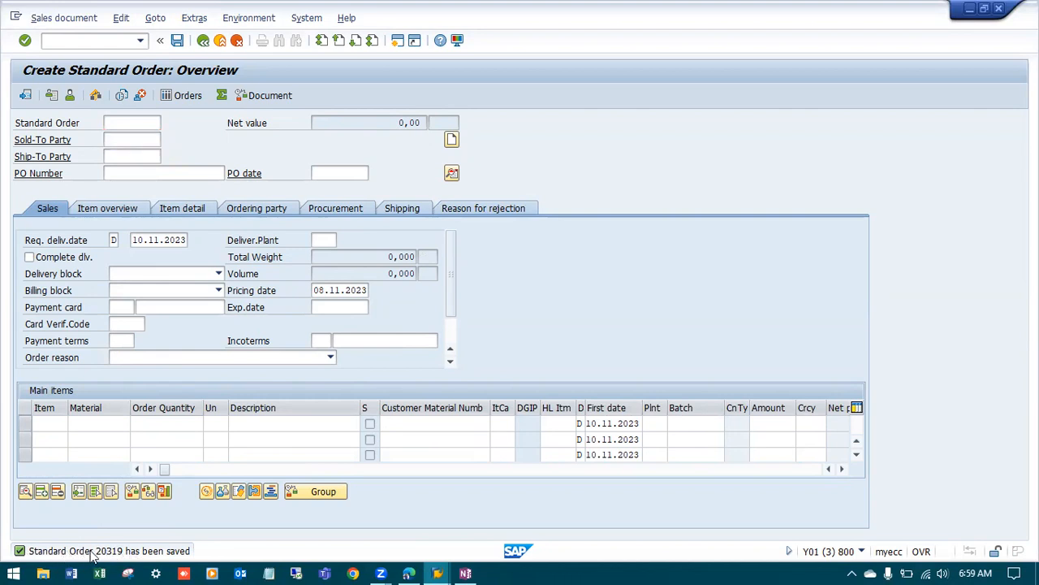
Open the details of the order's save message and shrink the message window
double_click(99, 551)
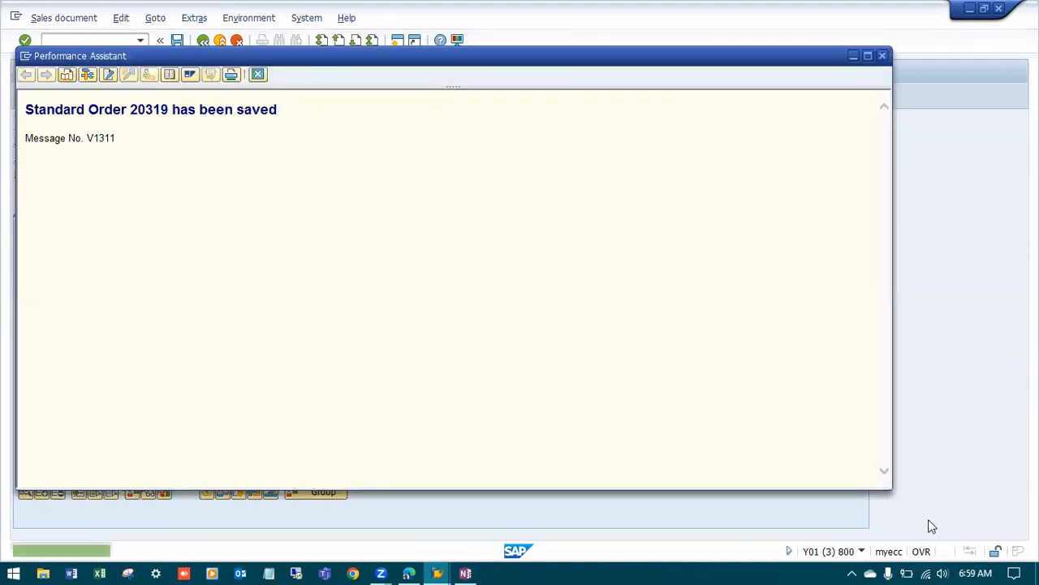
left_click_drag(891, 488, 633, 206)
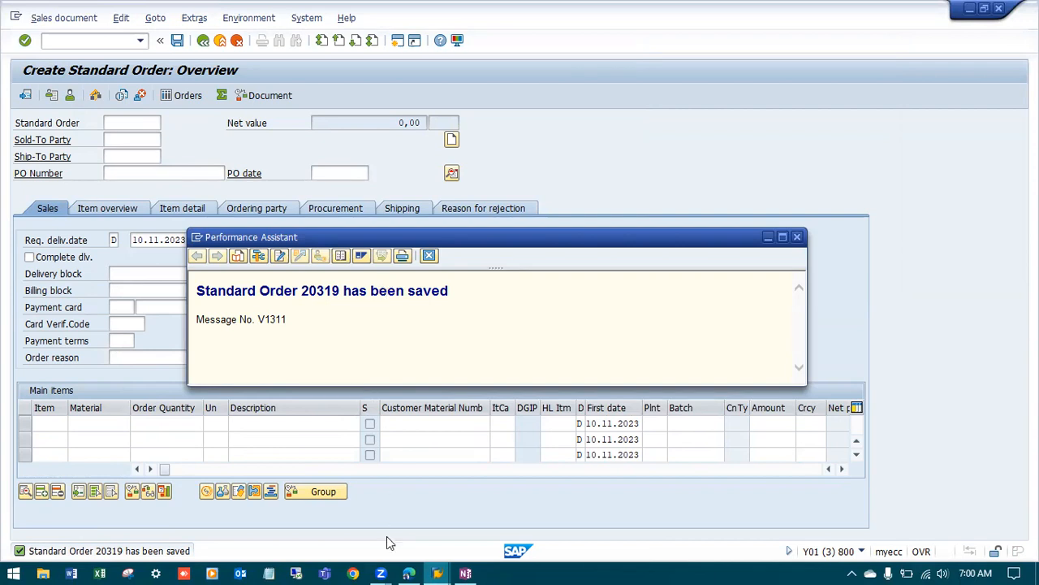
Switch to the OneNote Sales Order notes and expand order process Step-04 to "Menu bar--> Edit --> select --> incompletion log,"
mouse_move(465, 571)
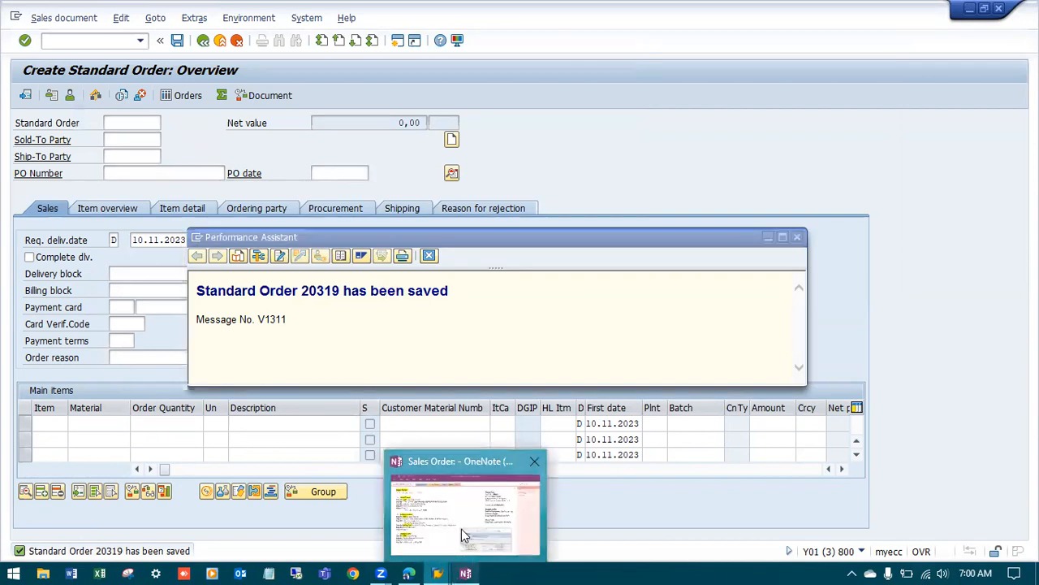
left_click(461, 529)
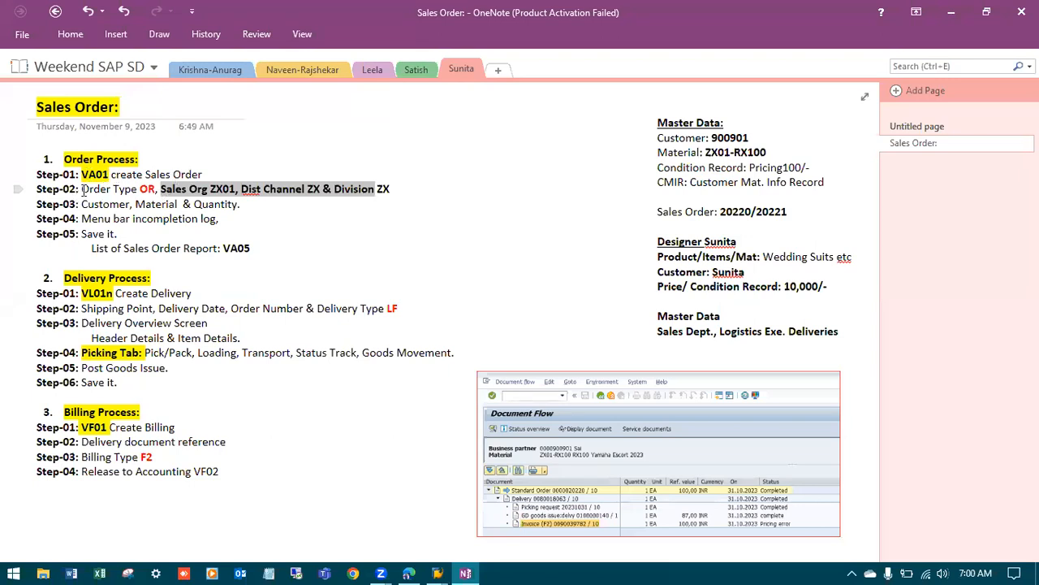
left_click_drag(84, 189, 392, 189)
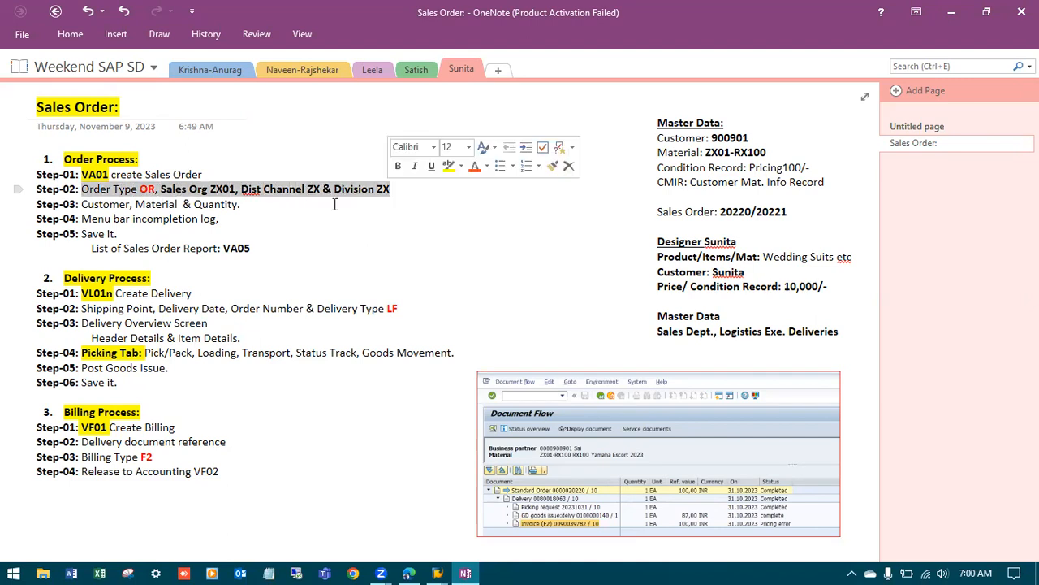
left_click(84, 203)
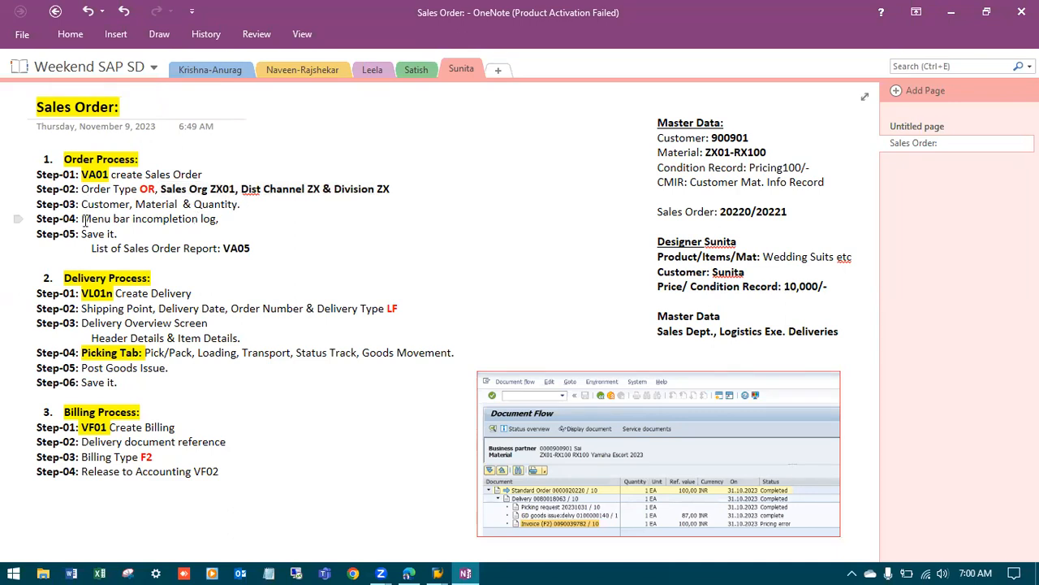
left_click(130, 218)
type("--")
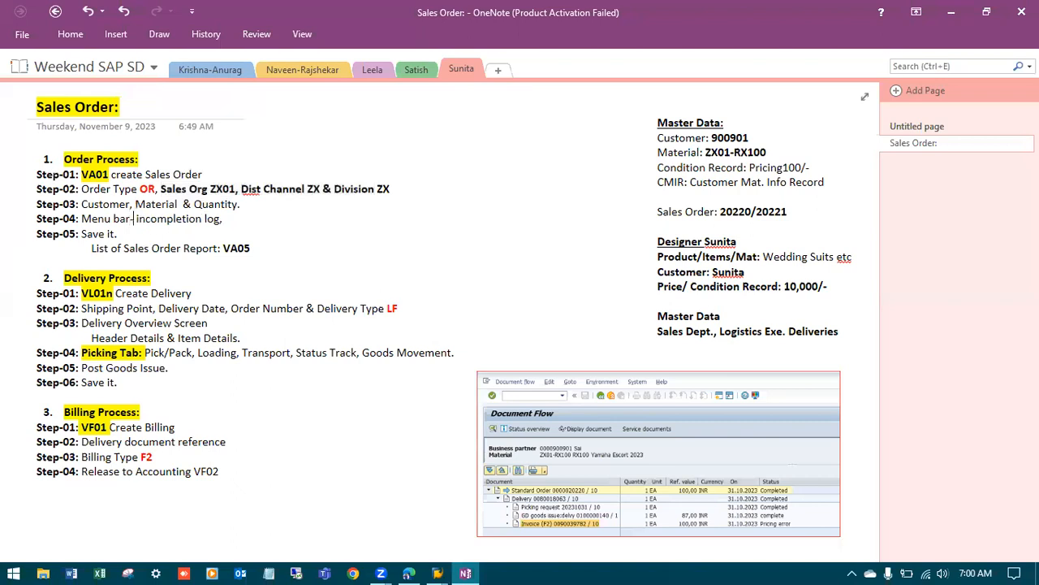
type(">")
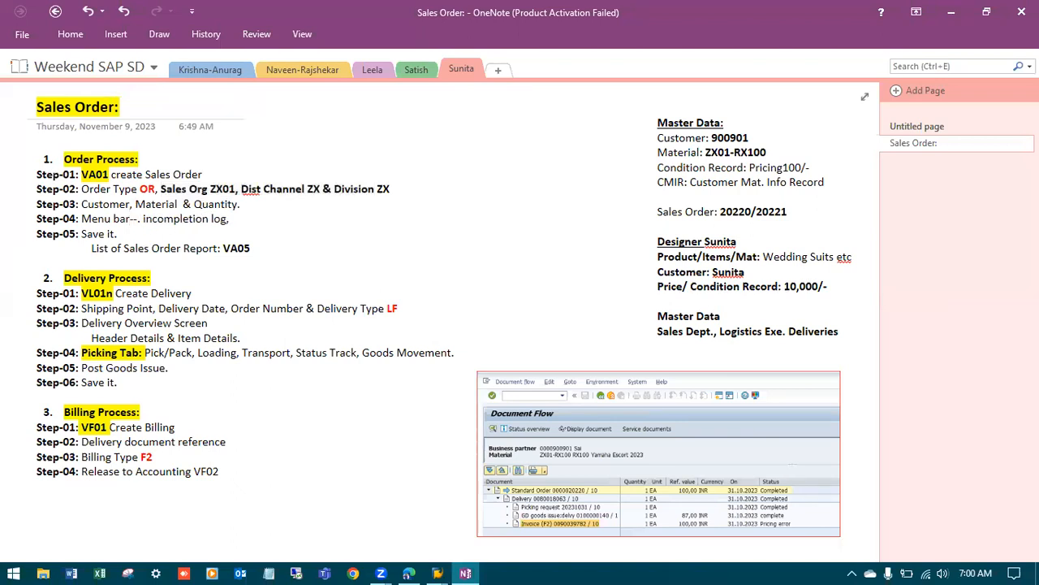
type(" Eduit")
key("BackSpace")
key("BackSpace")
key("BackSpace")
type("it")
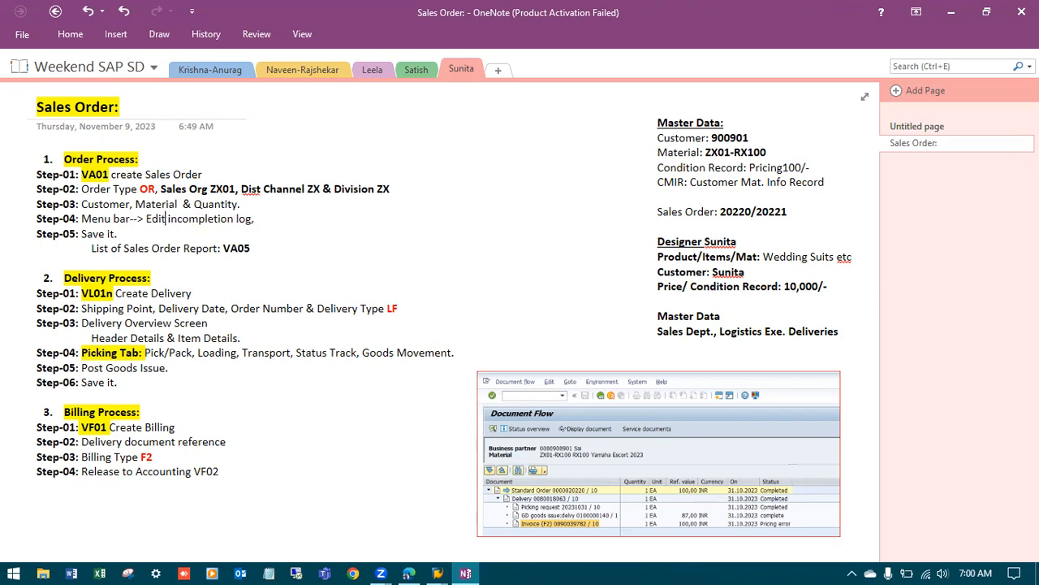
type(" -- ")
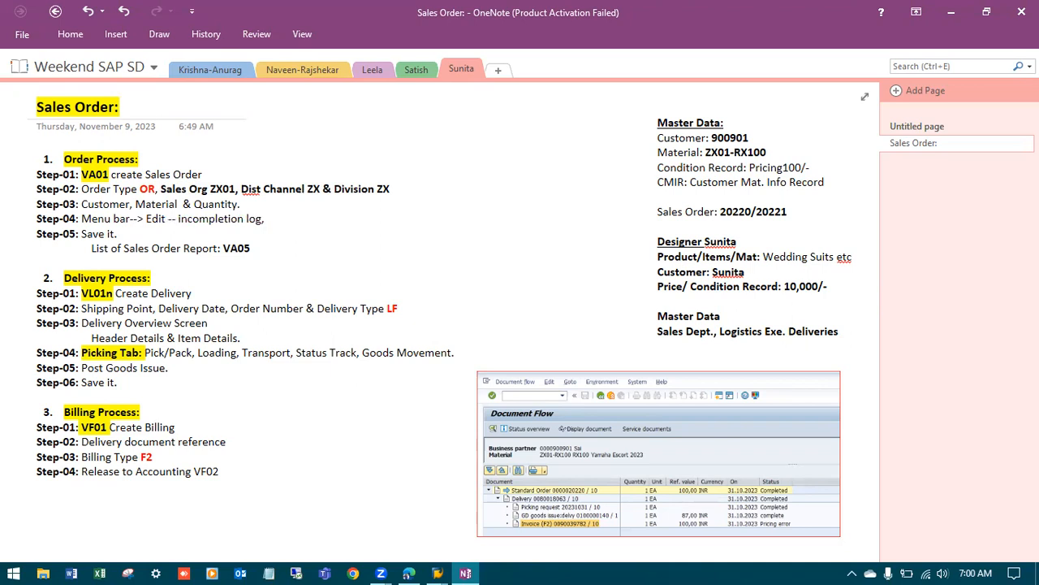
type("> selec")
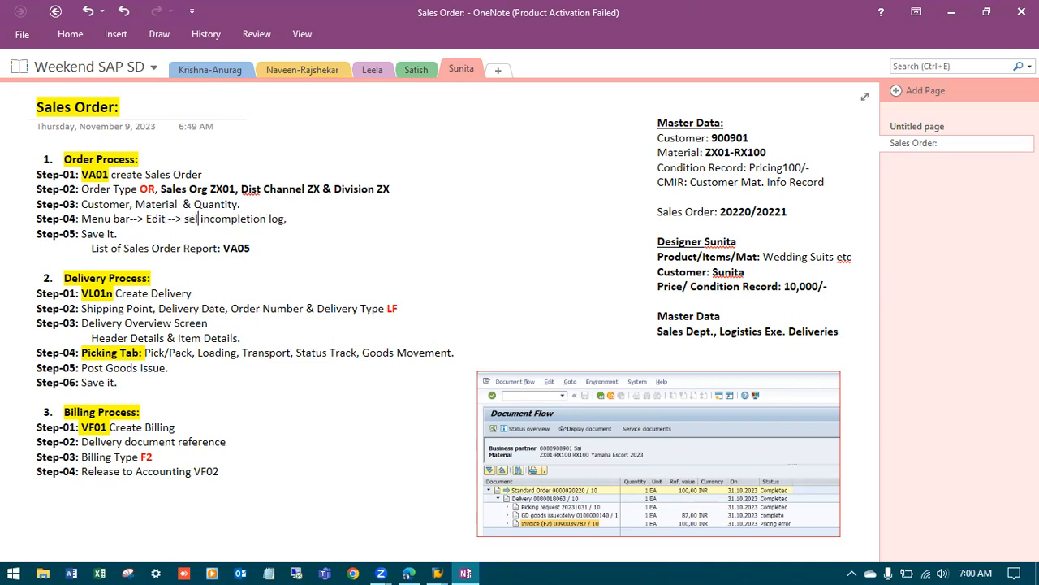
key("BackSpace")
type("t -->")
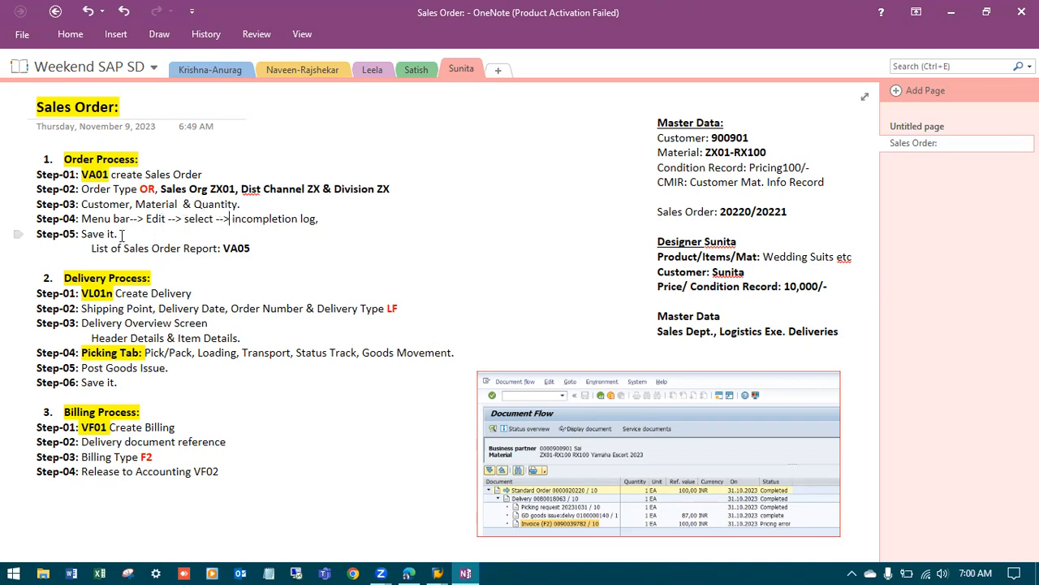
Review the order process steps in the notes, highlighting the incompletion log path in Step-04 and the VA01 code
left_click_drag(120, 233, 28, 161)
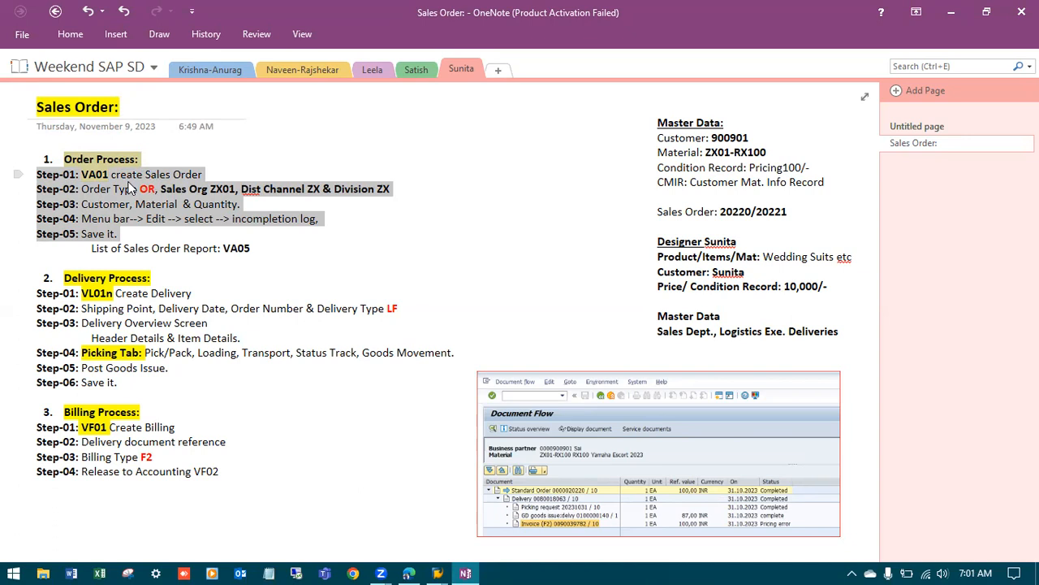
left_click(167, 230)
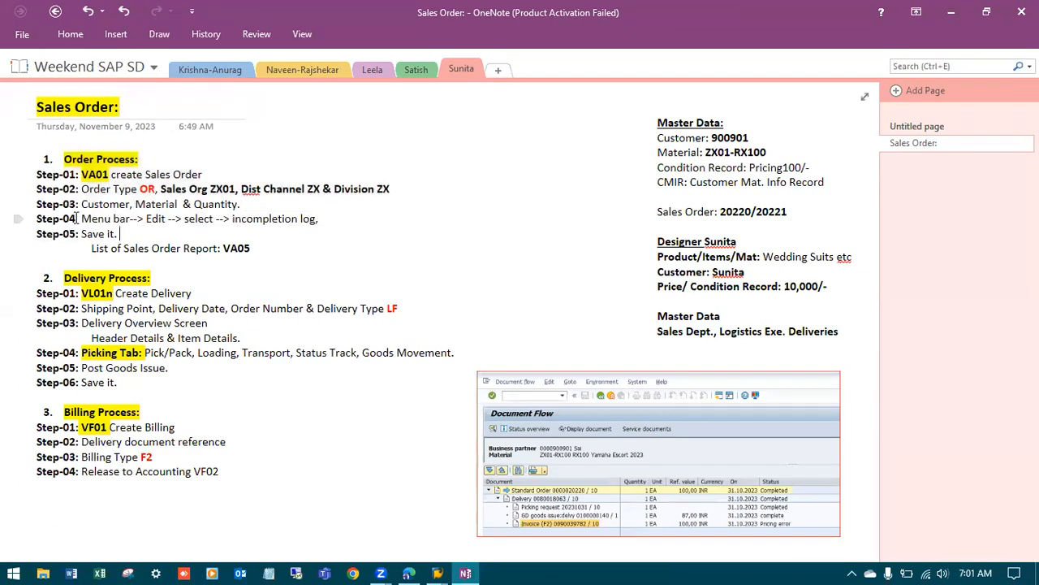
left_click_drag(82, 219, 168, 218)
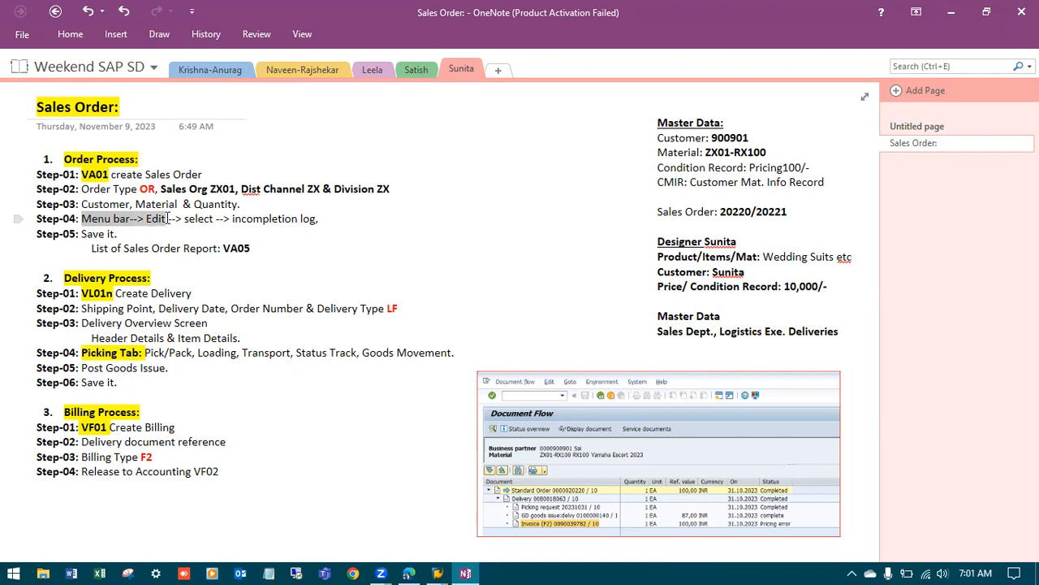
left_click_drag(168, 218, 318, 220)
left_click_drag(83, 174, 111, 175)
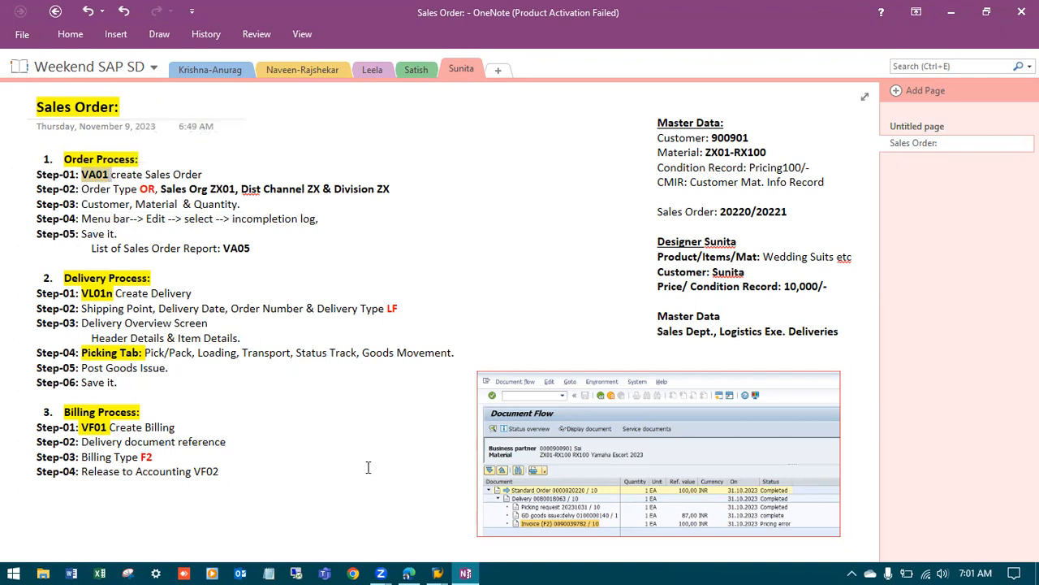
Switch to SAP's Performance Assistant message and highlight the saved order's number
mouse_move(437, 573)
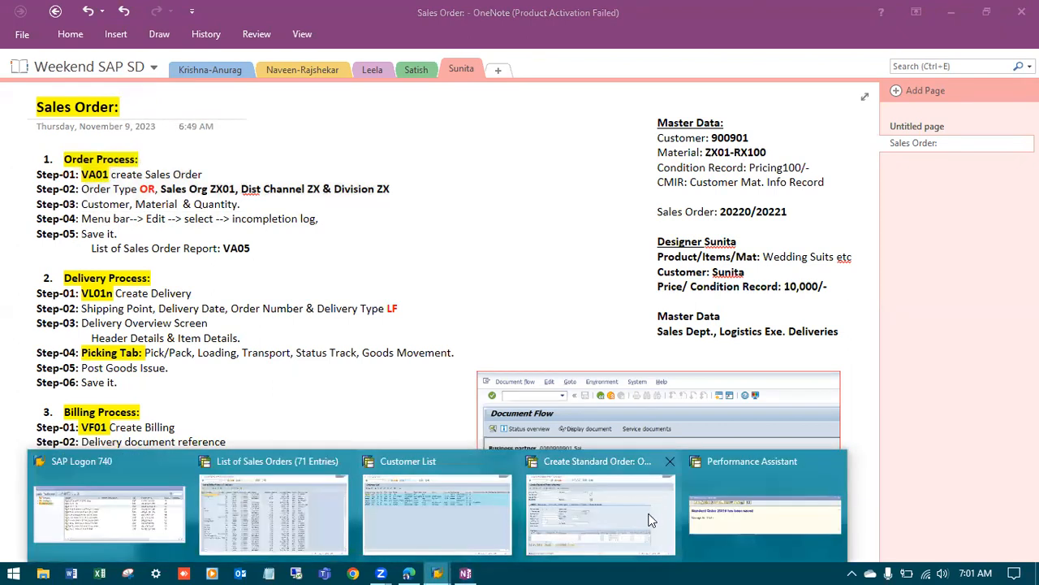
left_click(713, 510)
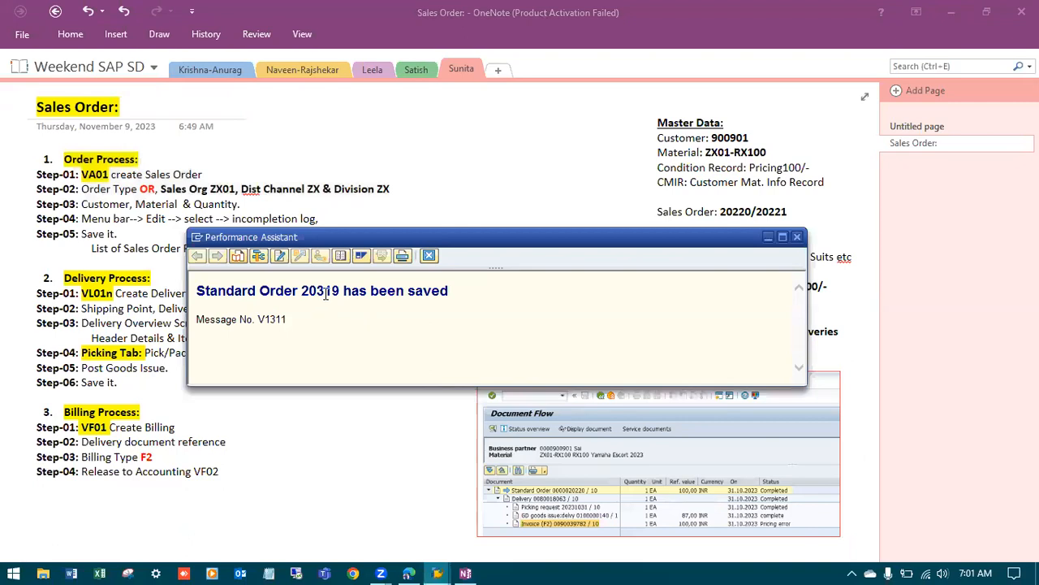
left_click_drag(339, 292, 302, 292)
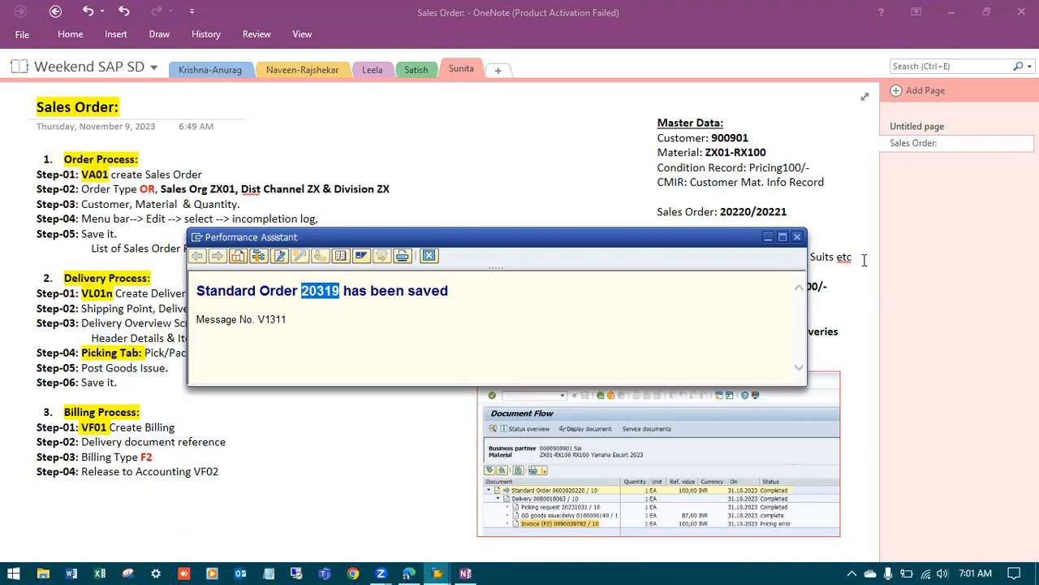
Add "VA02/VA03" after "create Sales Order" in Step-01 of the OneNote order process notes
double_click(95, 175)
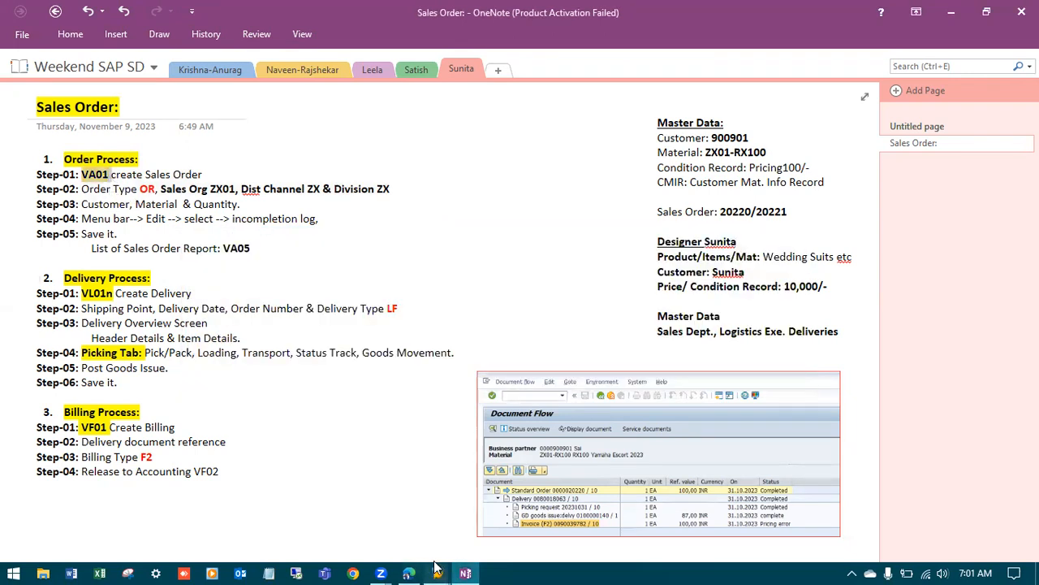
left_click(436, 572)
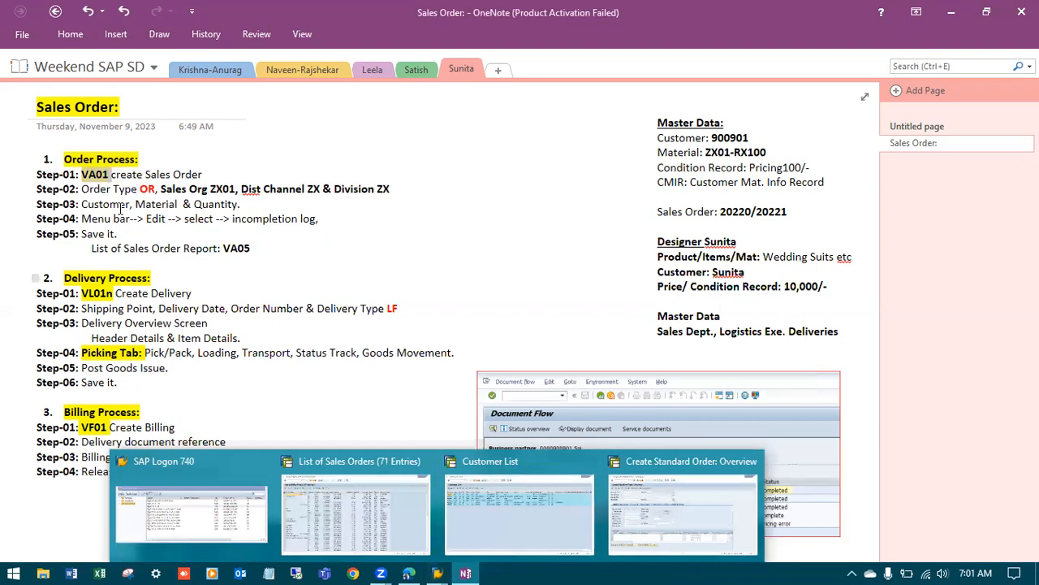
left_click(125, 173)
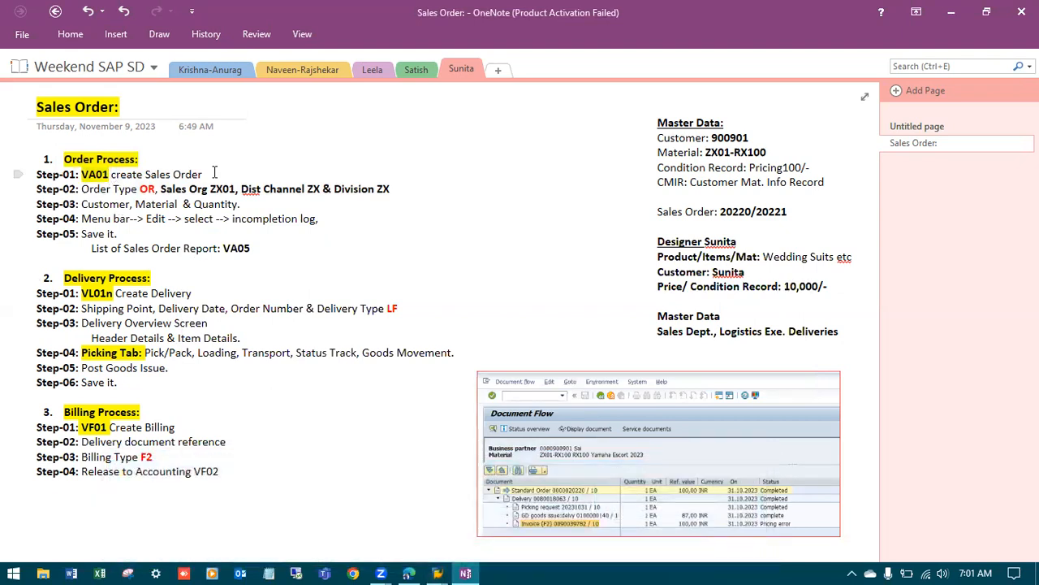
type("02/VA03")
left_click_drag(266, 174, 204, 174)
left_click(215, 152)
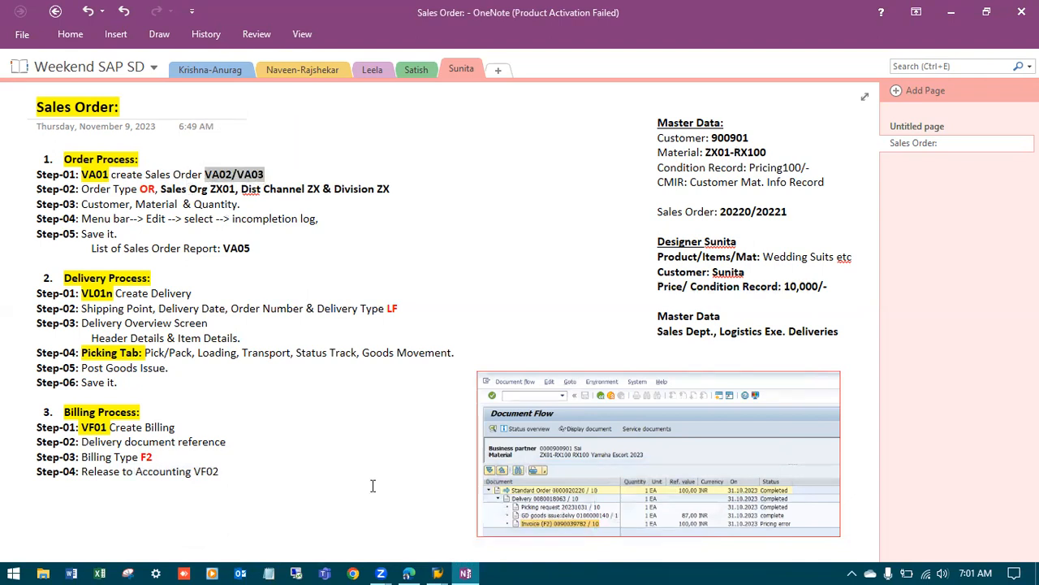
Switch to SAP, leave order creation and display the newly saved standard order with transaction VA03
left_click(437, 573)
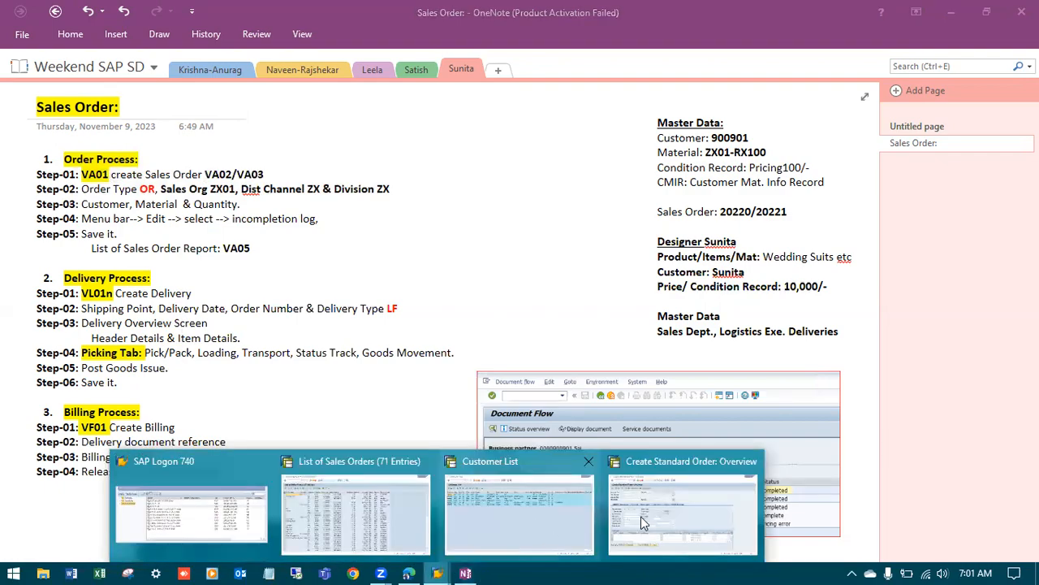
left_click(641, 517)
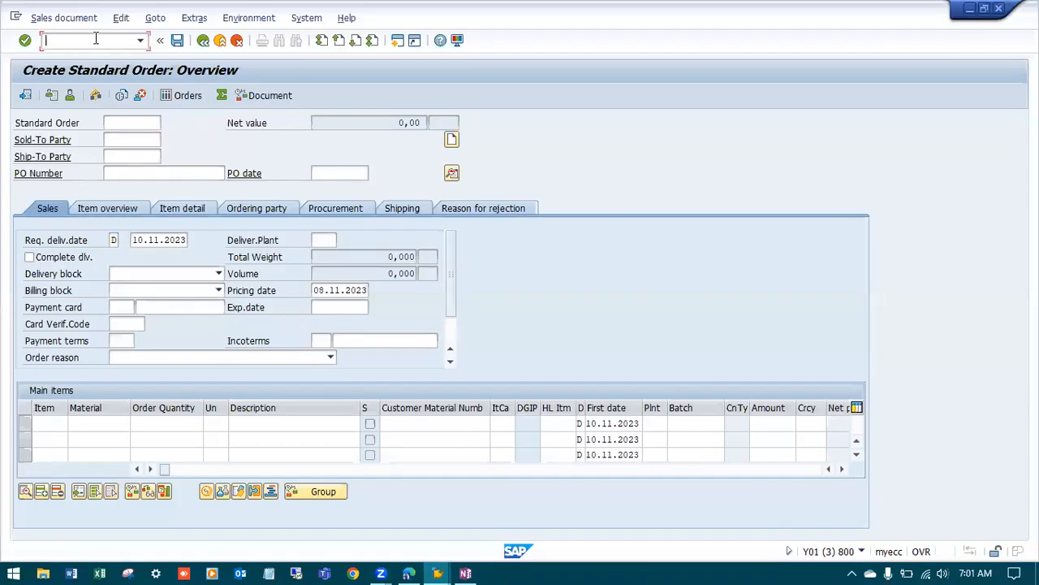
type("/n")
key("Return")
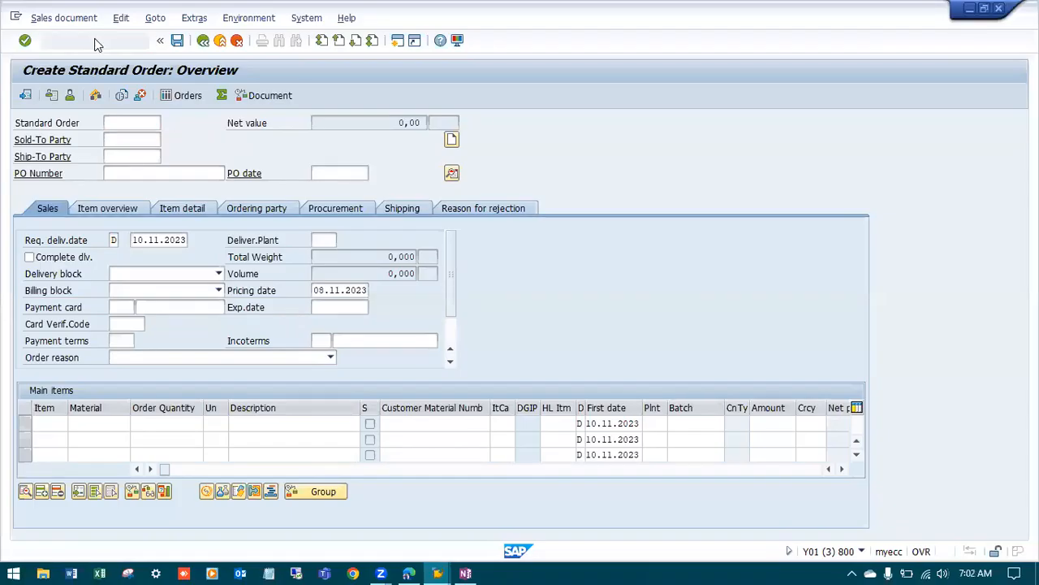
type("V")
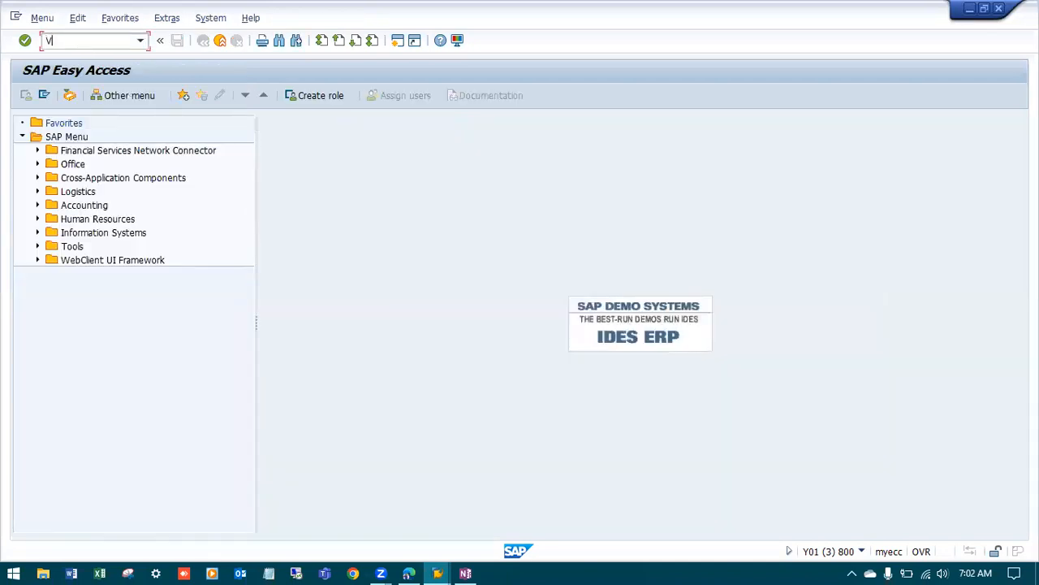
type("A03")
key("Return")
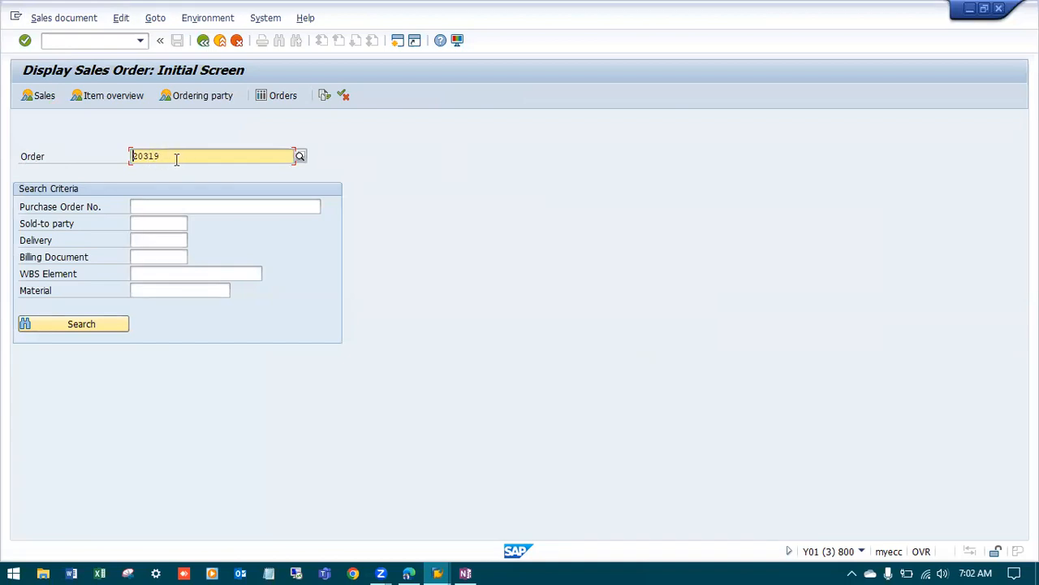
key("Return")
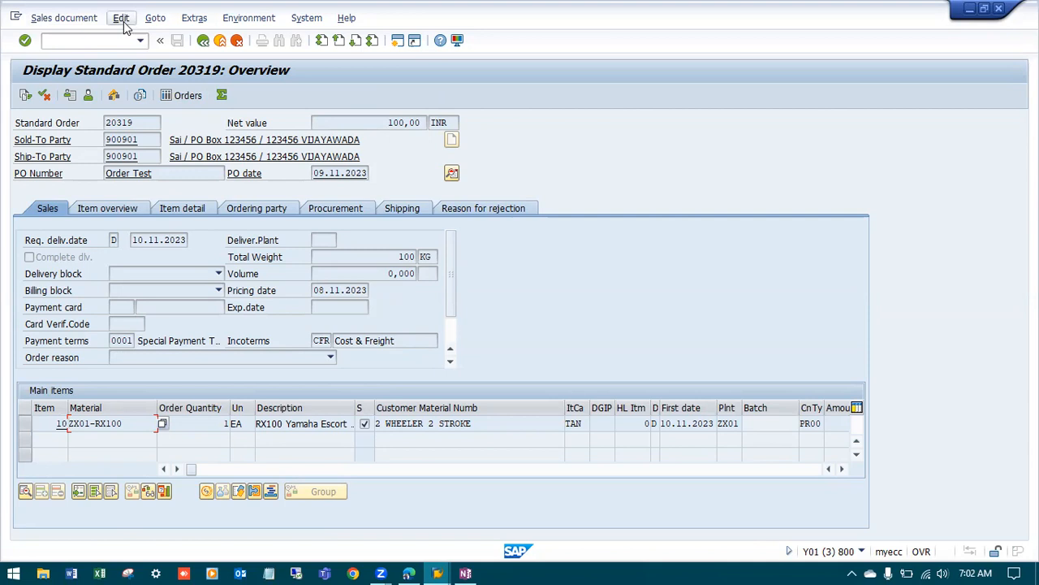
left_click(122, 20)
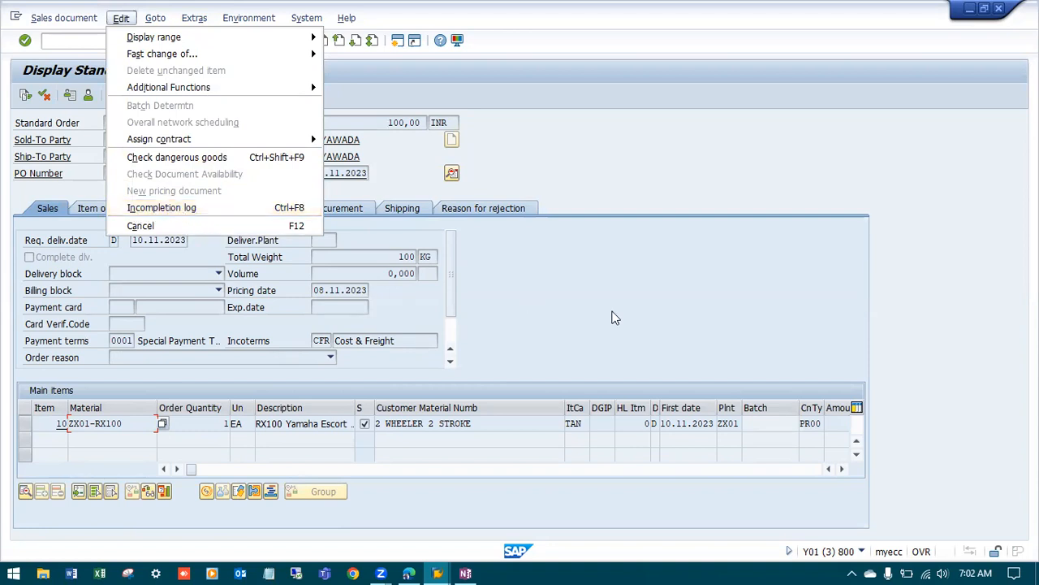
left_click(685, 328)
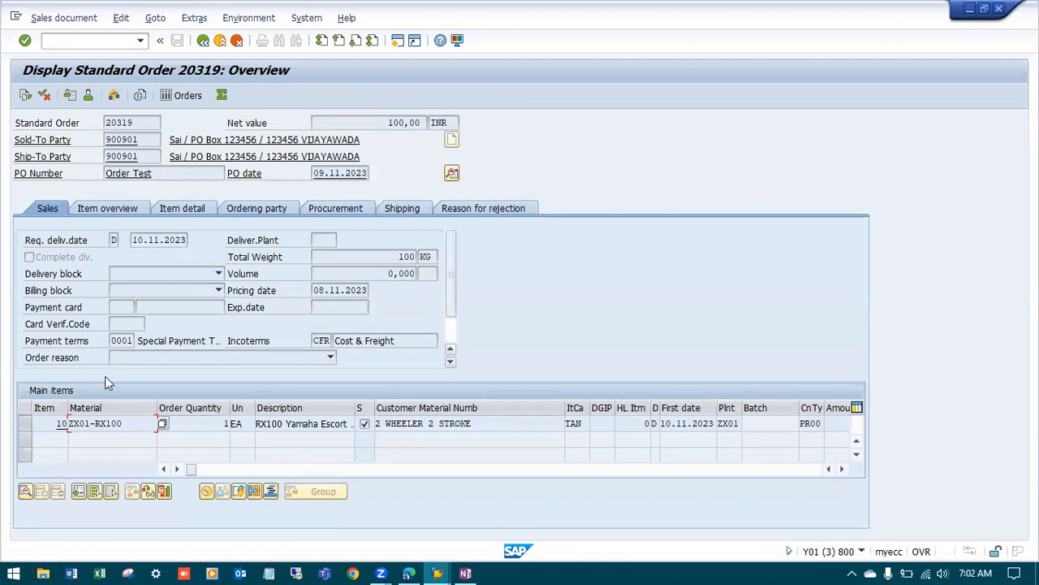
Leave the order display and open the same standard order for changing with transaction VA02
left_click(203, 41)
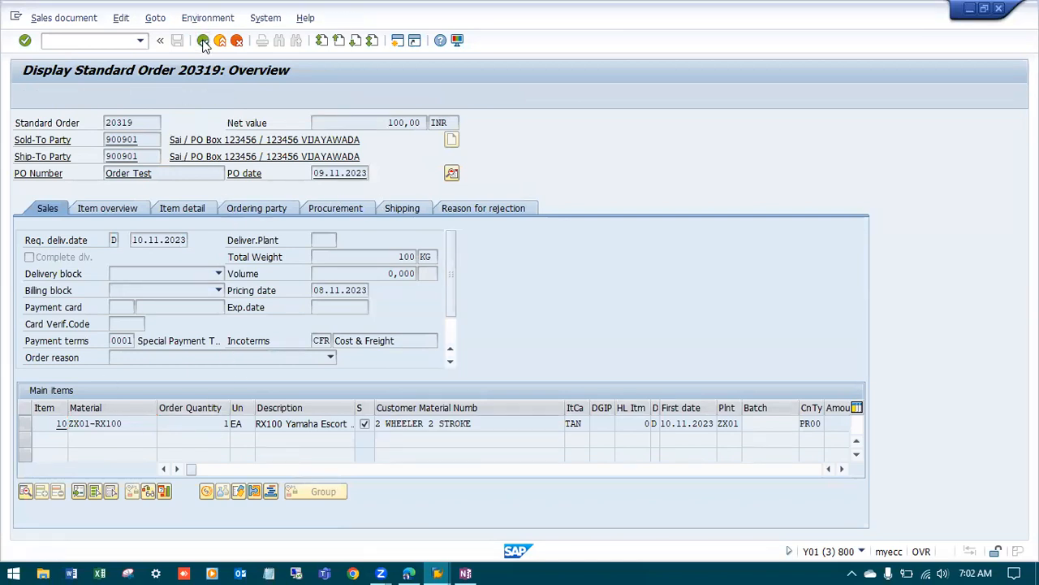
left_click(117, 40)
type("/")
key("Return")
type("VA02")
key("Return")
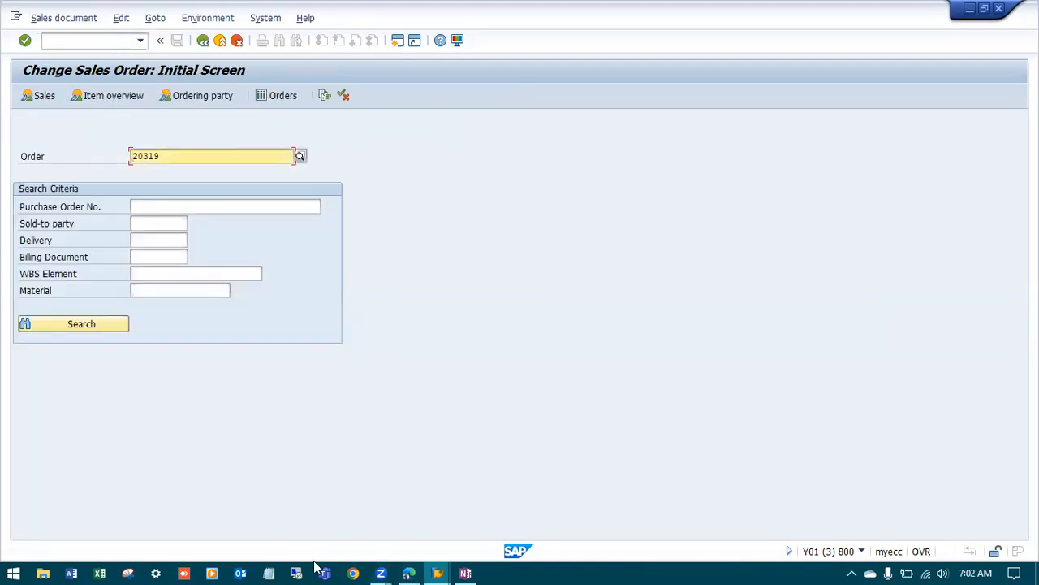
key("Return")
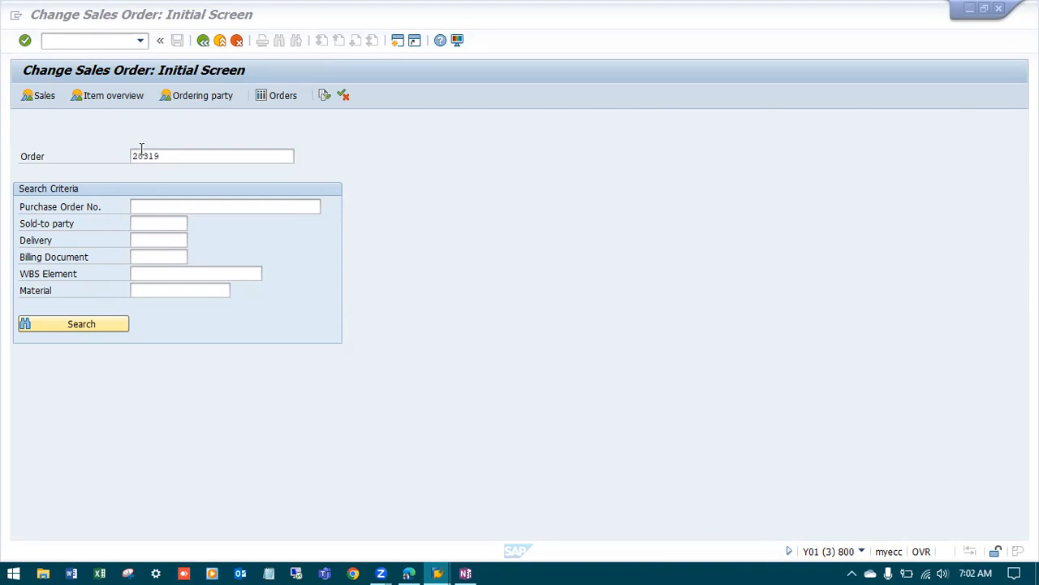
left_click(467, 570)
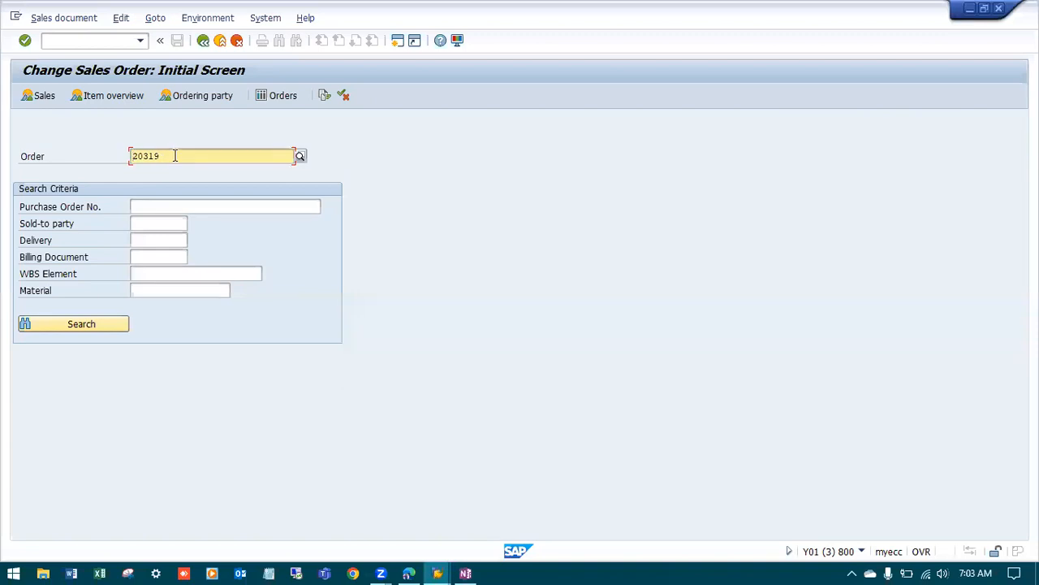
key("Return")
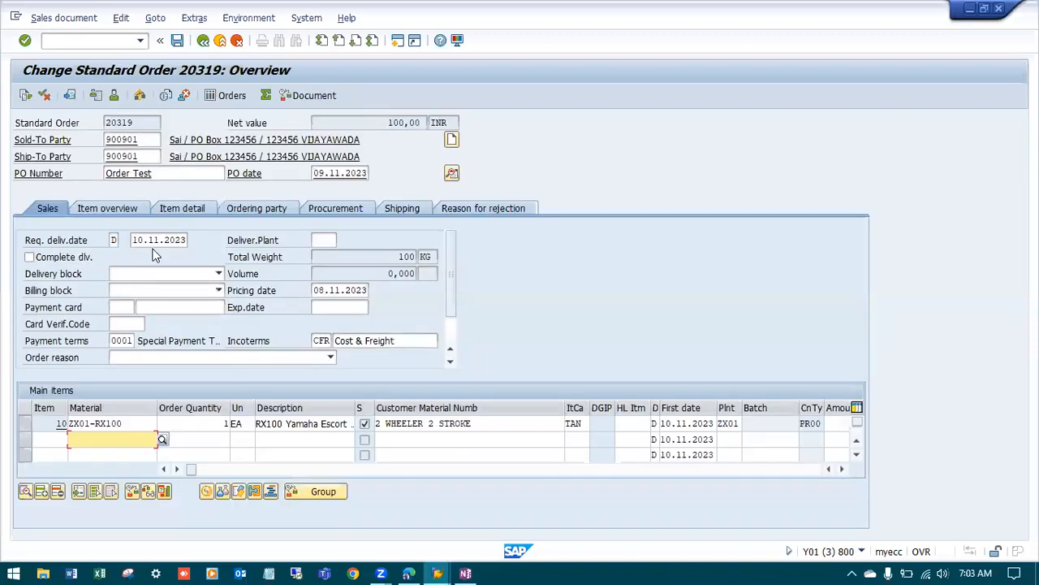
Set the order quantity of material ZX01-RX100 to 2 and accept the delivery proposal in the availability control
left_click(210, 422)
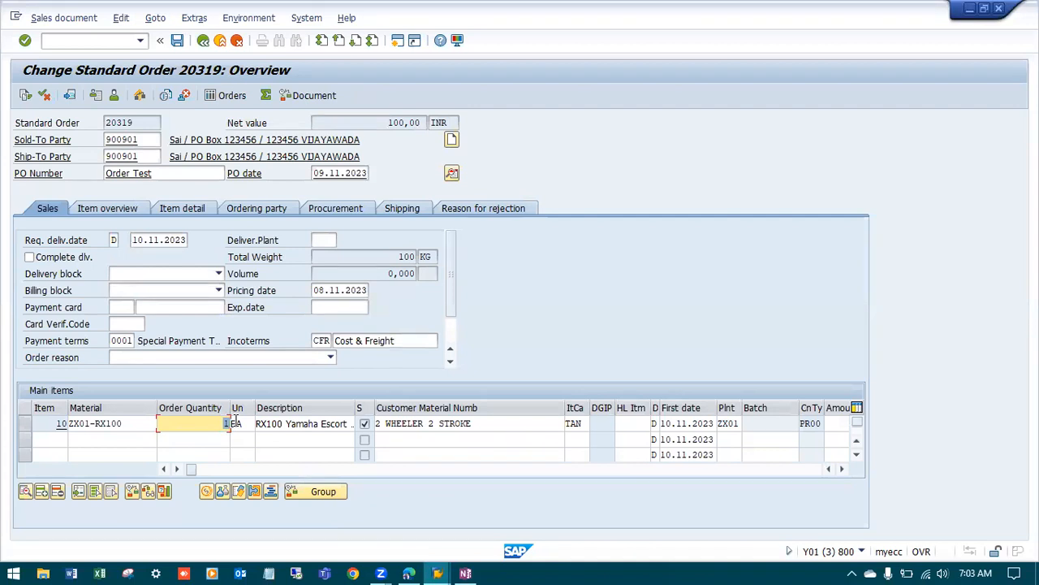
type("2")
key("Return")
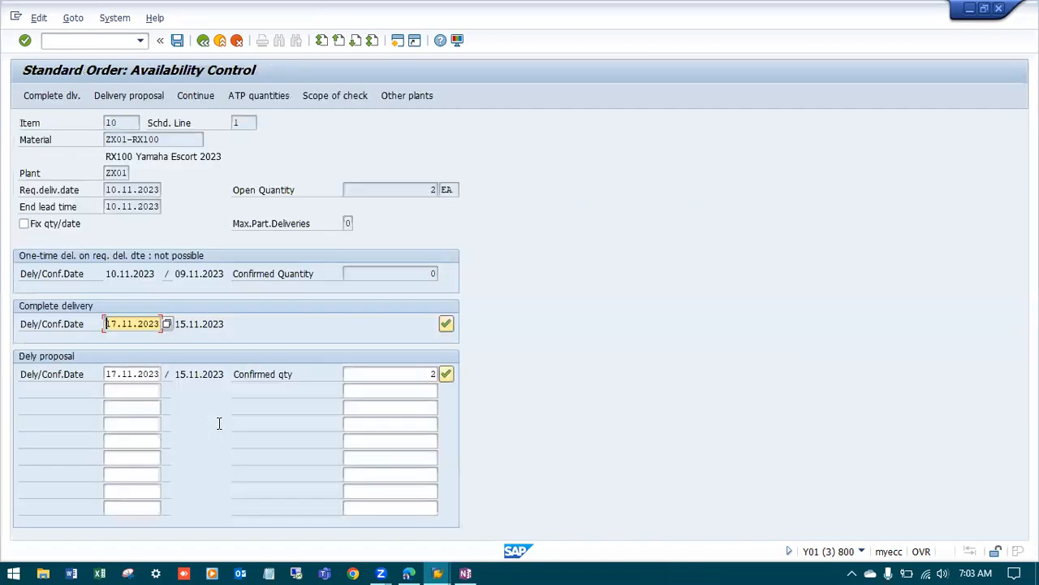
left_click(448, 374)
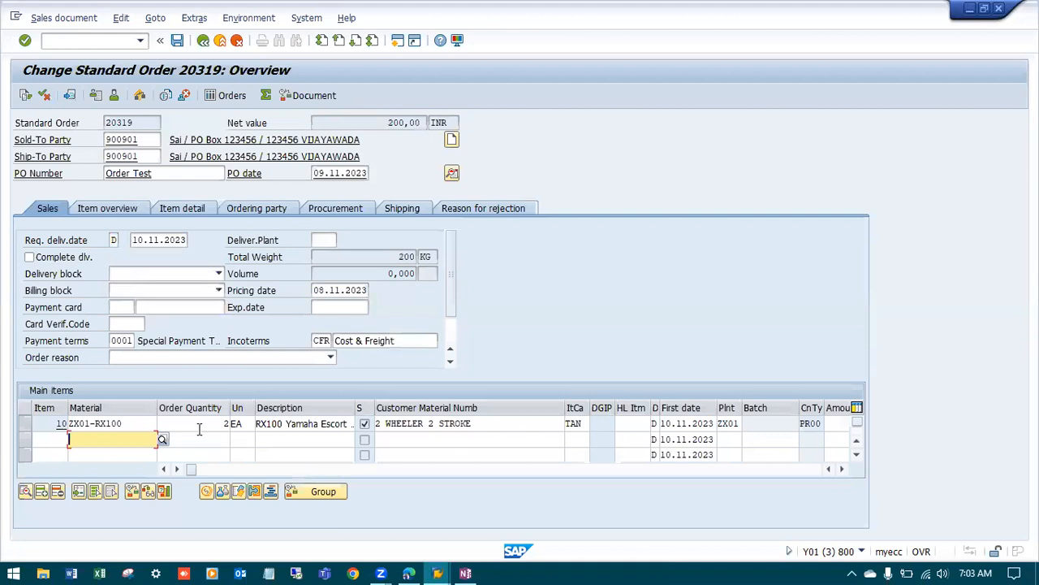
Check the changed order's incompletion log and save the order
left_click(122, 19)
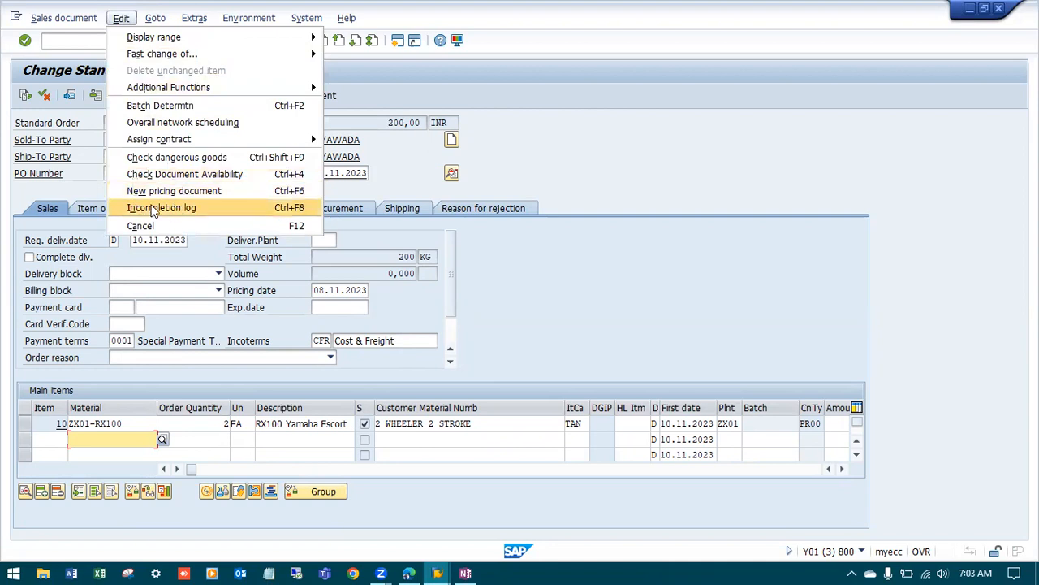
left_click(175, 209)
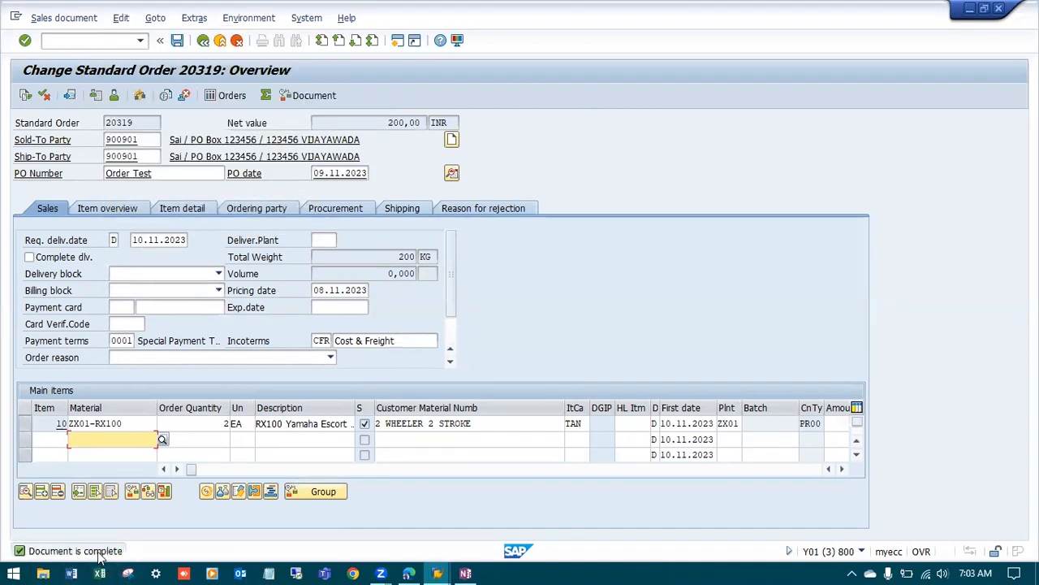
left_click(177, 41)
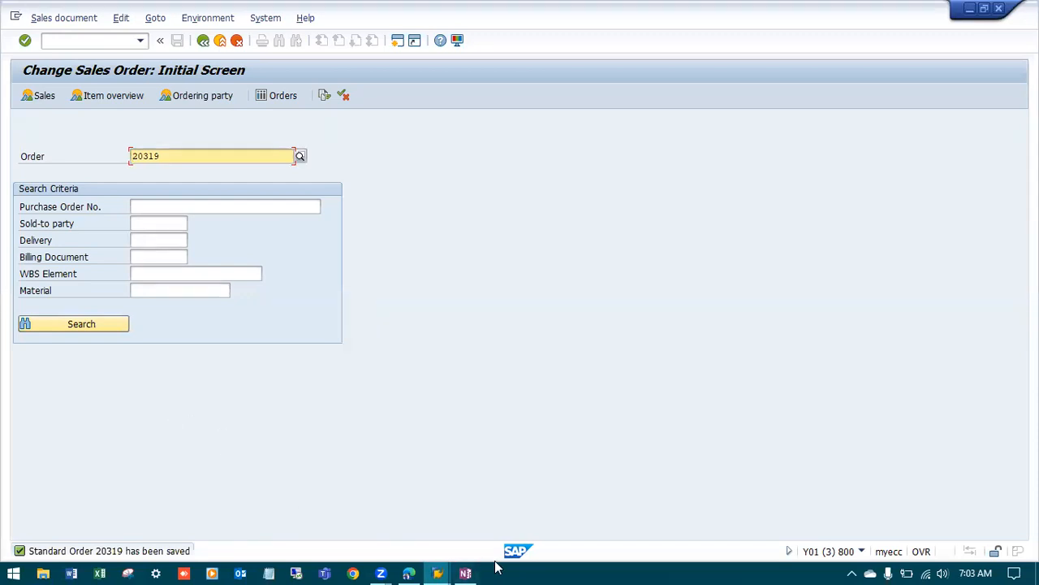
Switch to OneNote, replace the sales order numbers under Master Data with the saved order's number, and highlight it
left_click(465, 572)
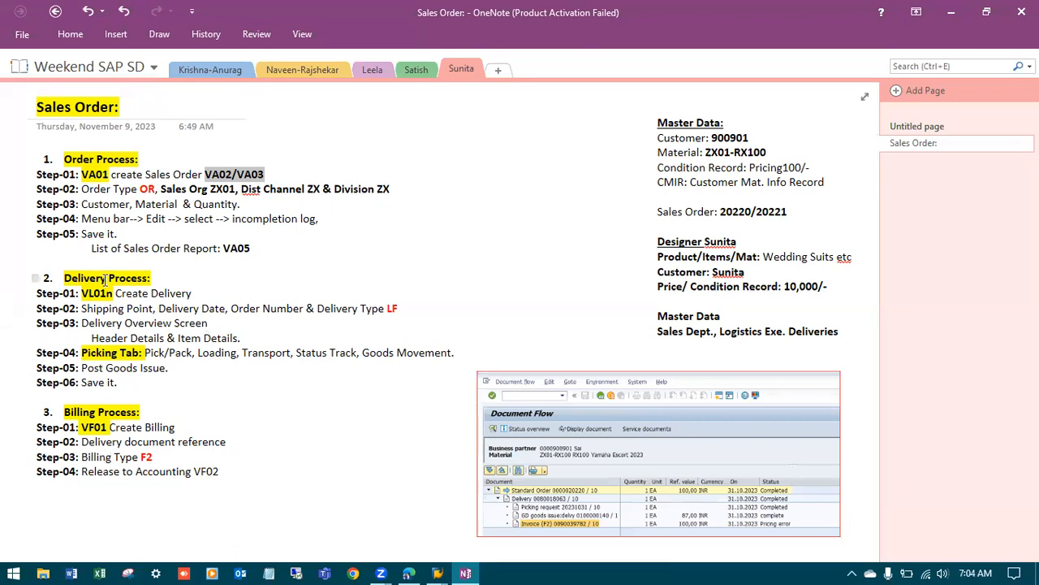
left_click(799, 211)
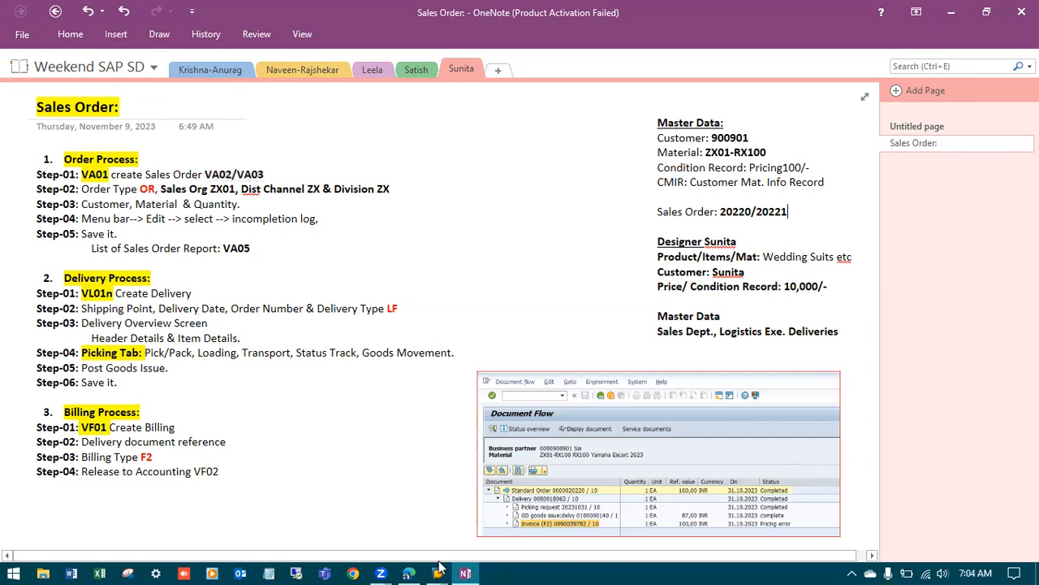
key("BackSpace")
key("BackSpace")
key("BackSpace")
key("BackSpace")
key("BackSpace")
key("BackSpace")
key("BackSpace")
key("BackSpace")
type("9")
left_click_drag(754, 211, 721, 210)
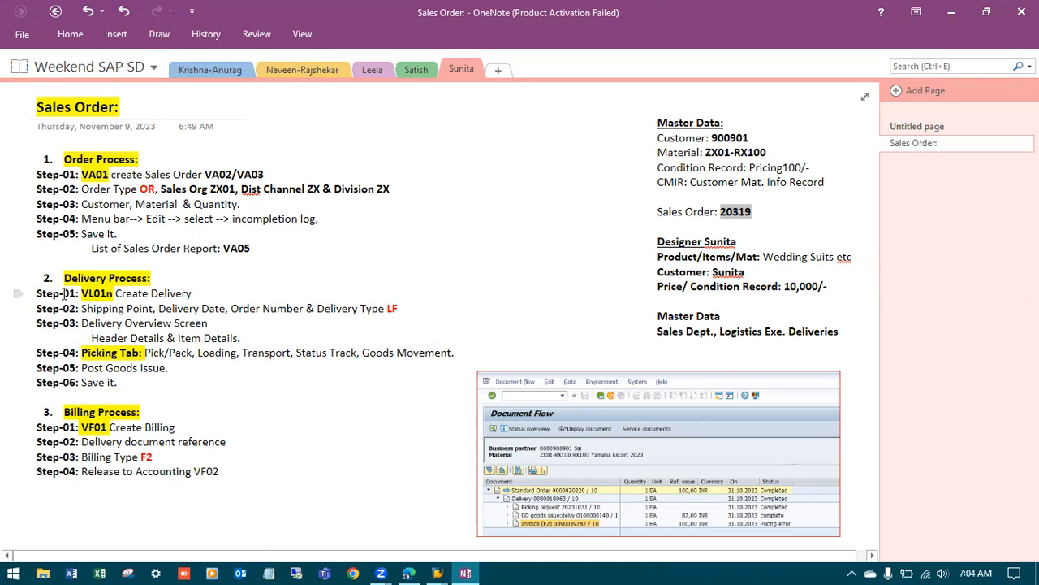
Highlight VL01n in the Delivery Process notes, switch to SAP and start transaction VL01n from the Easy Access screen
left_click_drag(82, 293, 113, 290)
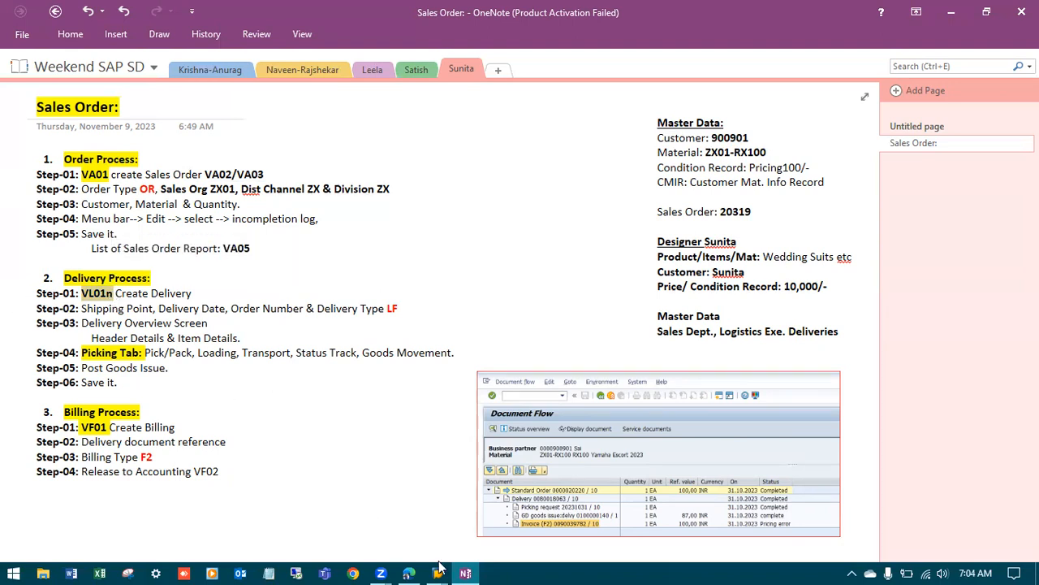
left_click(438, 571)
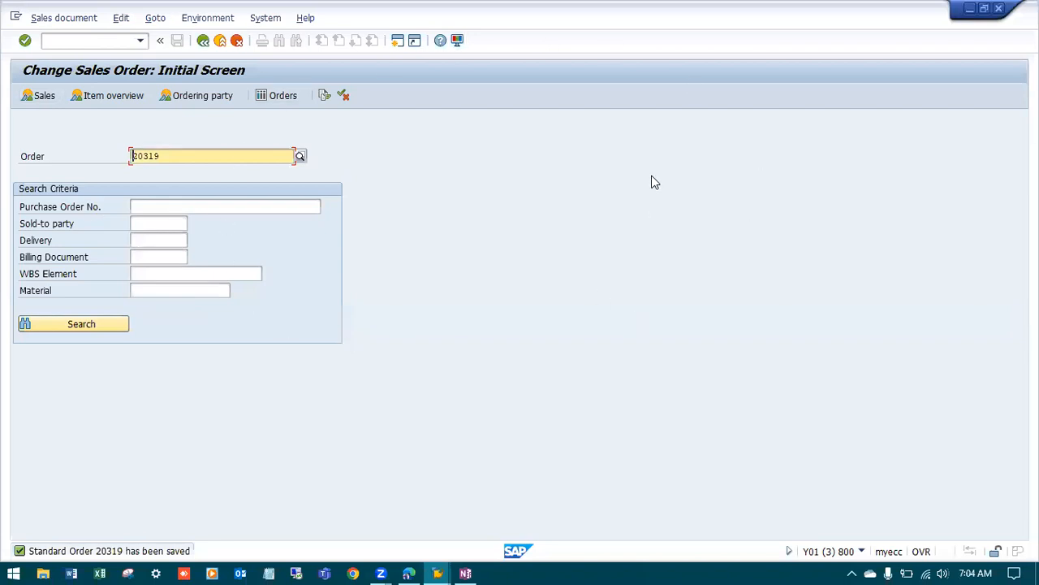
left_click(62, 38)
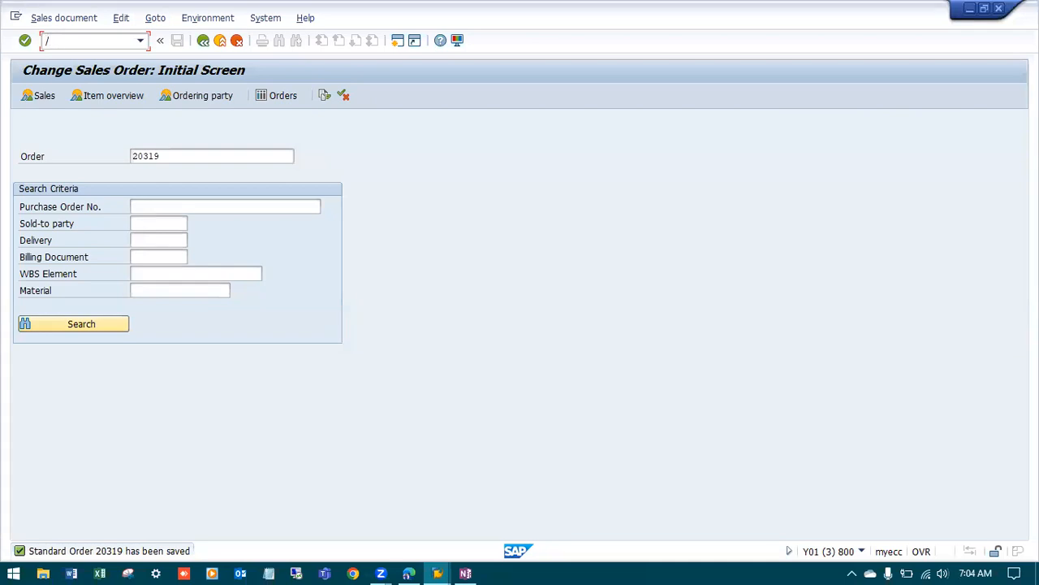
key("Return")
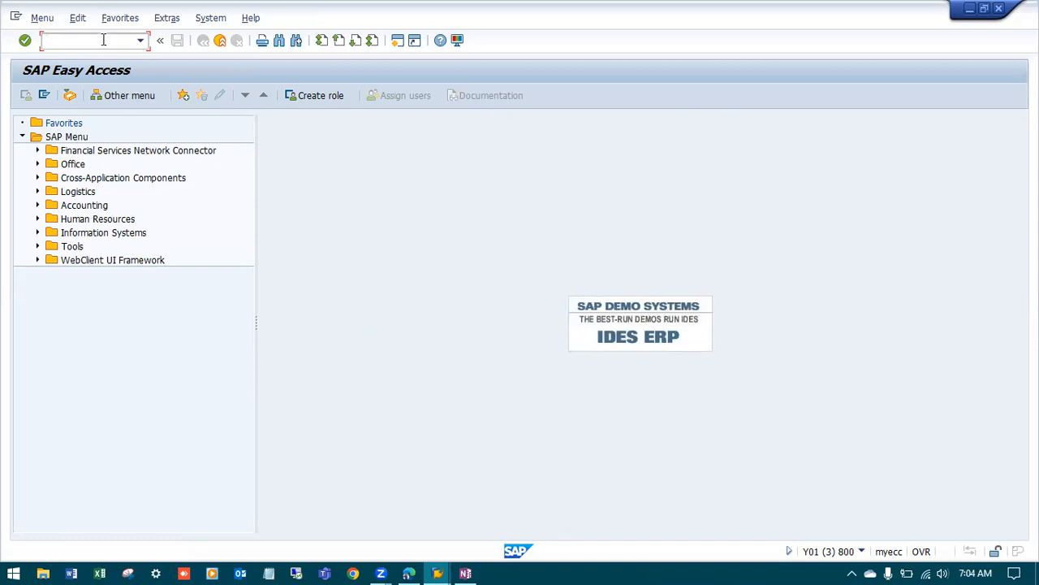
type("v")
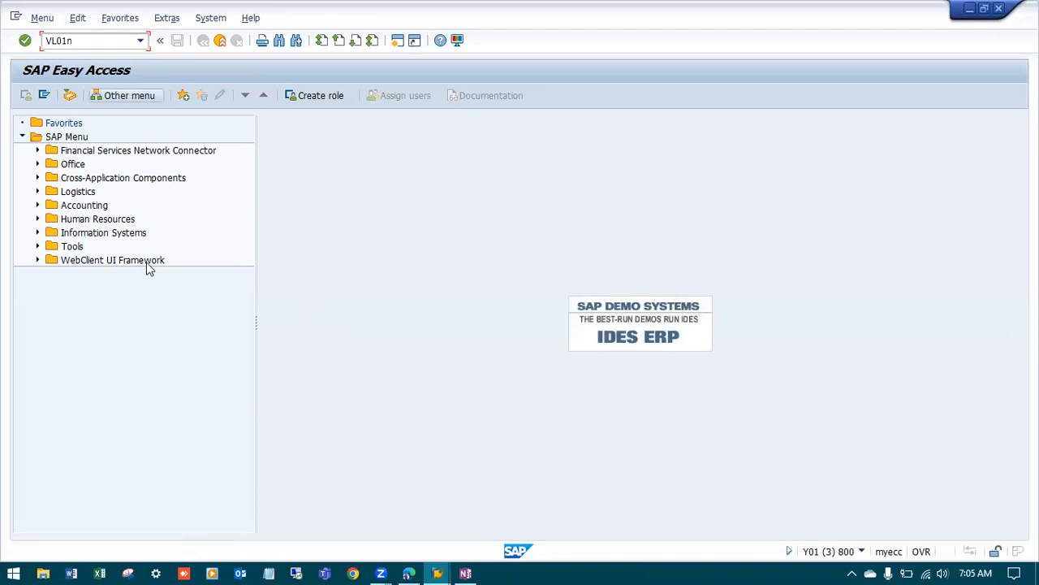
key("alt+Tab")
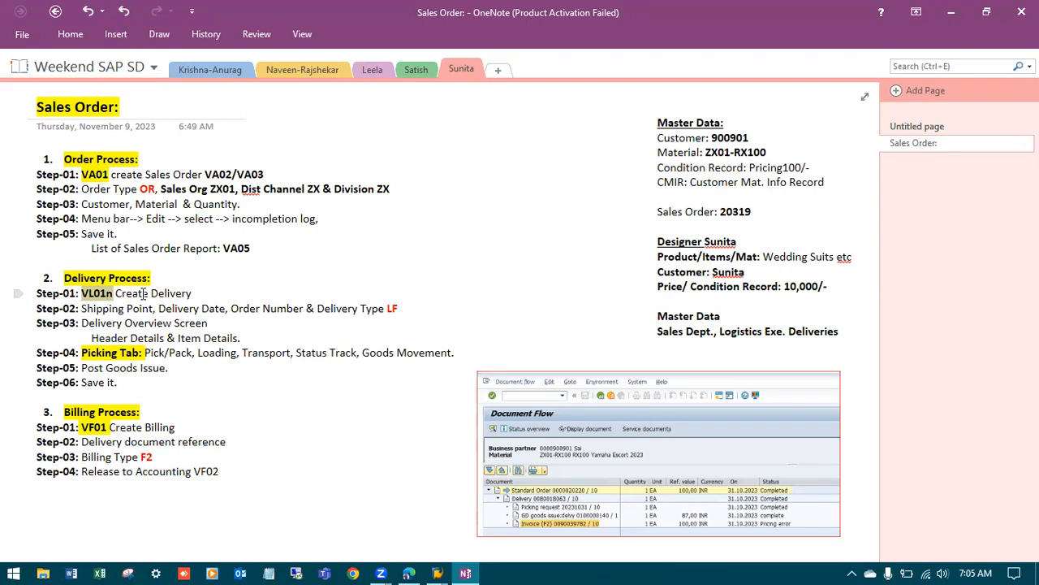
key("alt+Tab")
key("Return")
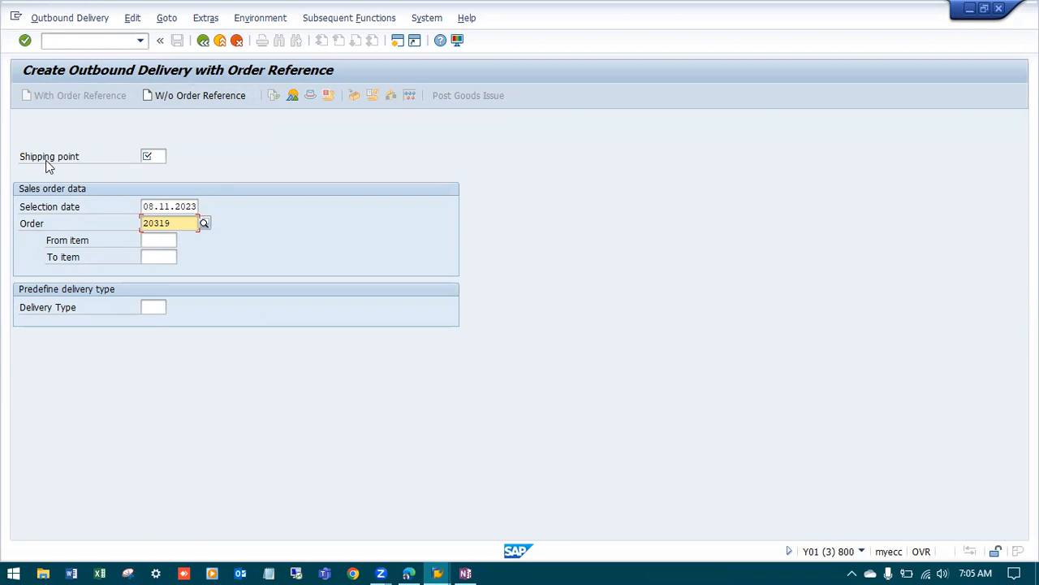
Set the outbound delivery's shipping point to ZX01 and its selection date to 17.11.2023
left_click(153, 156)
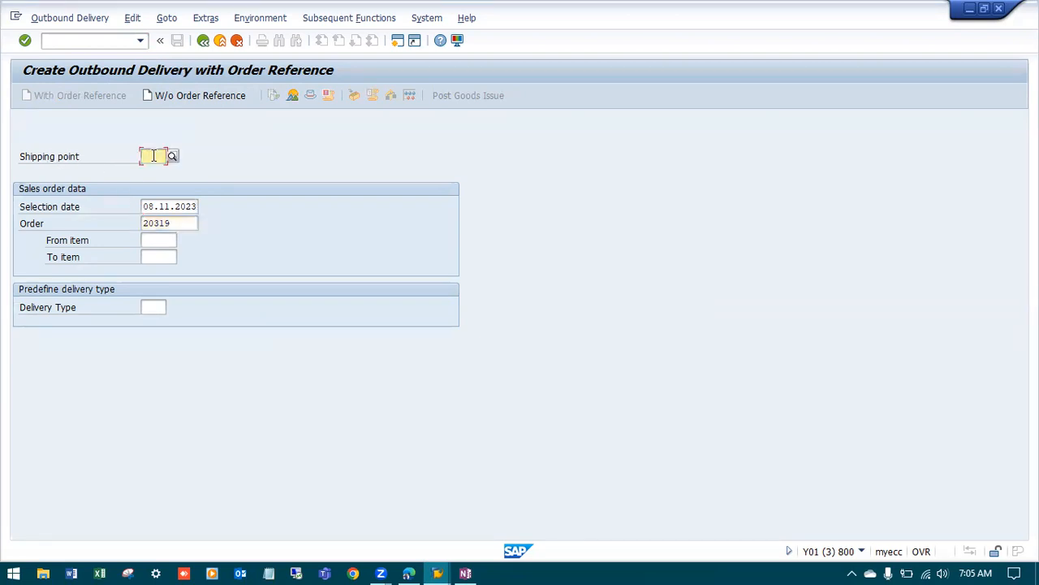
left_click(153, 168)
left_click(167, 206)
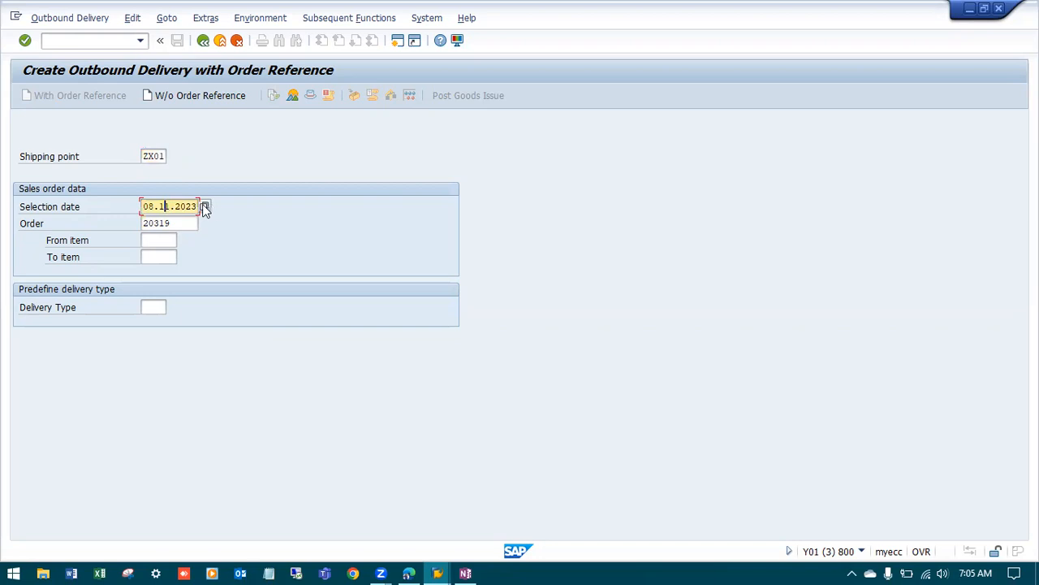
left_click(206, 208)
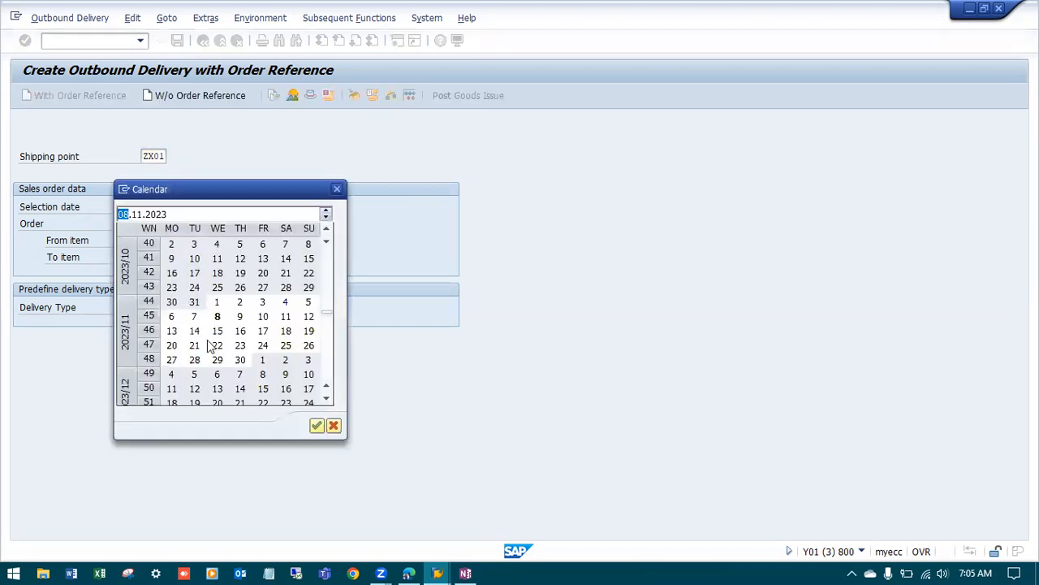
double_click(263, 331)
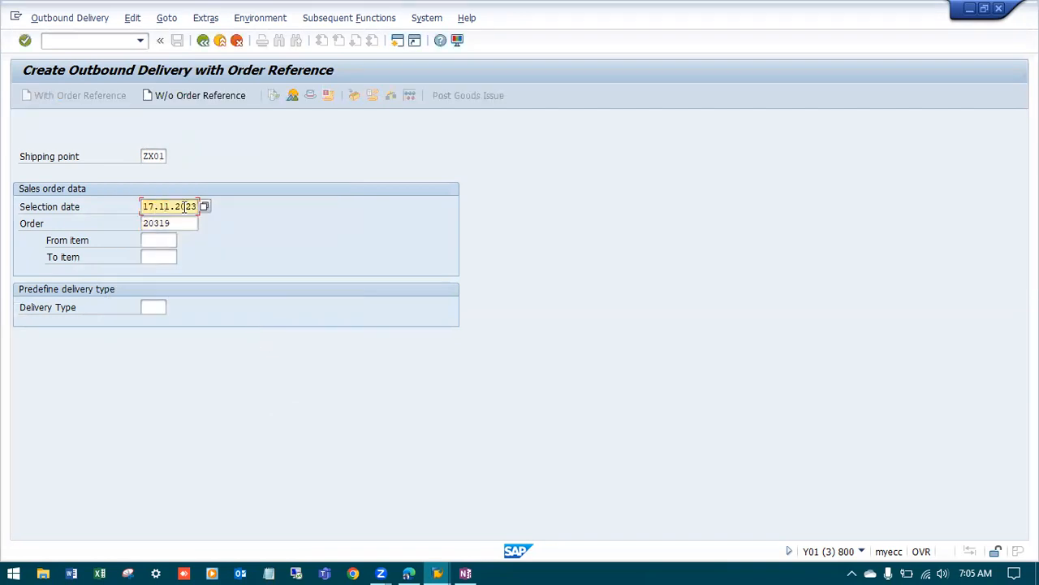
Set the delivery type to LF, compare it with Step-02 in the OneNote notes, and open the delivery overview in SAP
left_click(159, 307)
type("LF")
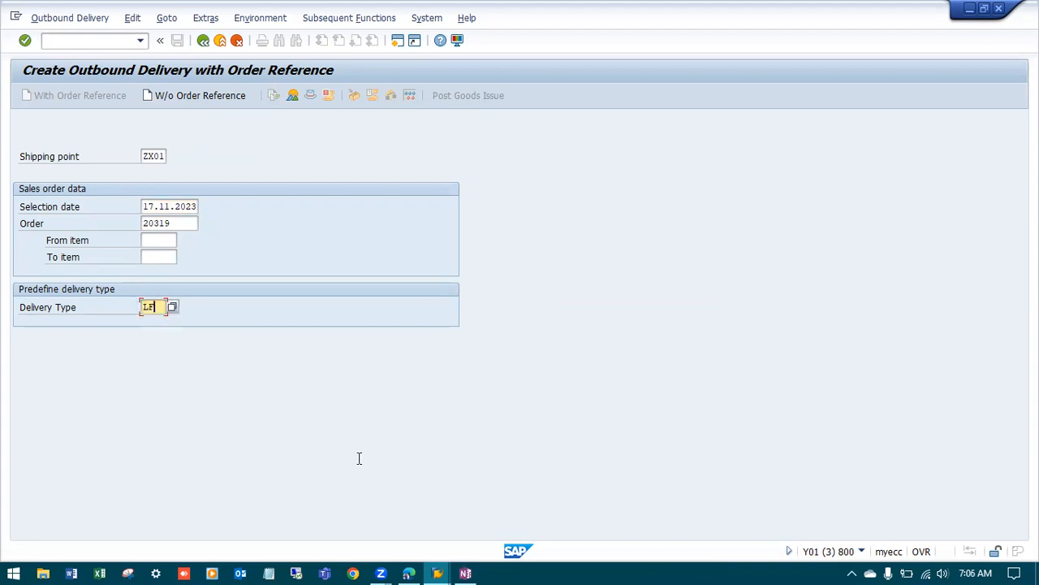
key("alt+Tab")
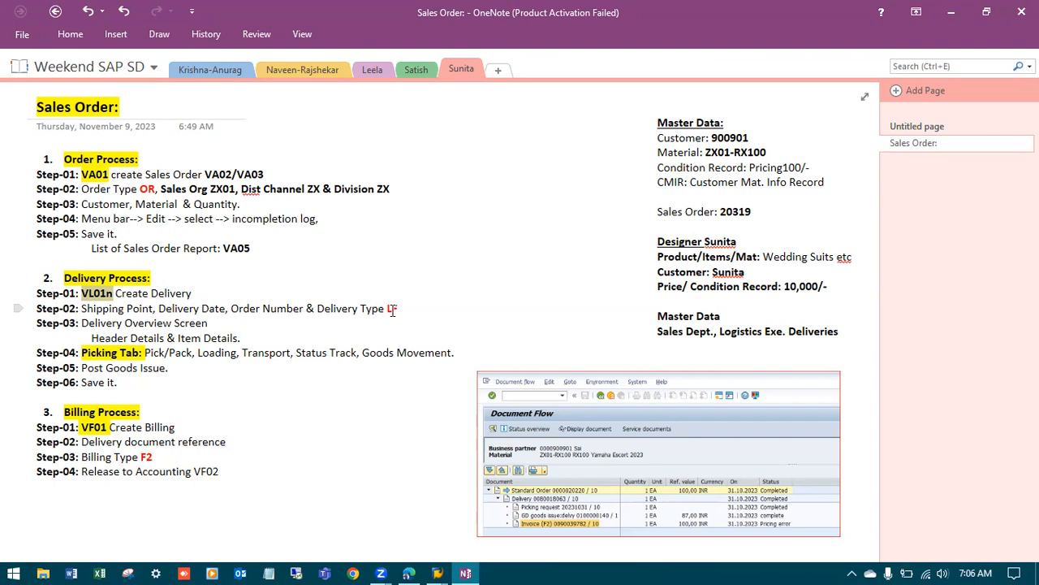
left_click(438, 573)
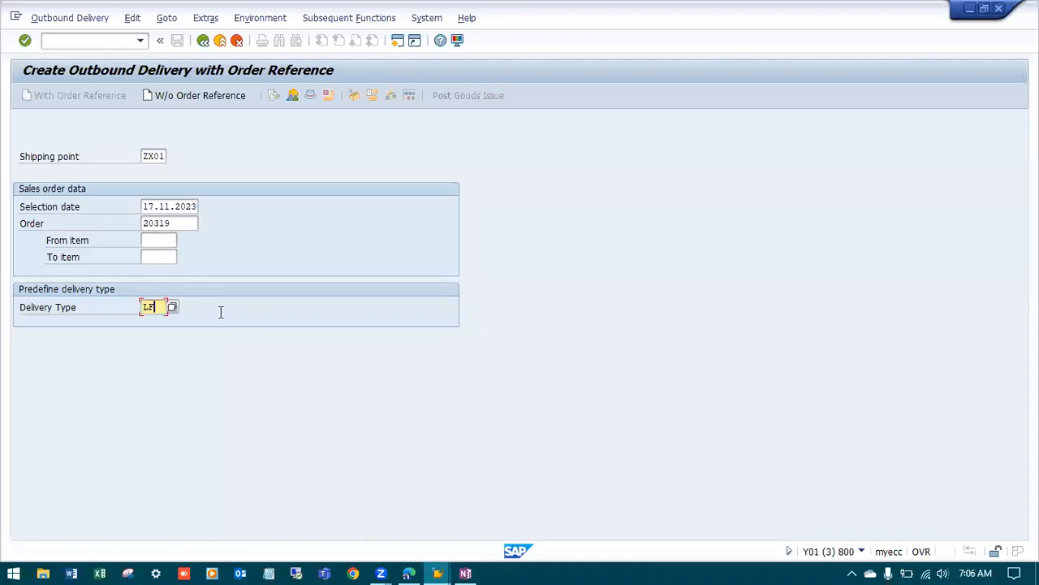
key("Return")
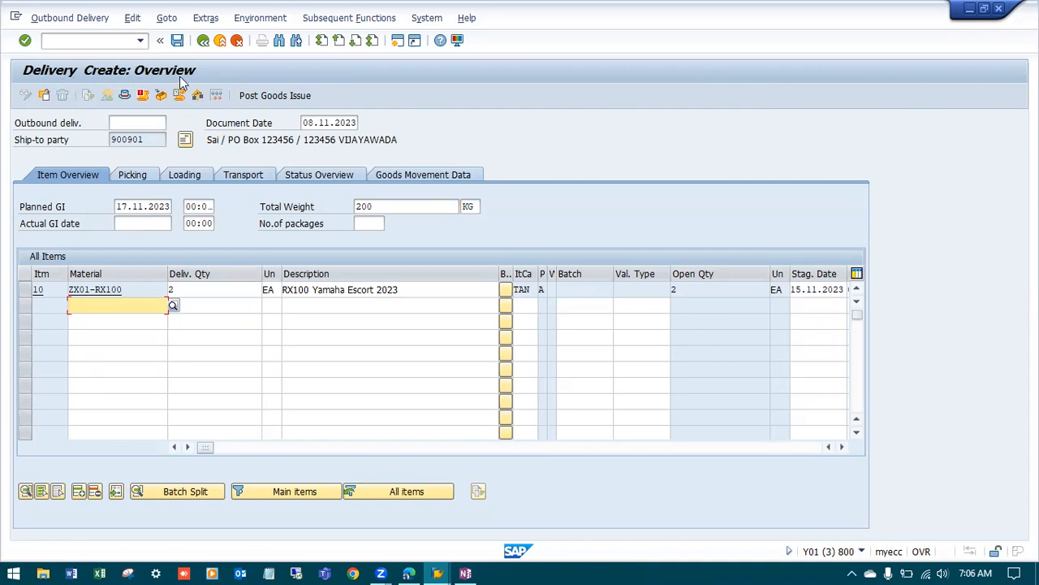
Review the new delivery's picking, loading and transport data, and return to the item overview
left_click(126, 175)
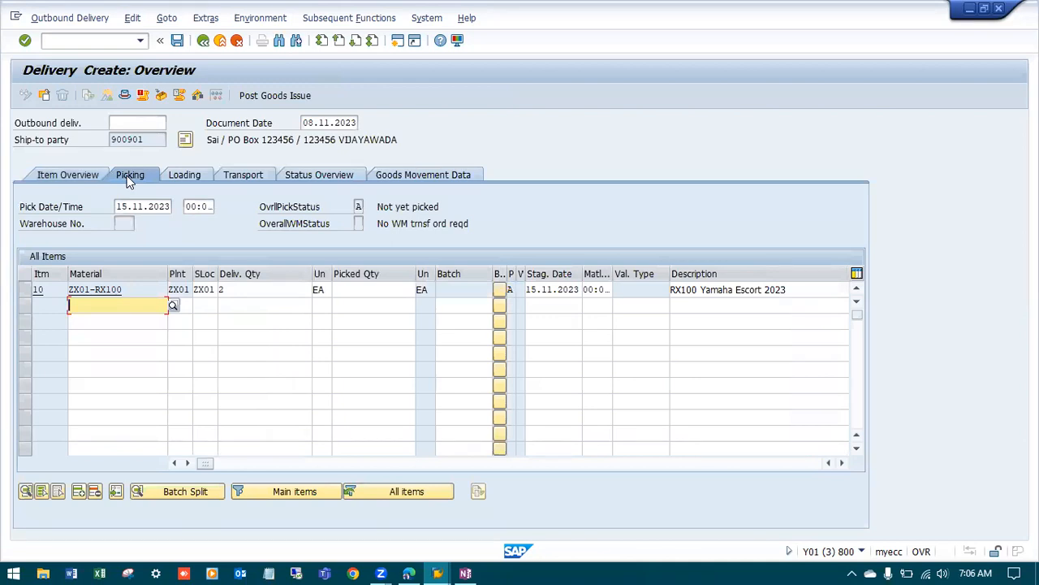
left_click(182, 175)
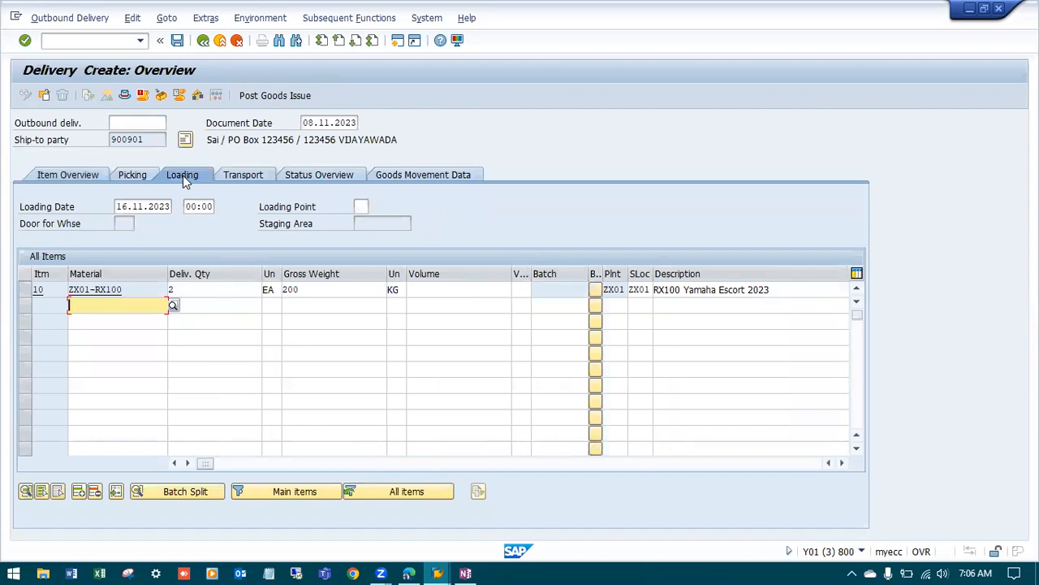
left_click(134, 174)
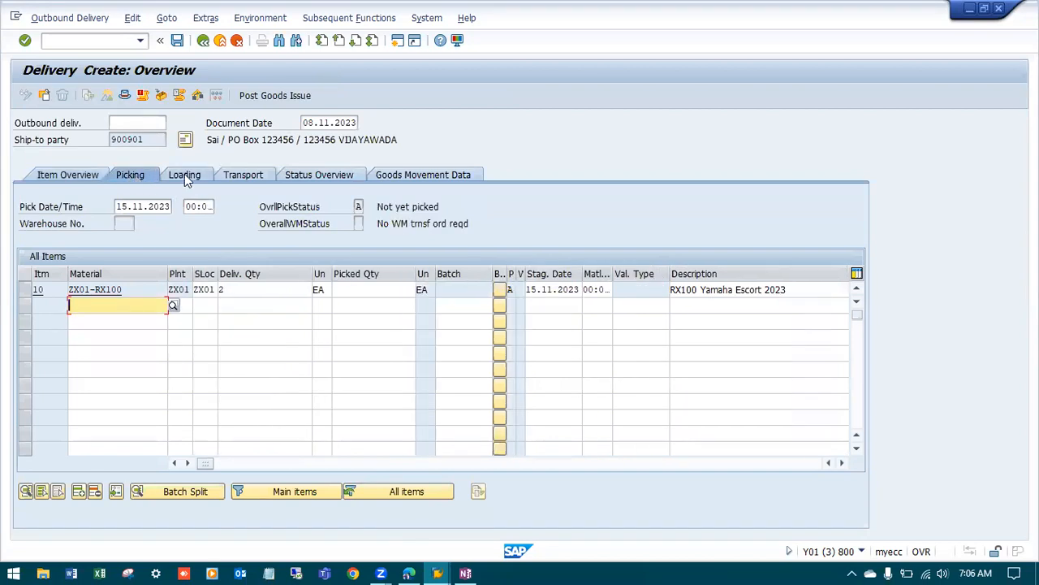
left_click(185, 174)
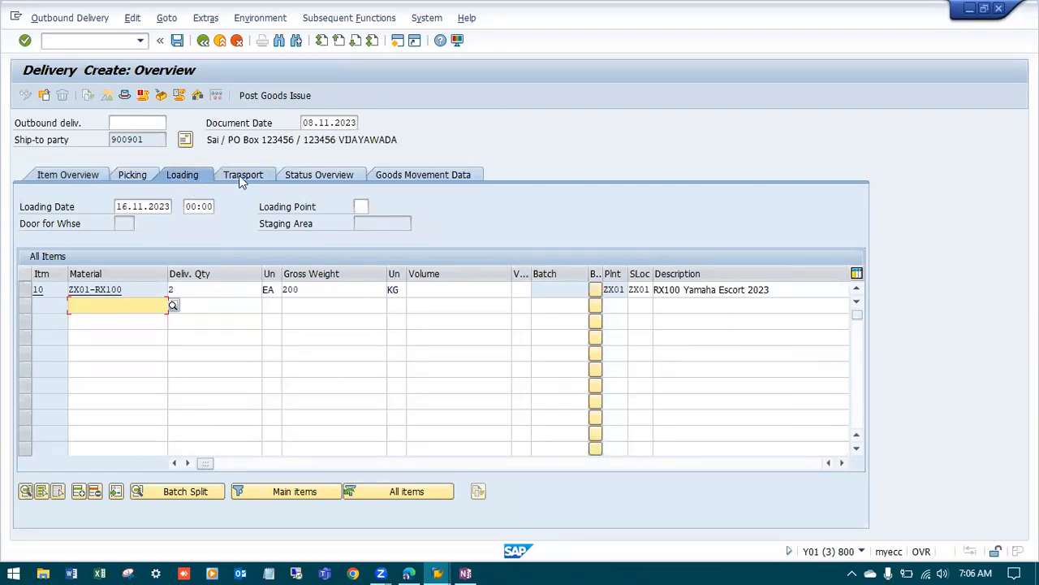
left_click(241, 175)
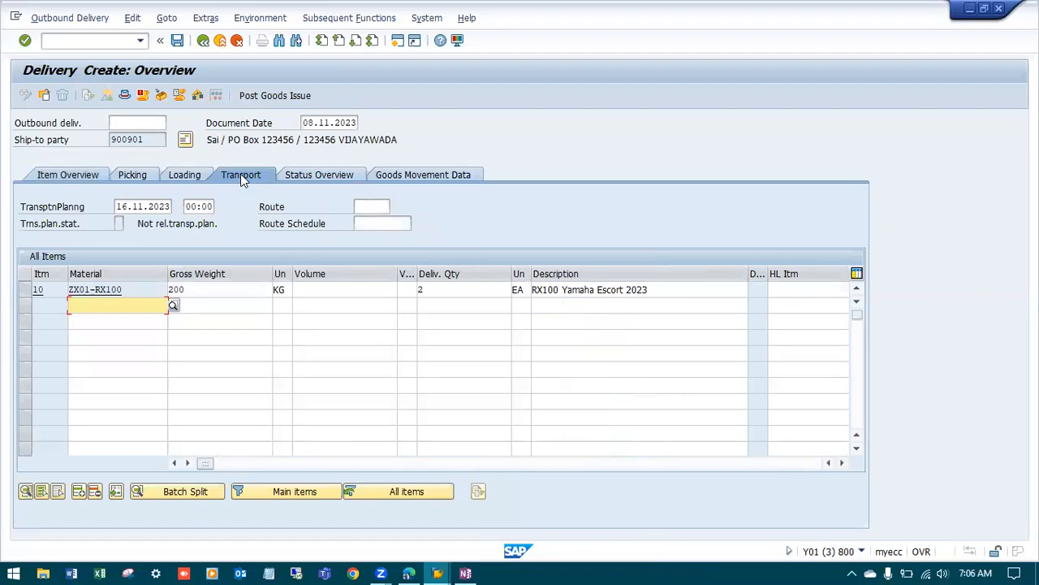
left_click(73, 180)
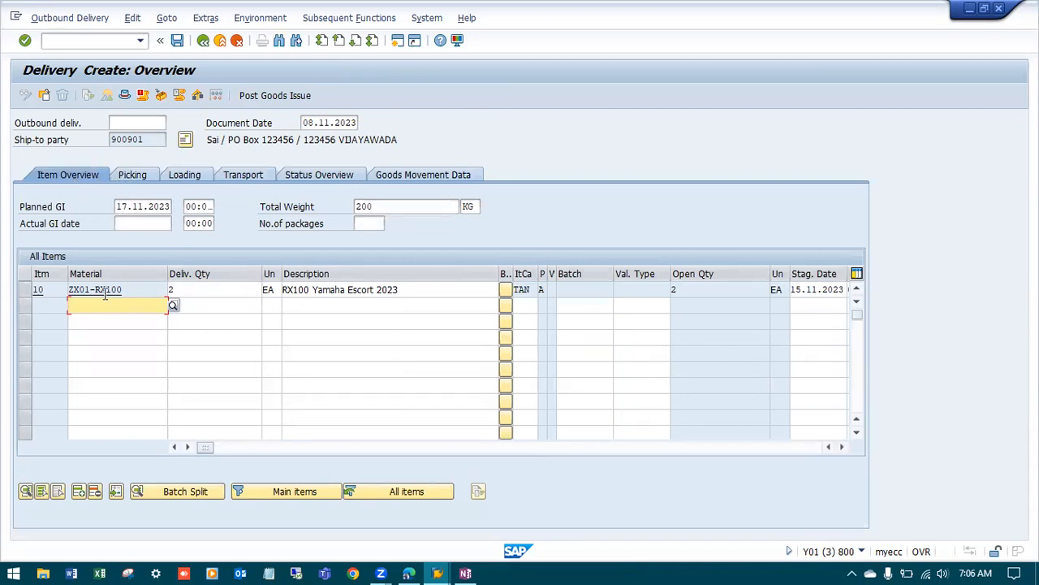
Review the delivery's picking, loading and transport data again, then open its status overview
left_click(135, 177)
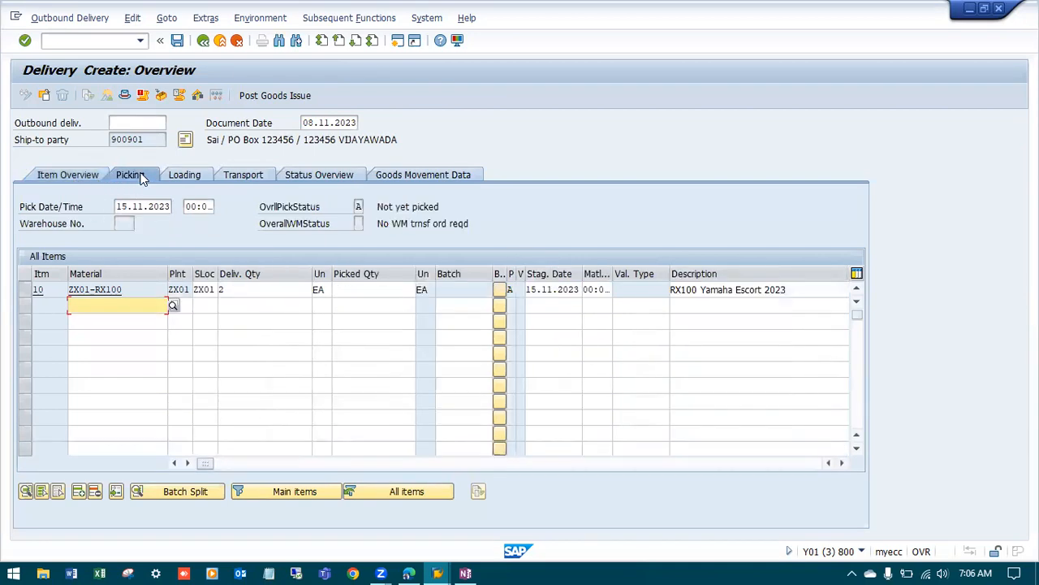
left_click(186, 177)
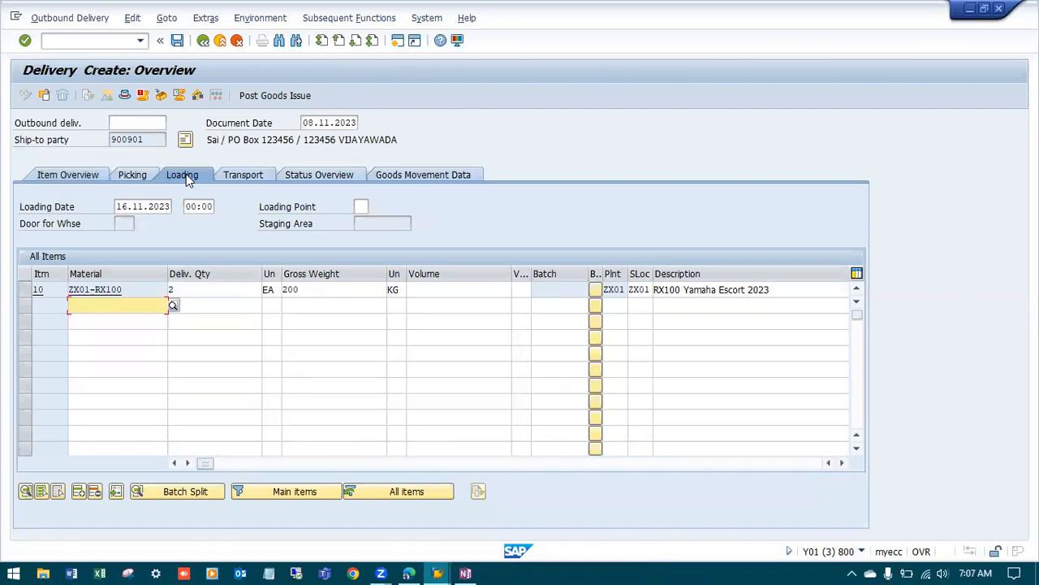
left_click(243, 175)
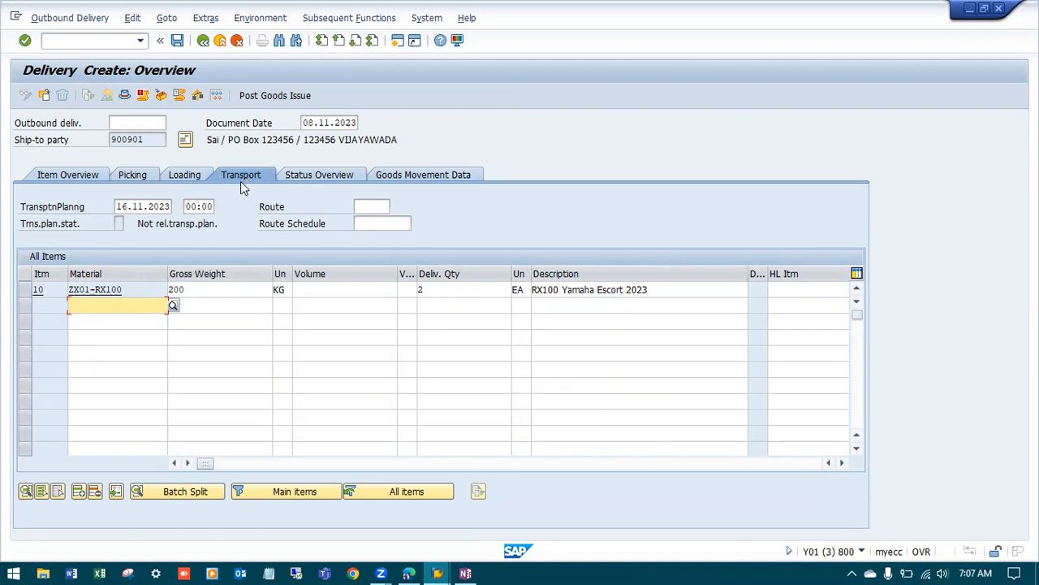
left_click(312, 173)
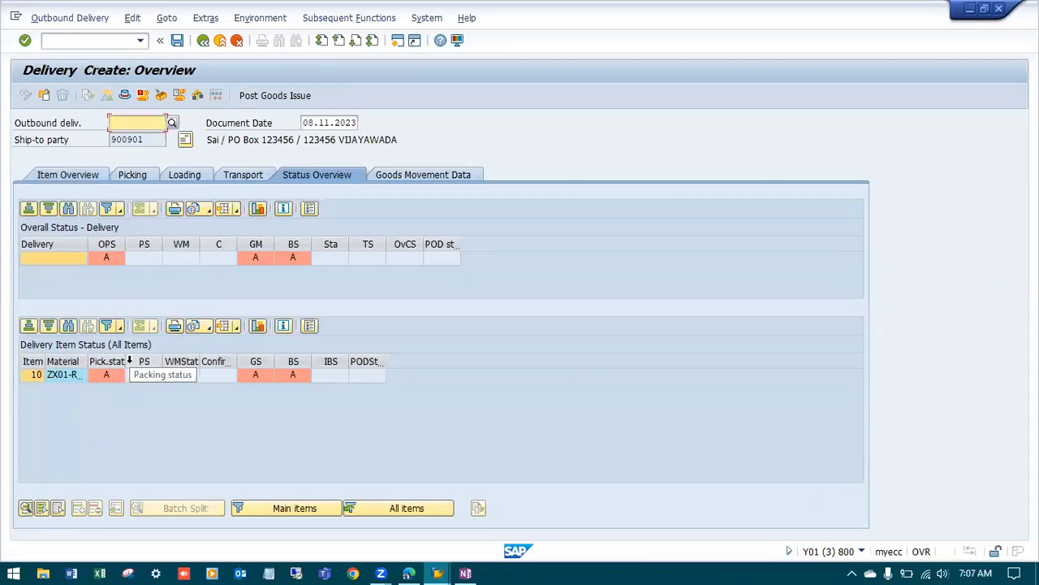
Widen the item's picking status column and look up the meanings of its possible status values
left_click_drag(125, 361, 148, 361)
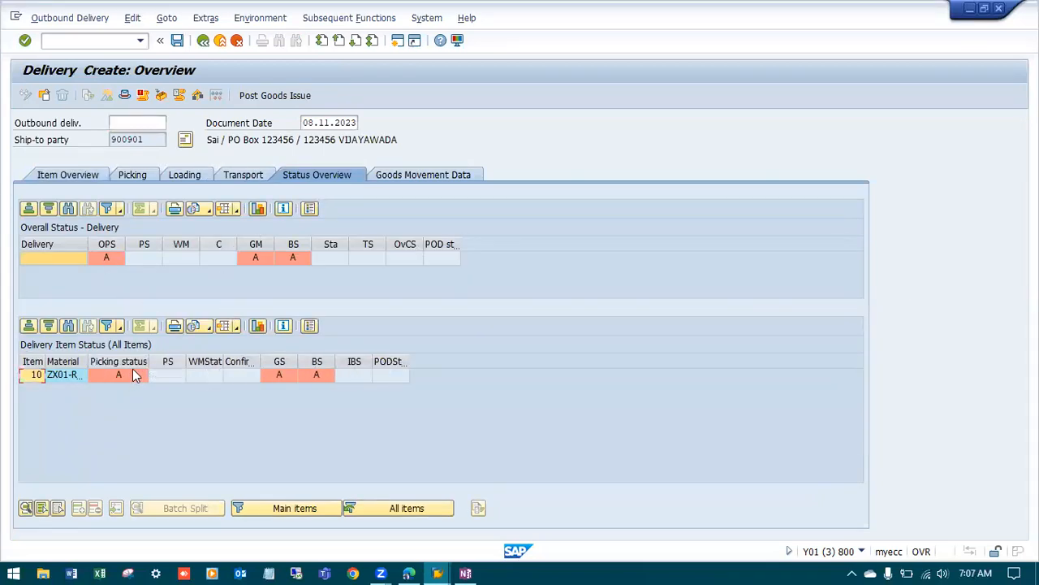
left_click(125, 376)
left_click(143, 379)
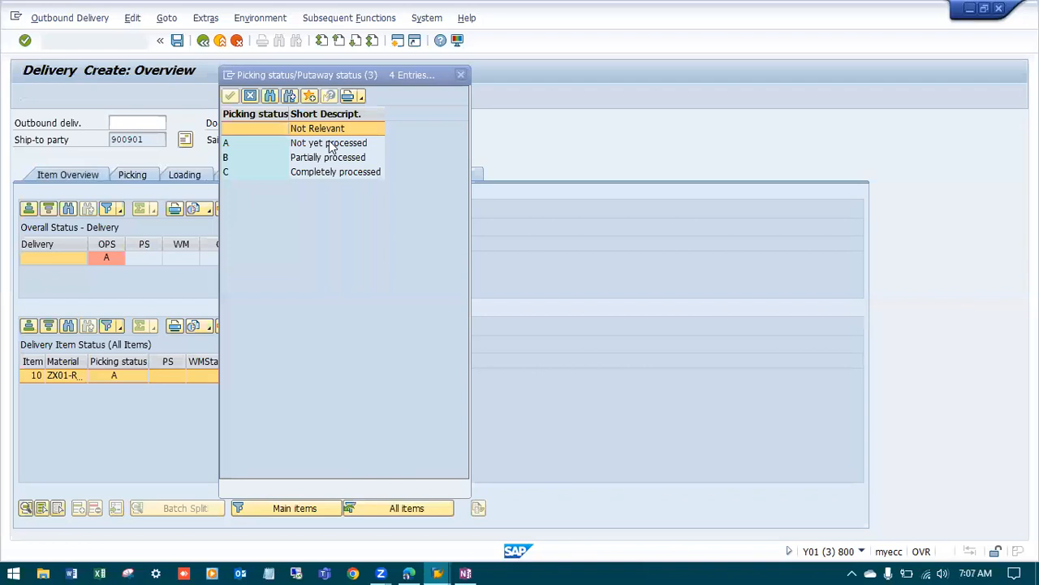
left_click(461, 75)
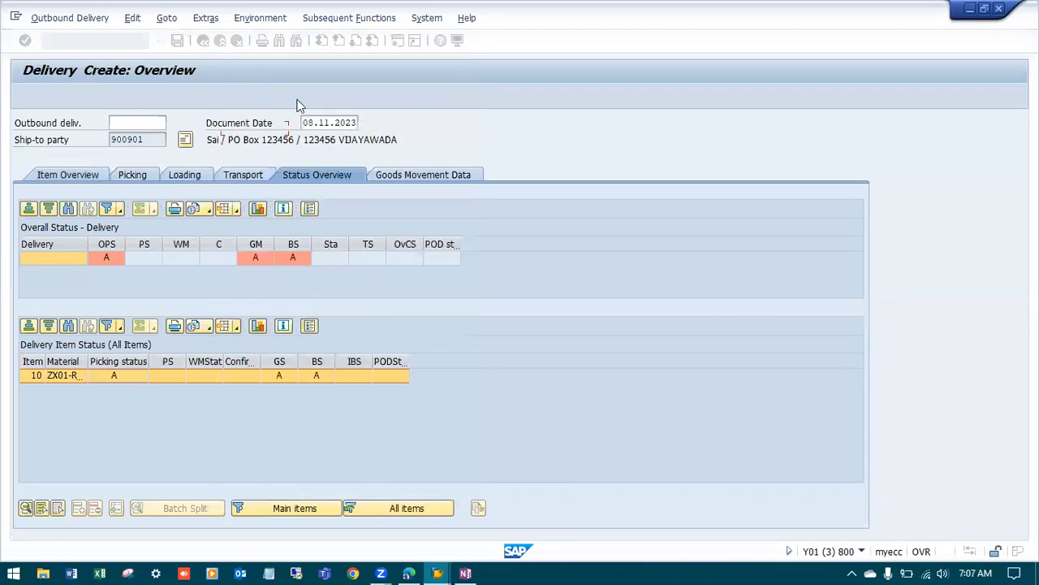
Set the picked quantity of item 10, material ZX01-RX100, to 2 in the delivery's picking data
left_click(132, 175)
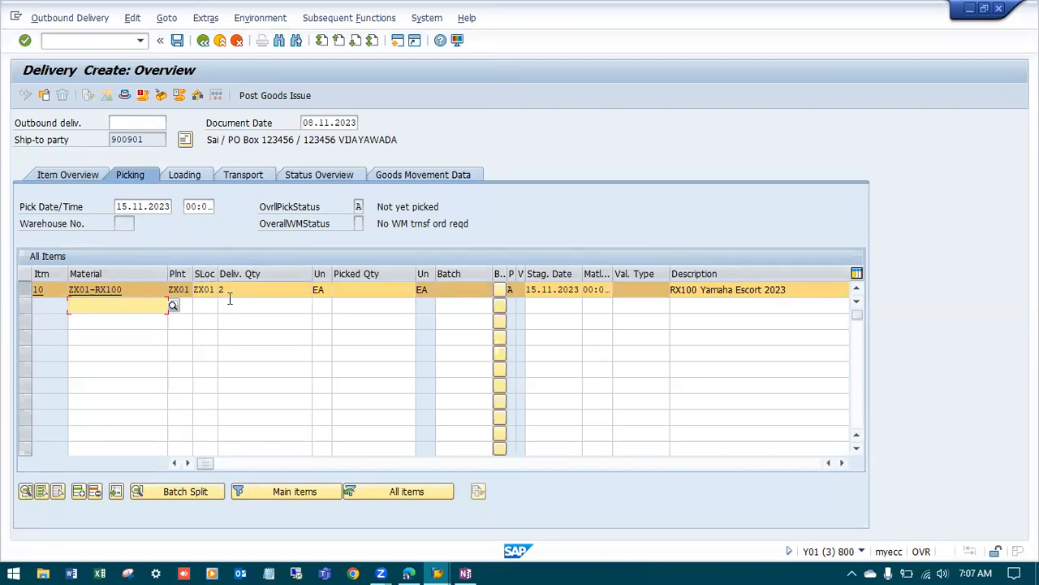
left_click(362, 290)
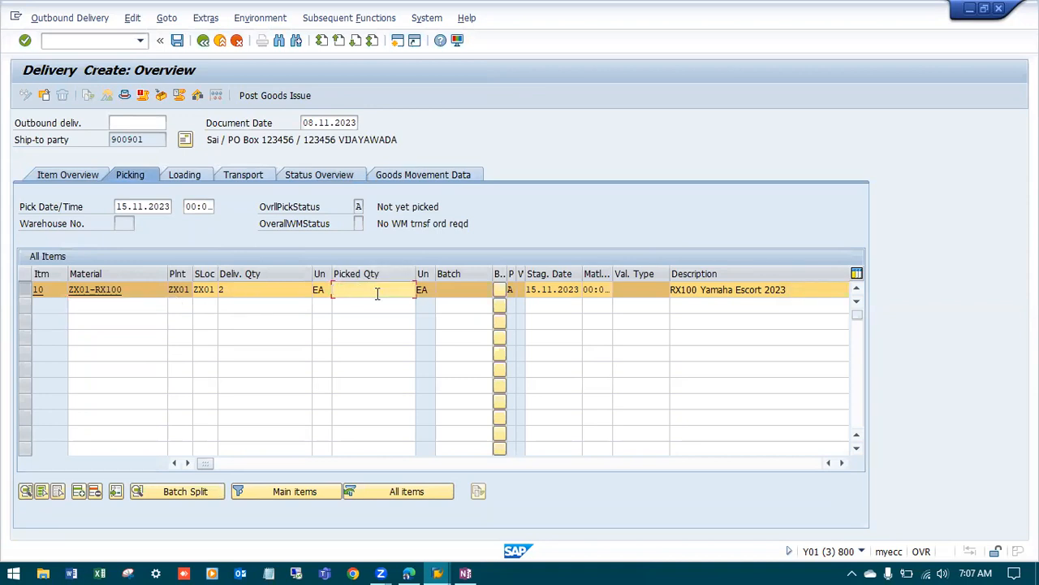
type("2")
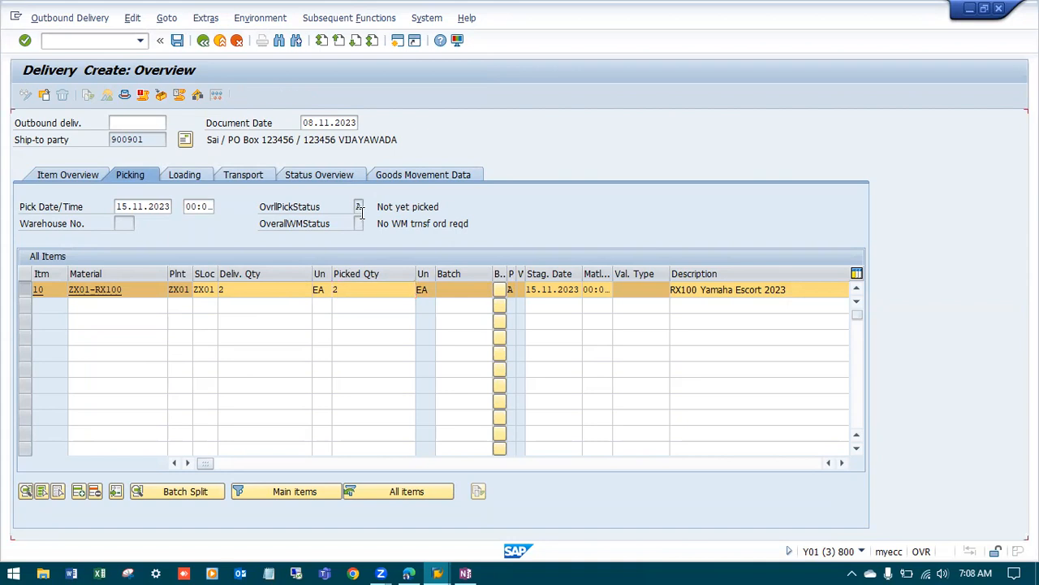
key("Return")
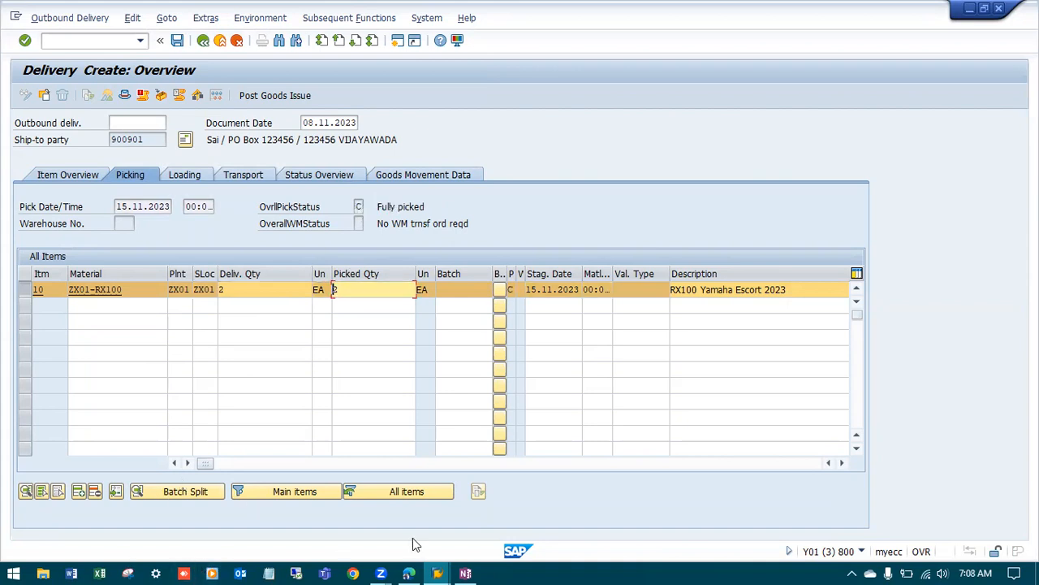
Look up the possible overall picking status values and check the delivery's status overview
key("alt+Tab")
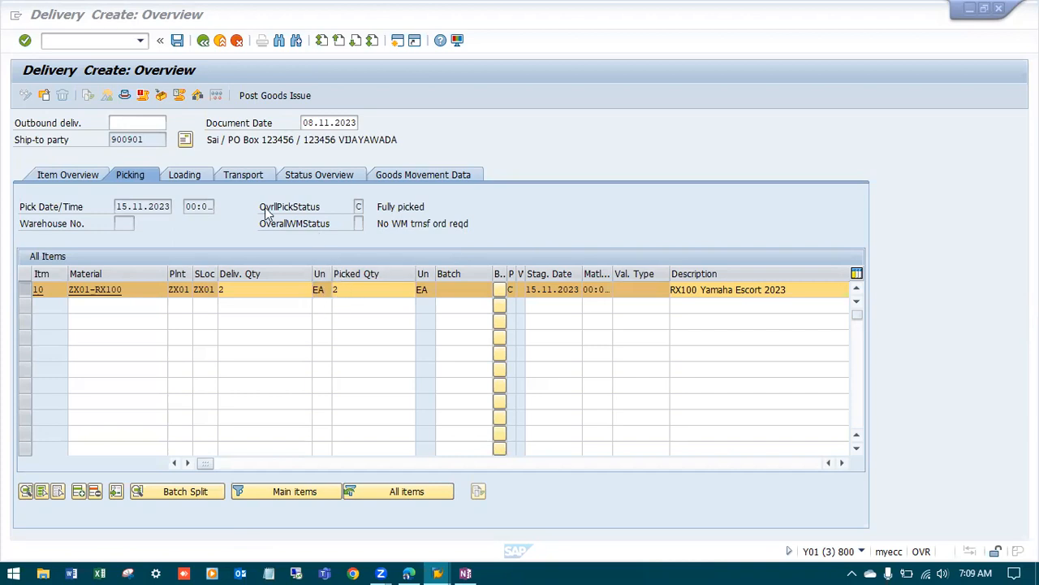
left_click(361, 206)
left_click(368, 206)
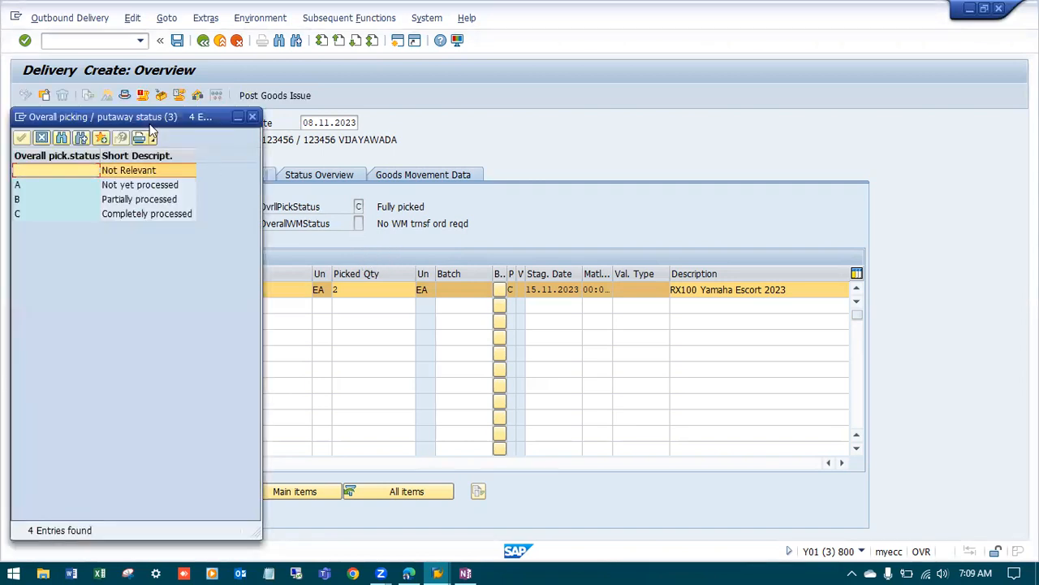
left_click_drag(155, 123, 704, 153)
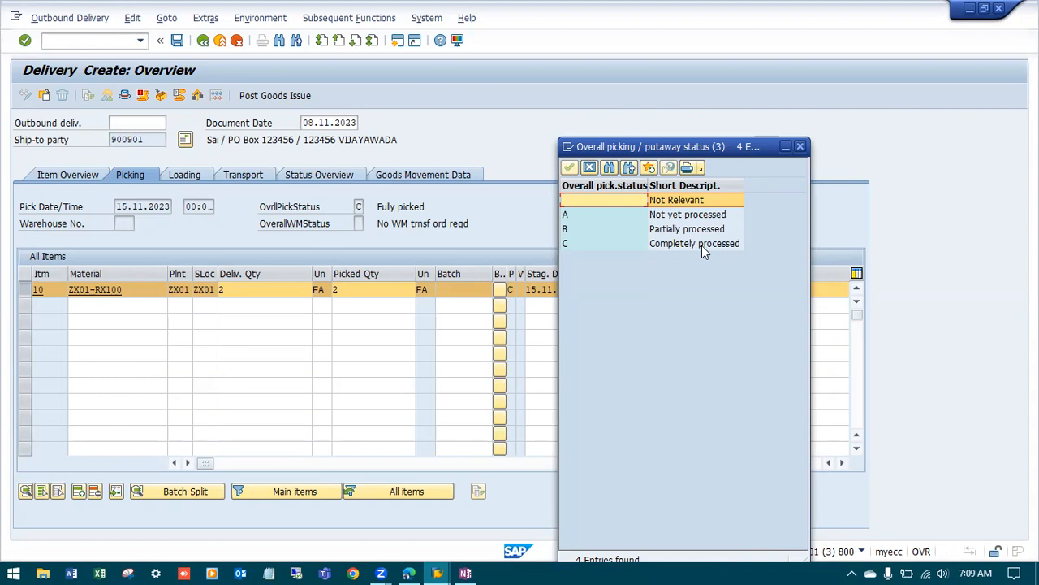
left_click(800, 148)
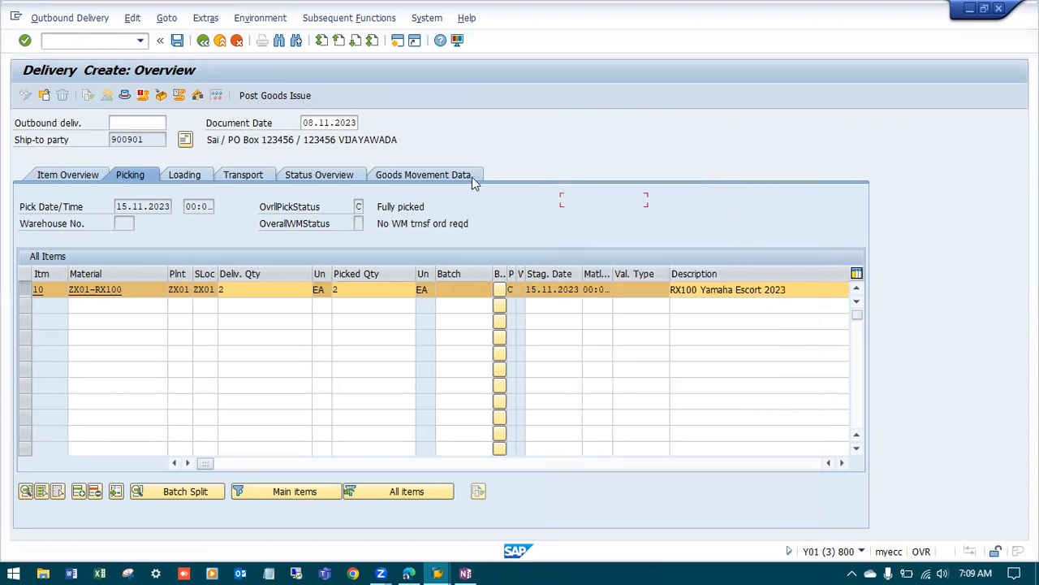
left_click(327, 174)
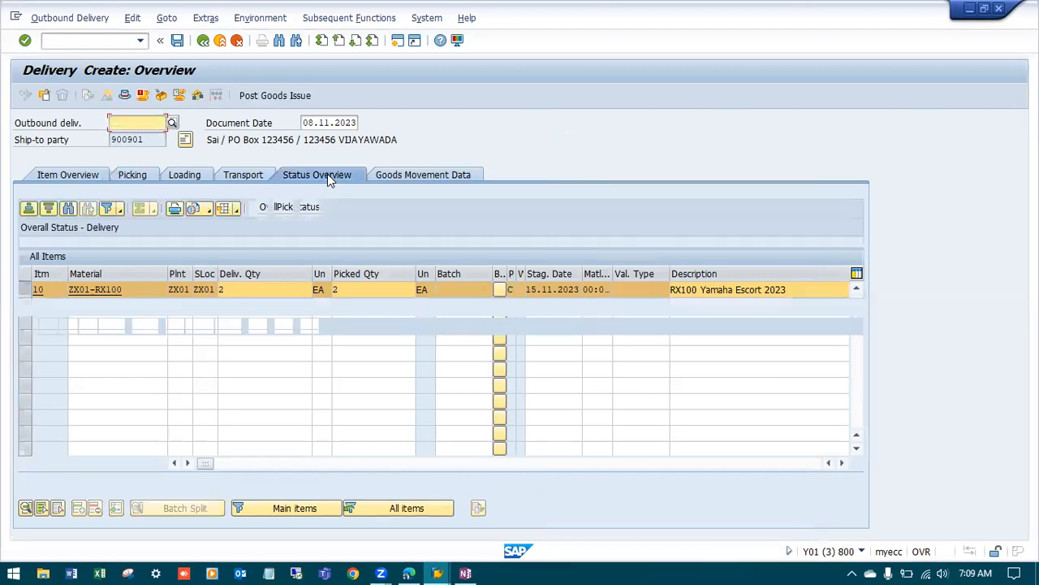
left_click(202, 375)
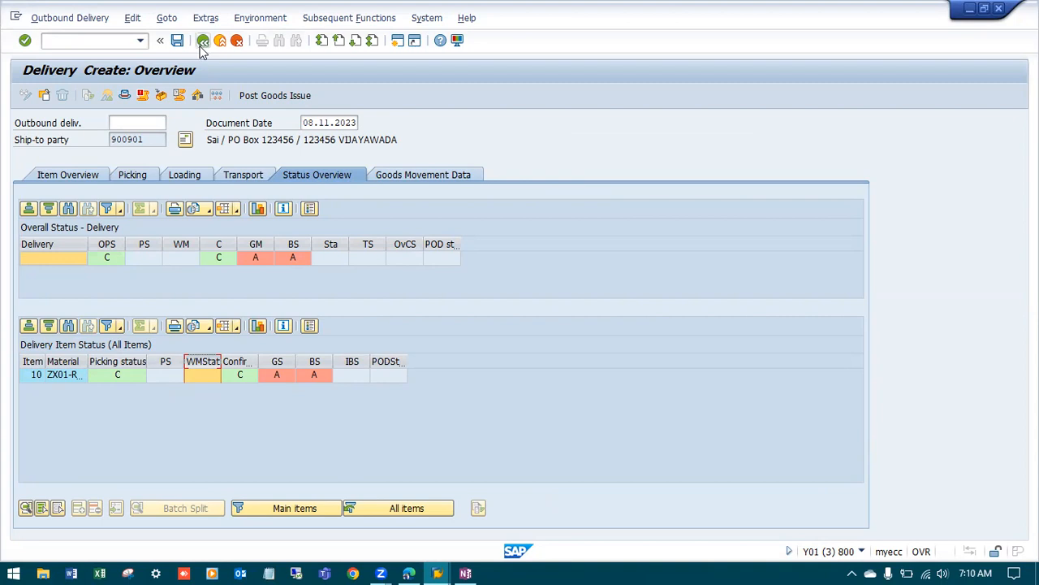
Return to the picking data, post goods issue for the delivery, and open the details of the resulting system message
left_click(123, 176)
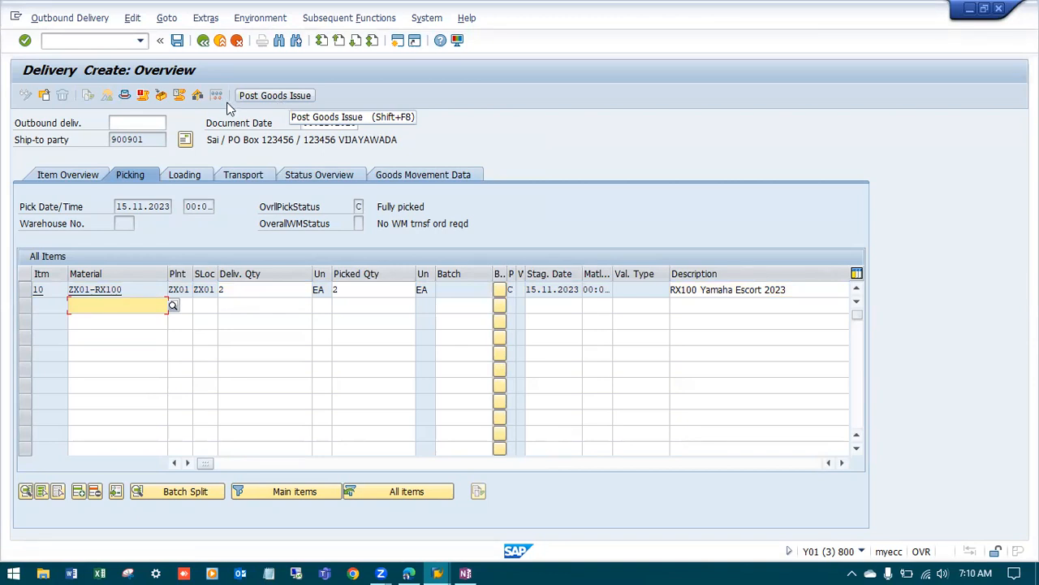
left_click(275, 96)
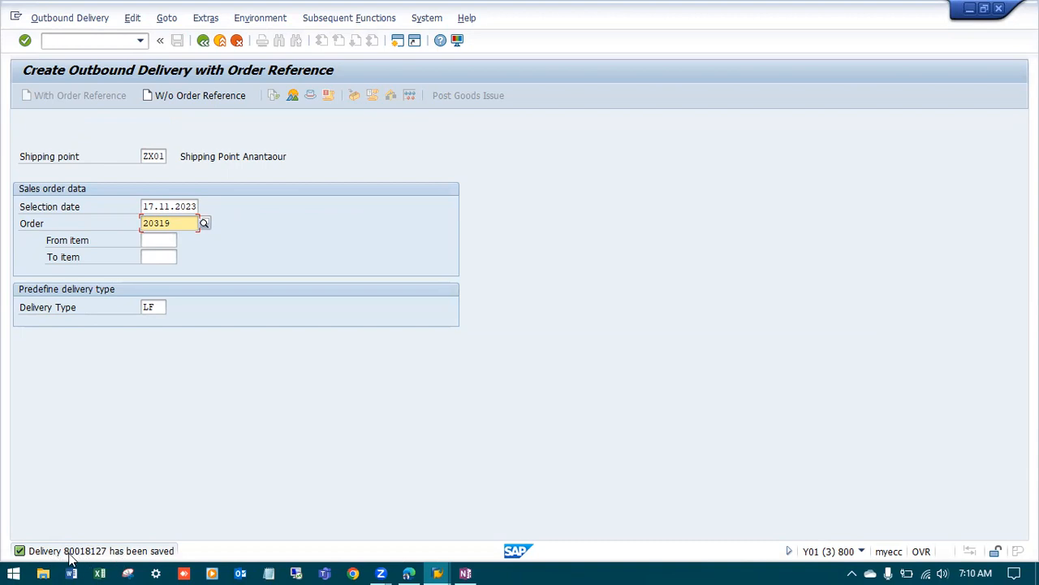
left_click(84, 556)
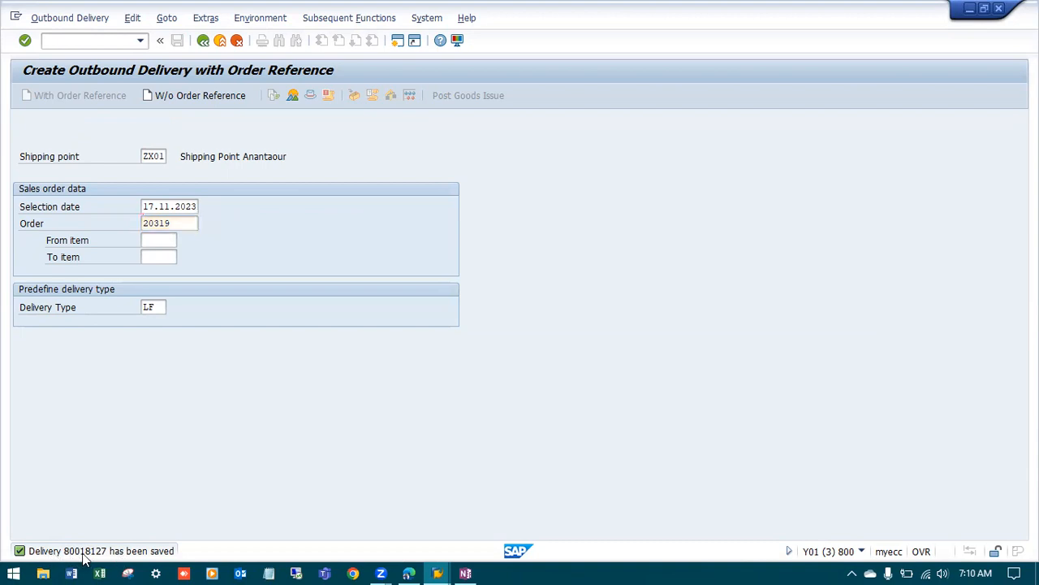
double_click(83, 556)
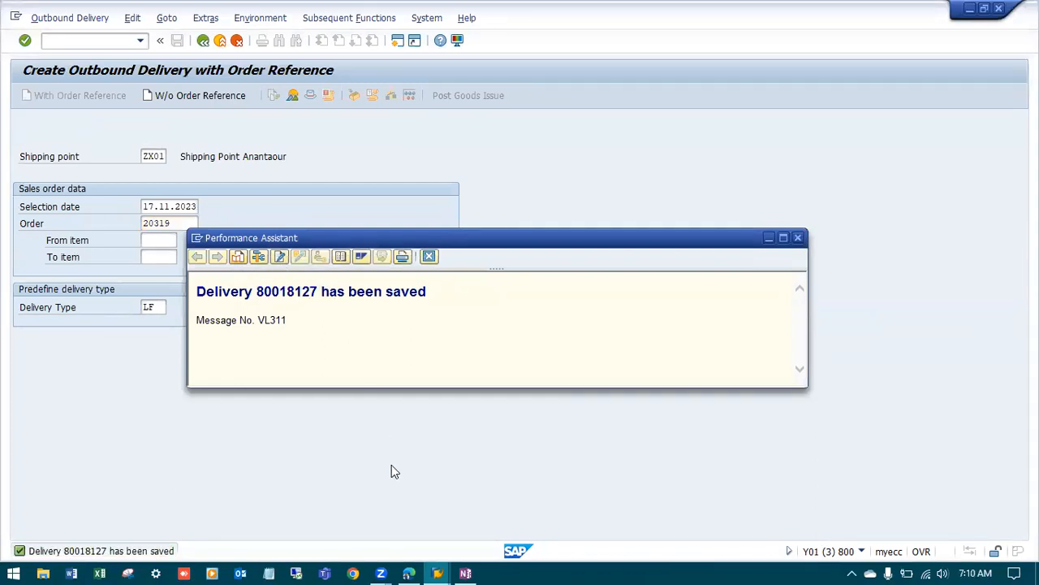
Switch to the OneNote notes and highlight the whole Delivery Process section to review its steps
key("alt+Tab")
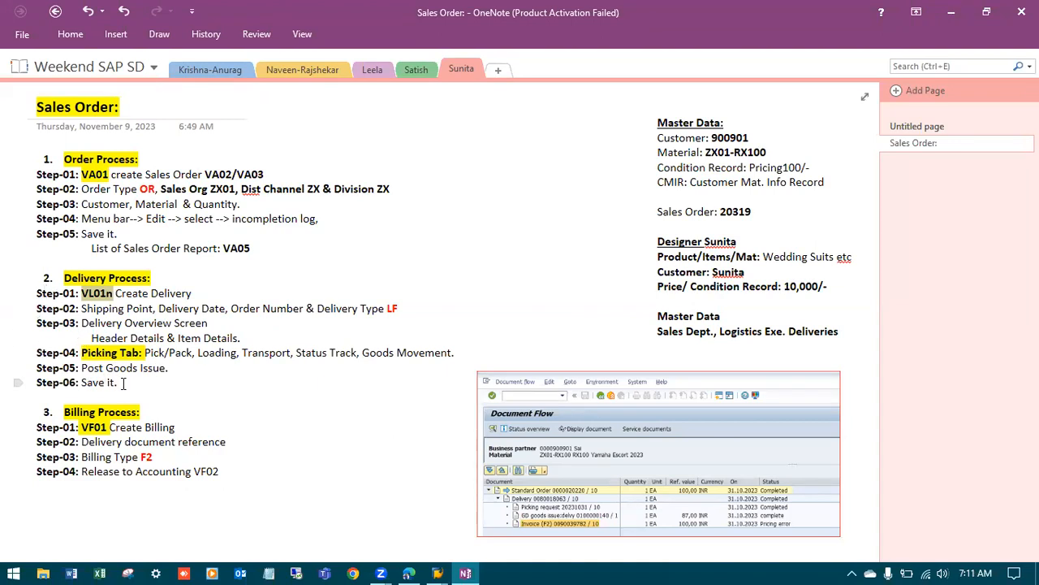
left_click_drag(168, 367, 6, 286)
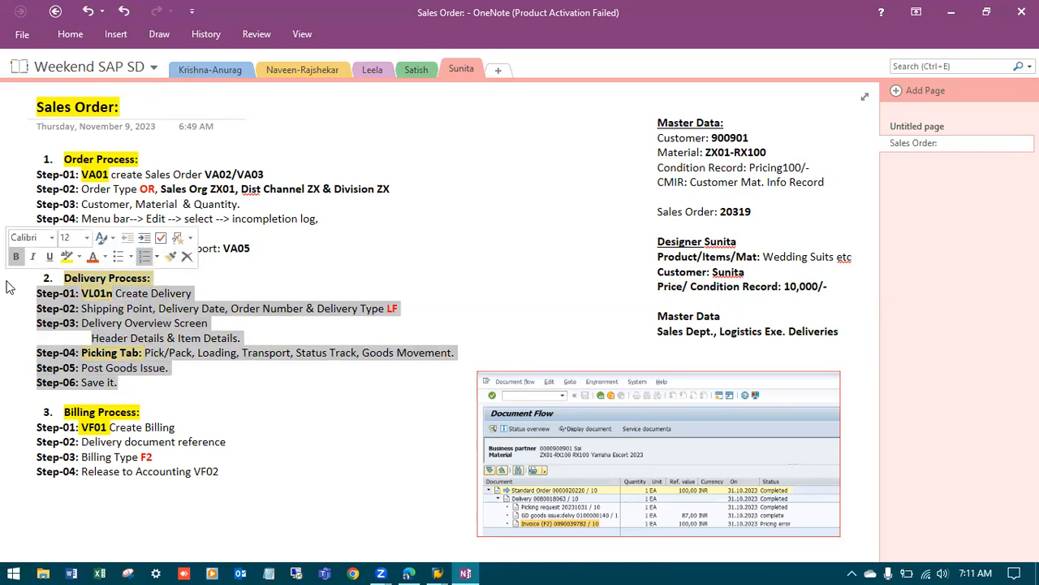
left_click(224, 399)
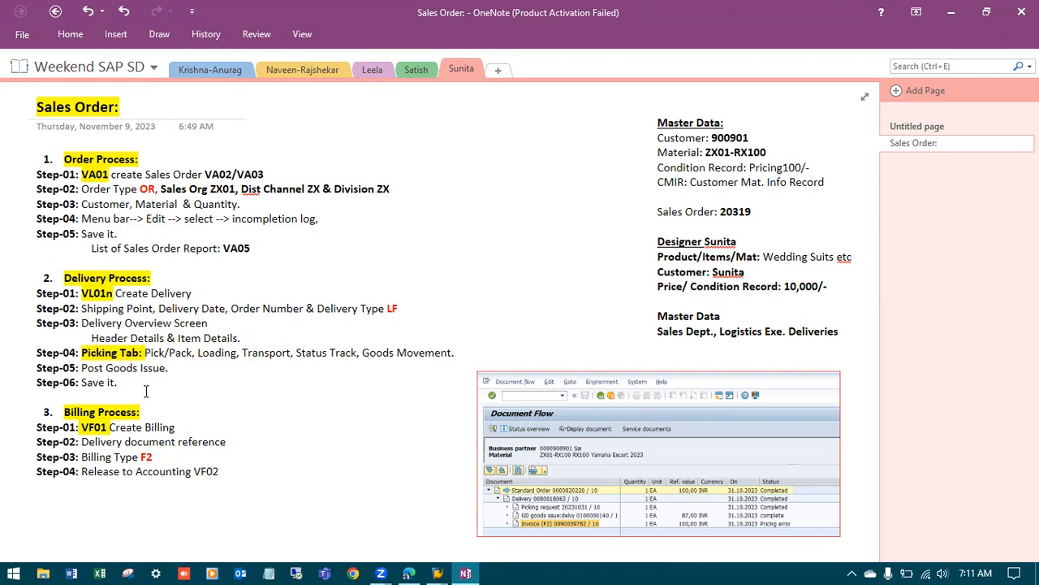
left_click_drag(130, 380, 27, 276)
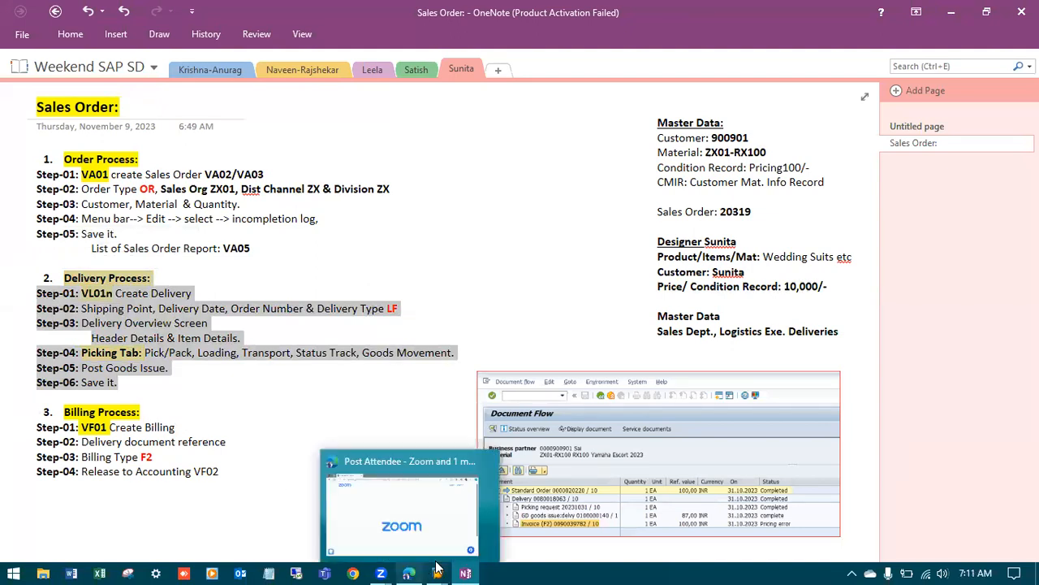
Switch to the Create Outbound Delivery window in SAP and start transaction VF04 in a new session
mouse_move(436, 564)
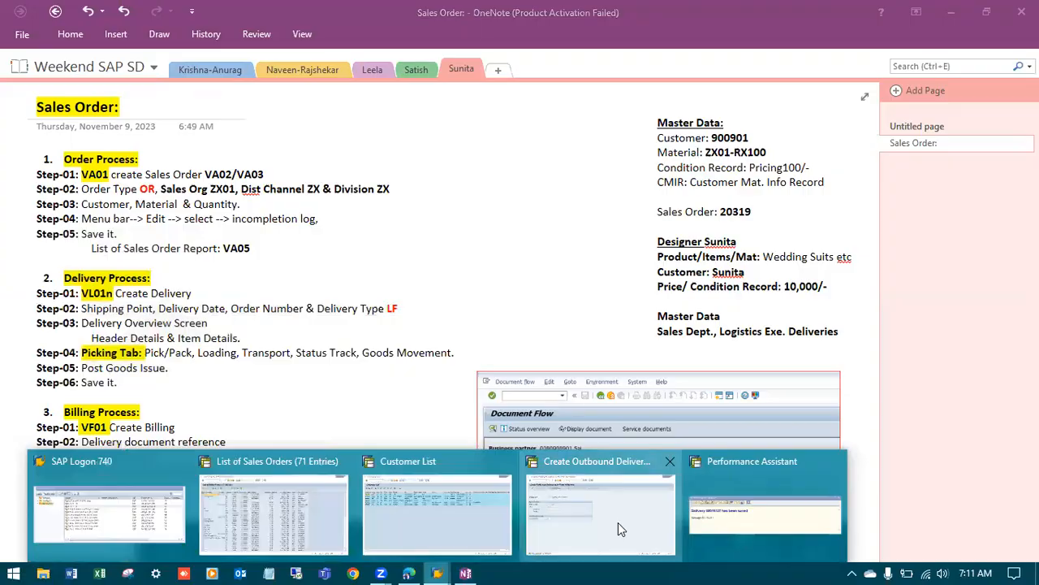
left_click(618, 522)
type("/")
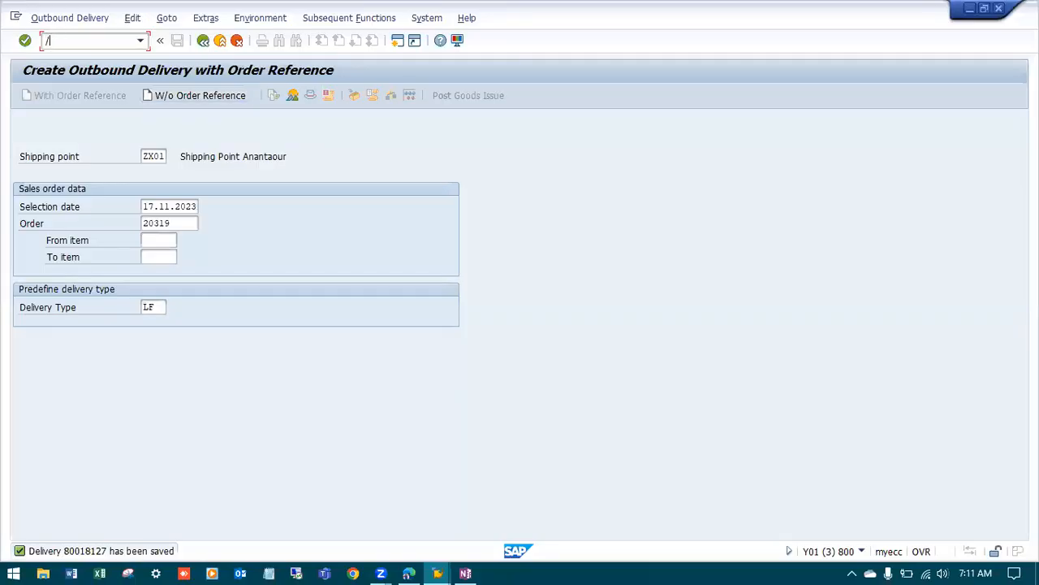
type("nvf04")
key("Return")
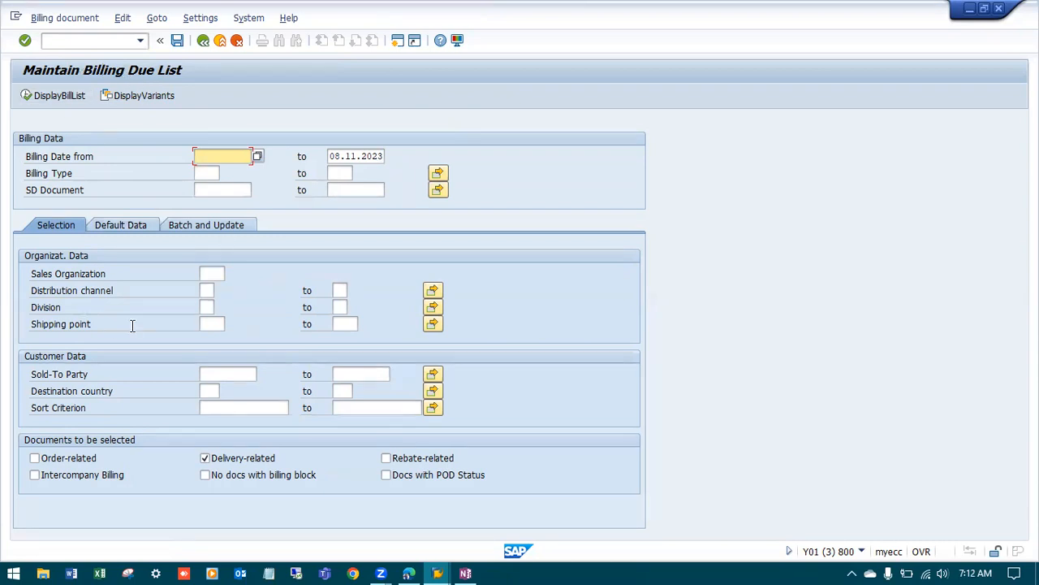
Set the billing date range from 17.11.2023 to 17.11.2023, display the billing due list, and return to the selection screen
left_click(234, 156)
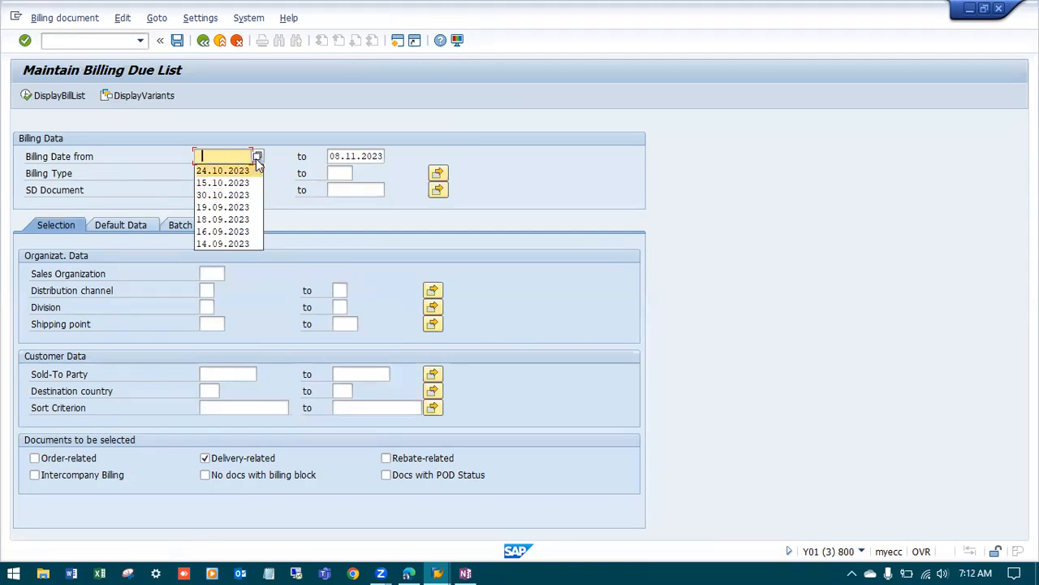
left_click(257, 157)
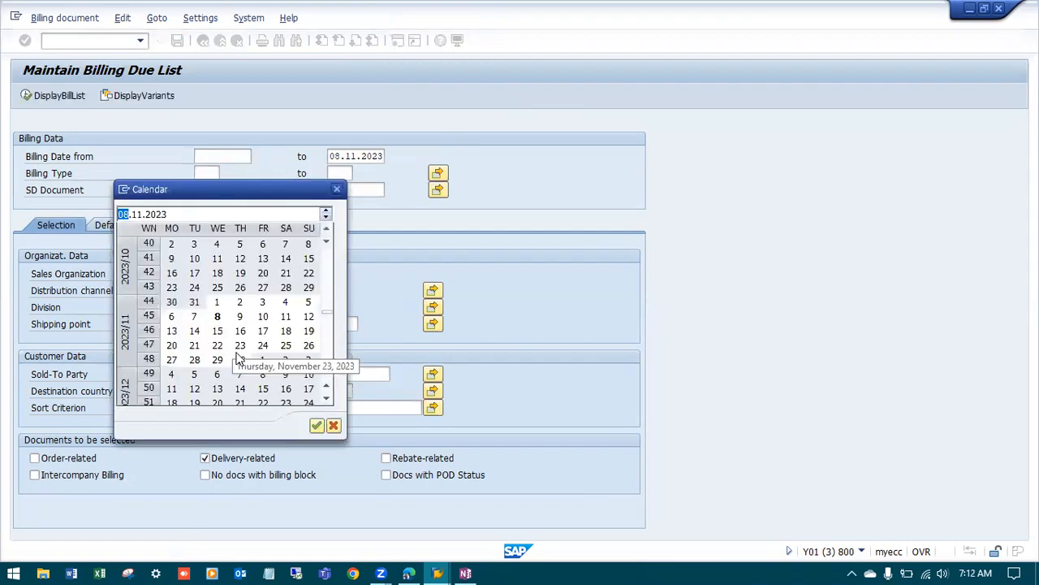
double_click(264, 331)
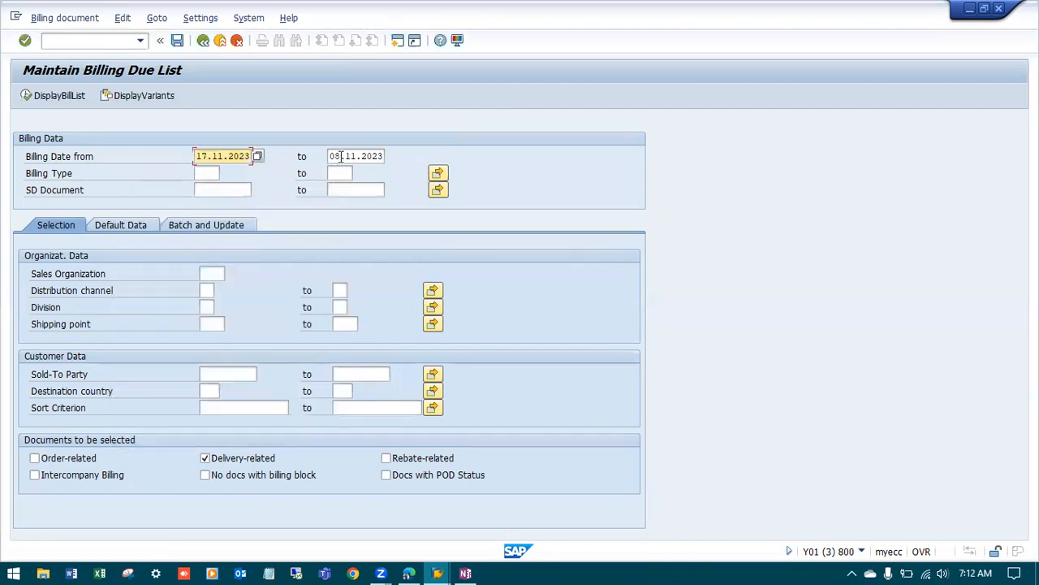
left_click(341, 156)
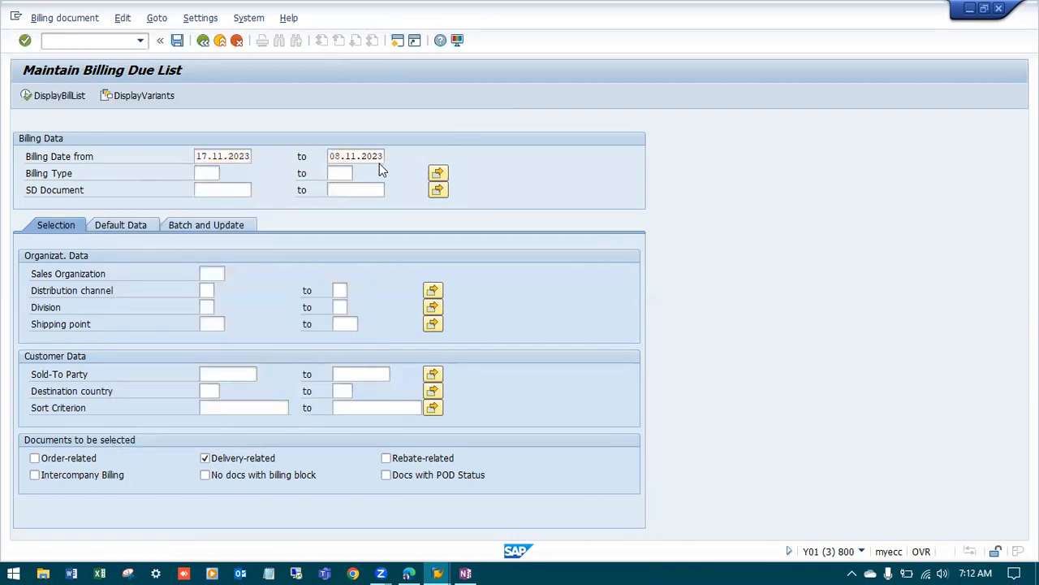
key("F4")
double_click(264, 331)
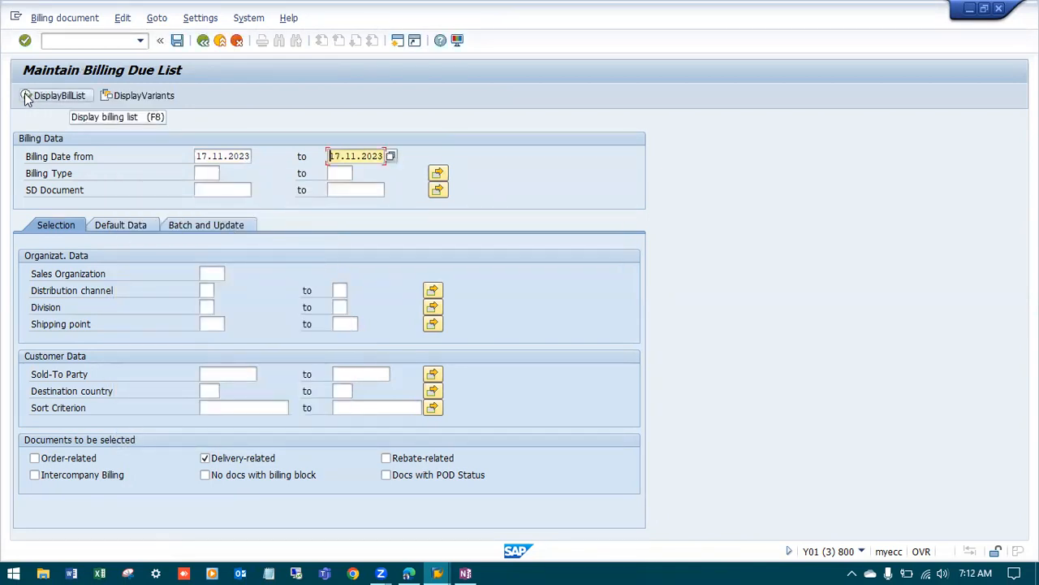
left_click(27, 96)
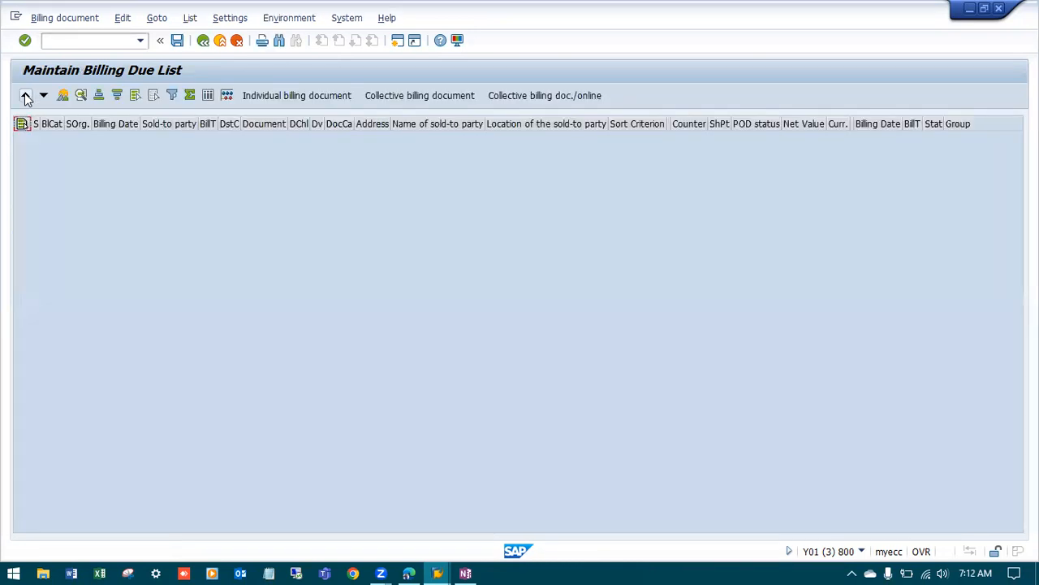
left_click(206, 43)
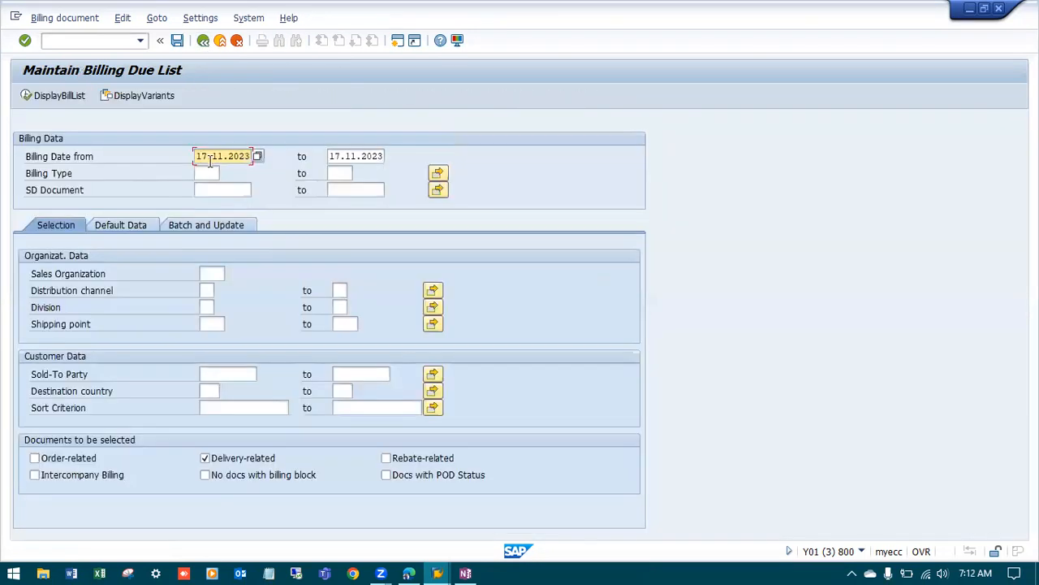
Set the billing date range of the due list selection from 09.11.2023 to 09.11.2023
left_click(256, 155)
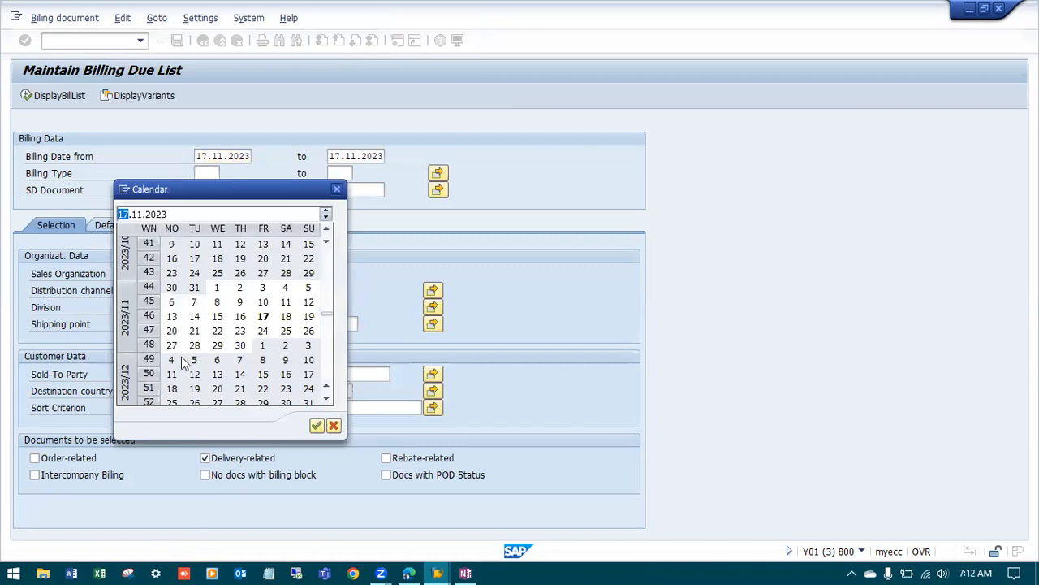
double_click(218, 302)
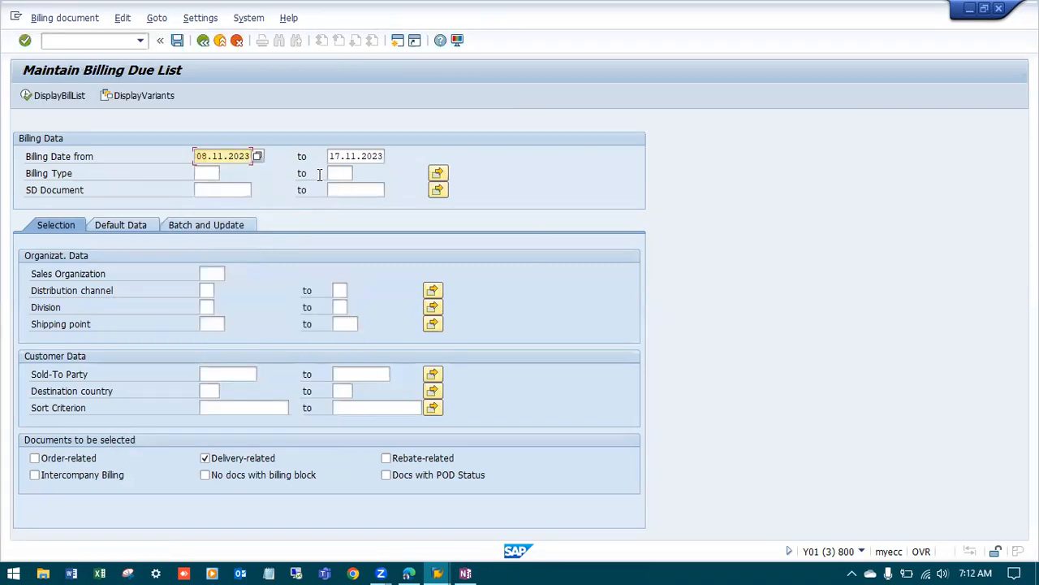
key("F4")
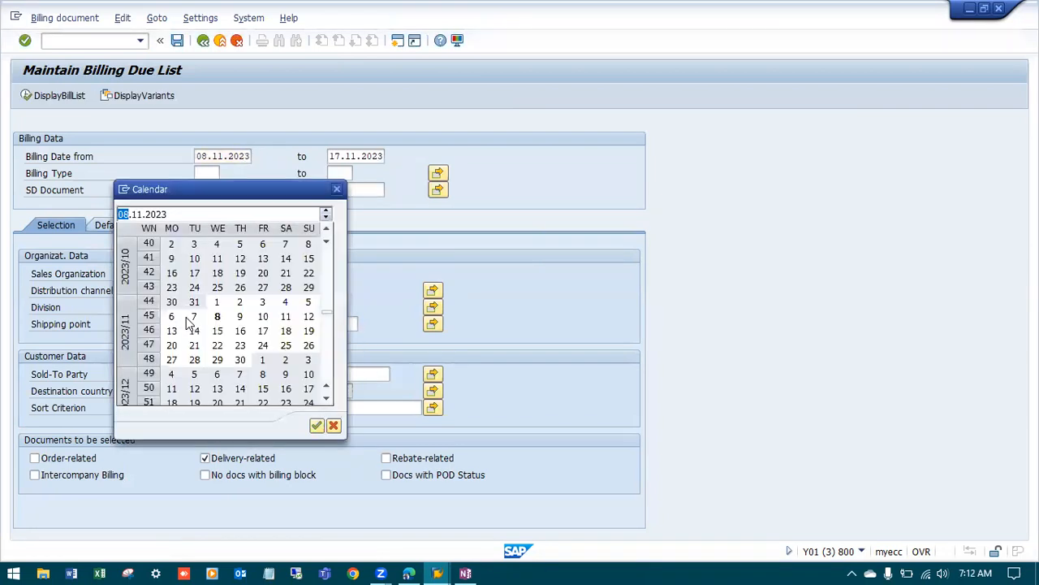
double_click(240, 316)
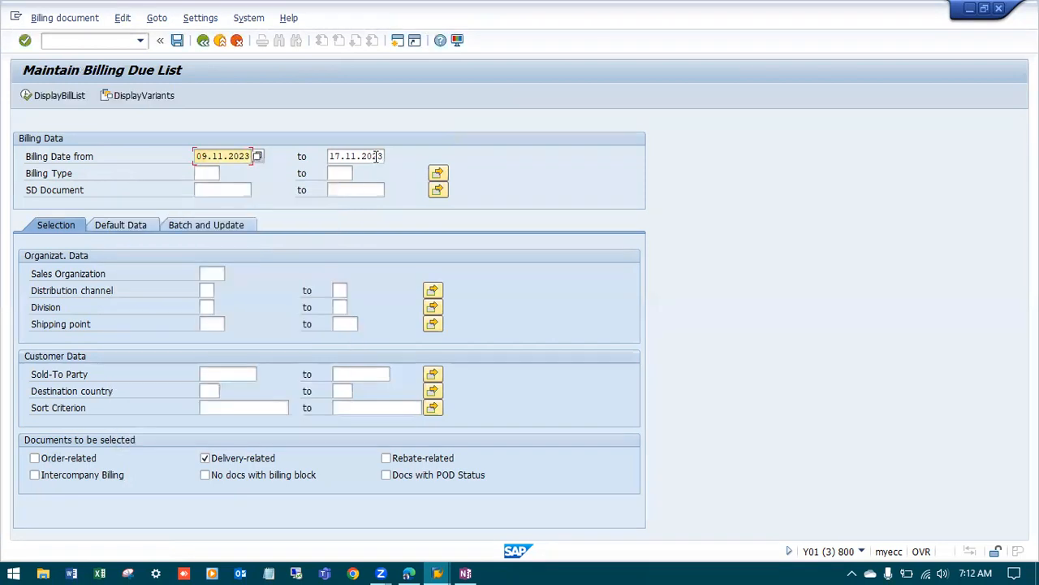
left_click(373, 156)
left_click(391, 156)
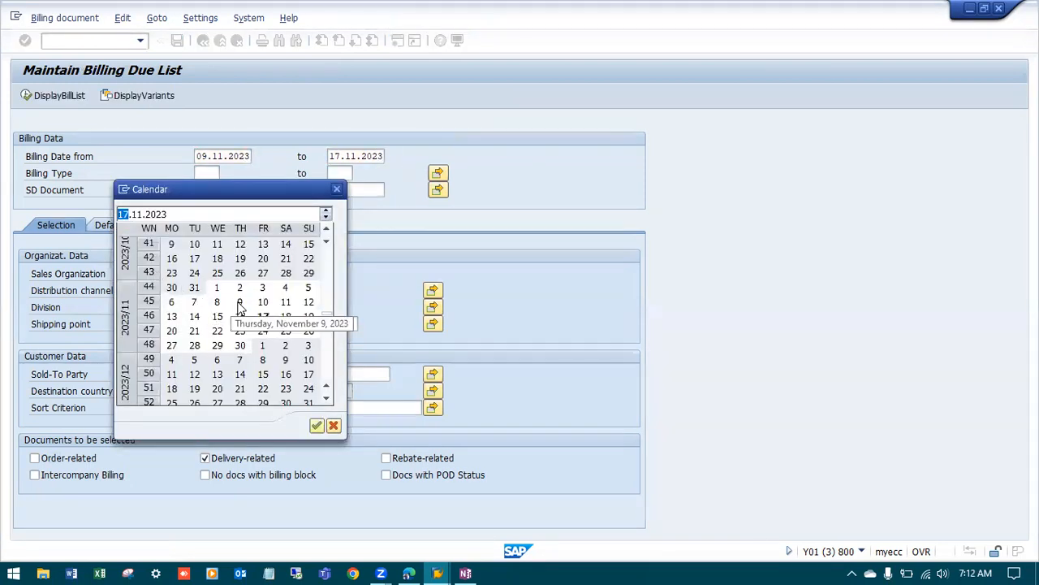
double_click(240, 302)
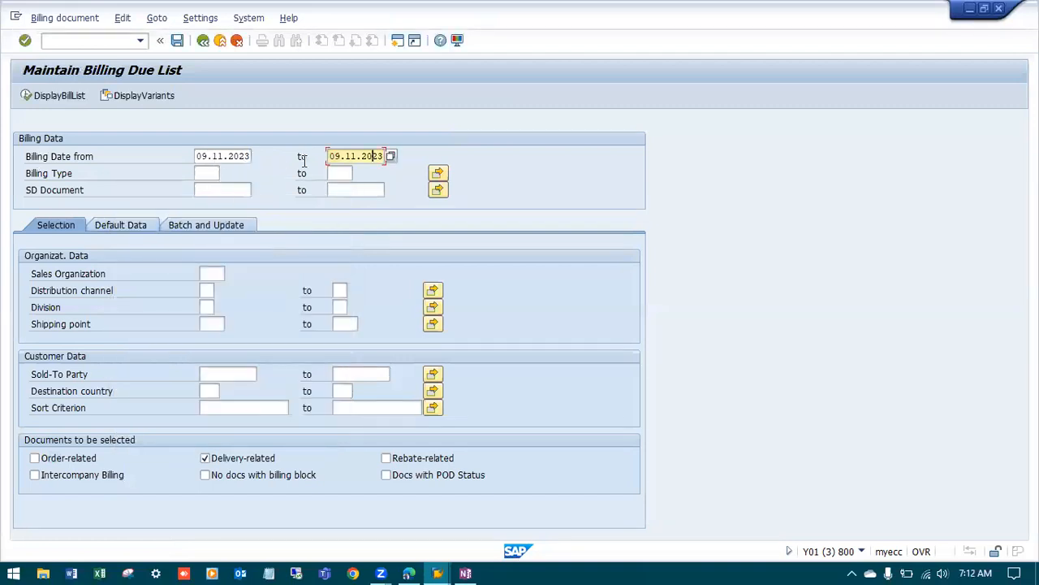
Restrict the selection to sales organization ZX01 and display the billing due list
left_click(210, 274)
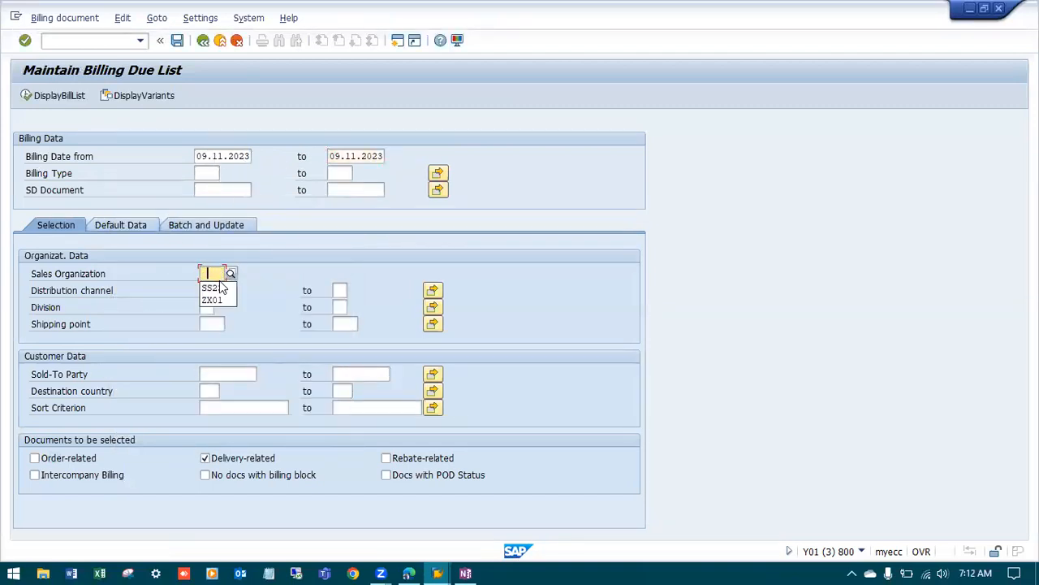
left_click(213, 299)
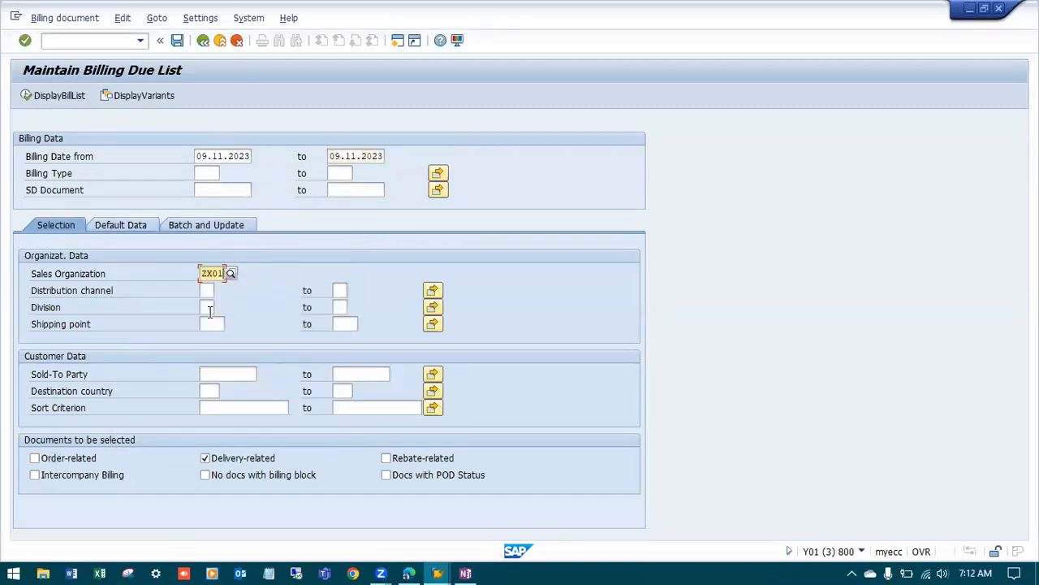
left_click(34, 96)
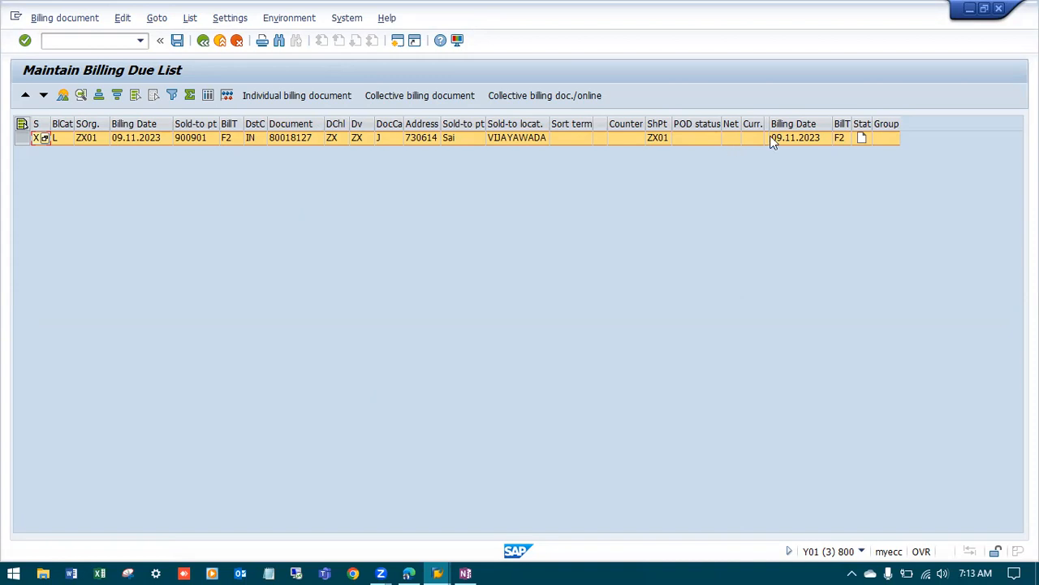
Check the OneNote notes, return to the SAP due list, open the Display Outbound Delivery transaction, and copy the delivery number
left_click(971, 10)
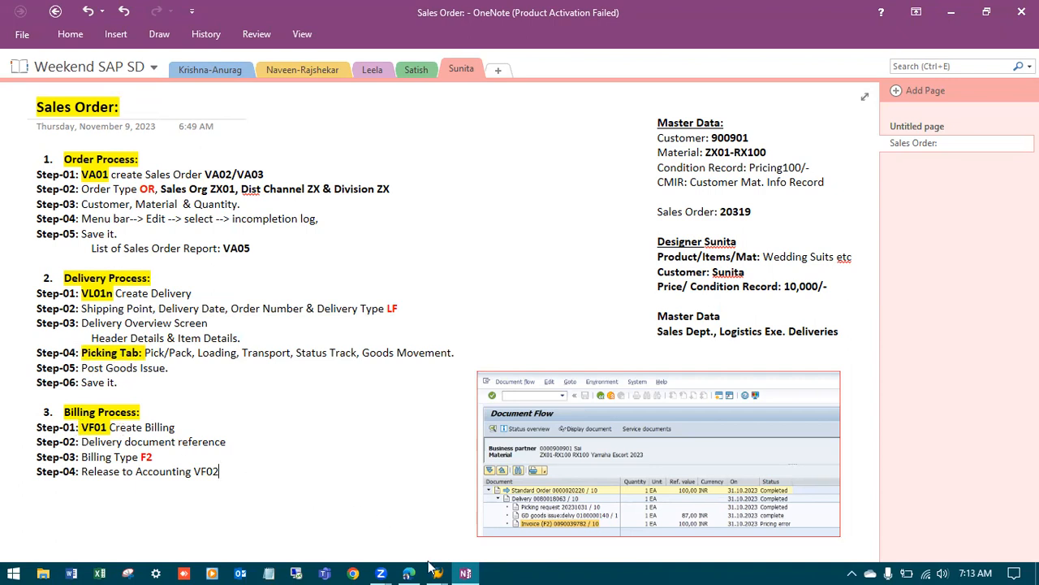
mouse_move(437, 571)
left_click(590, 524)
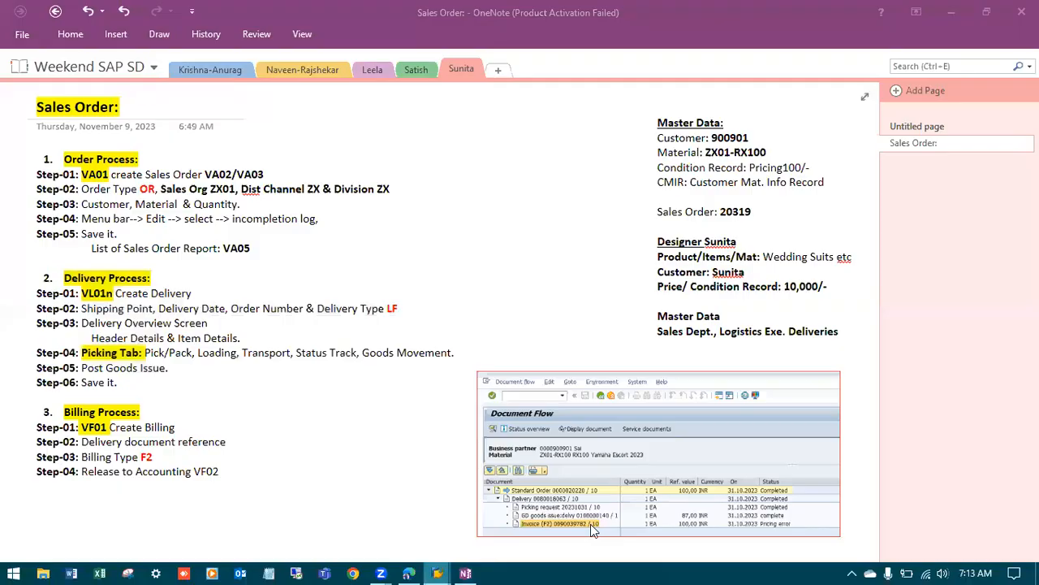
type("/n")
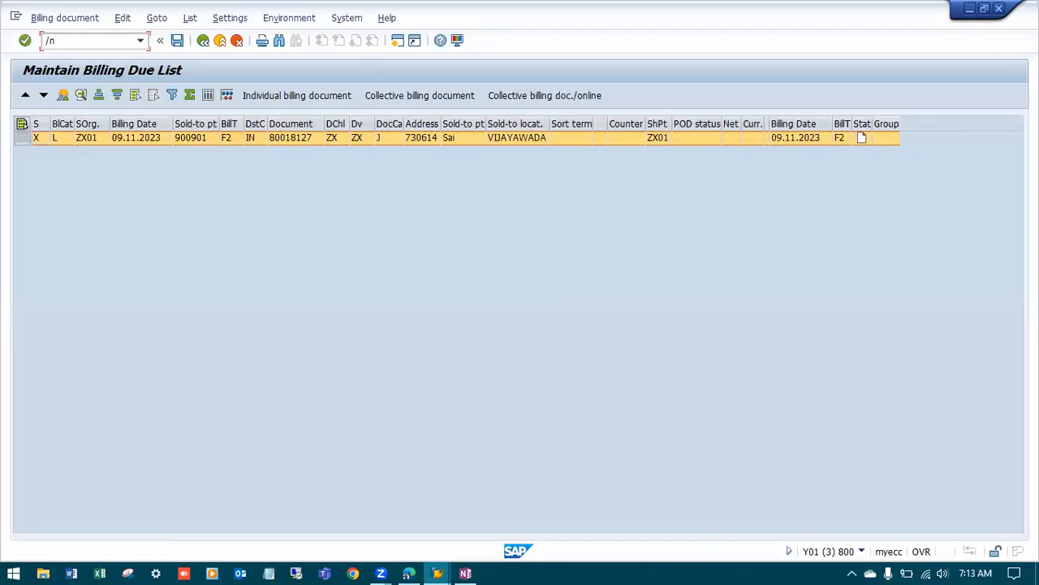
type("VL02N")
key("Return")
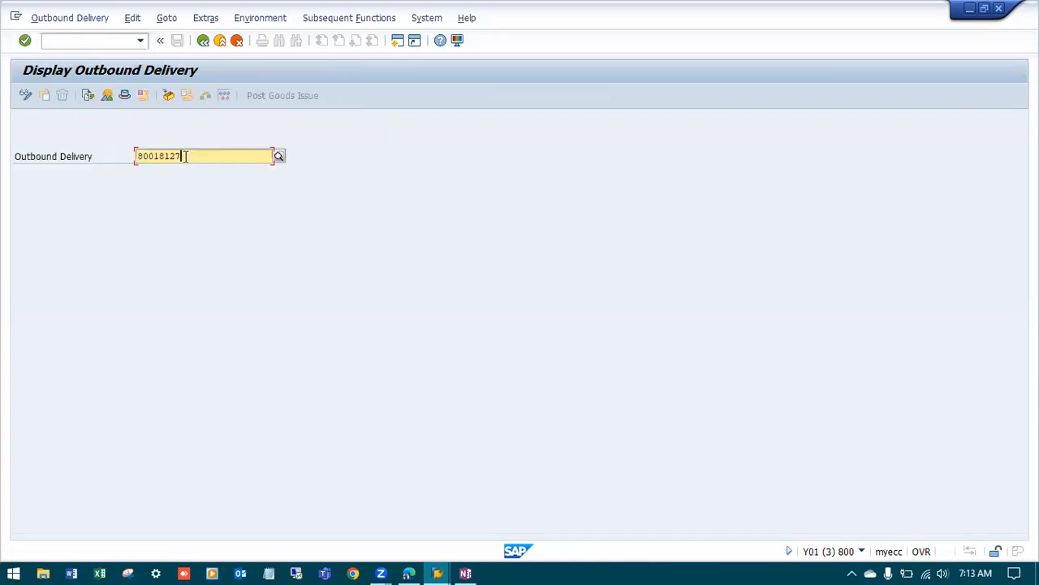
left_click_drag(186, 157, 116, 156)
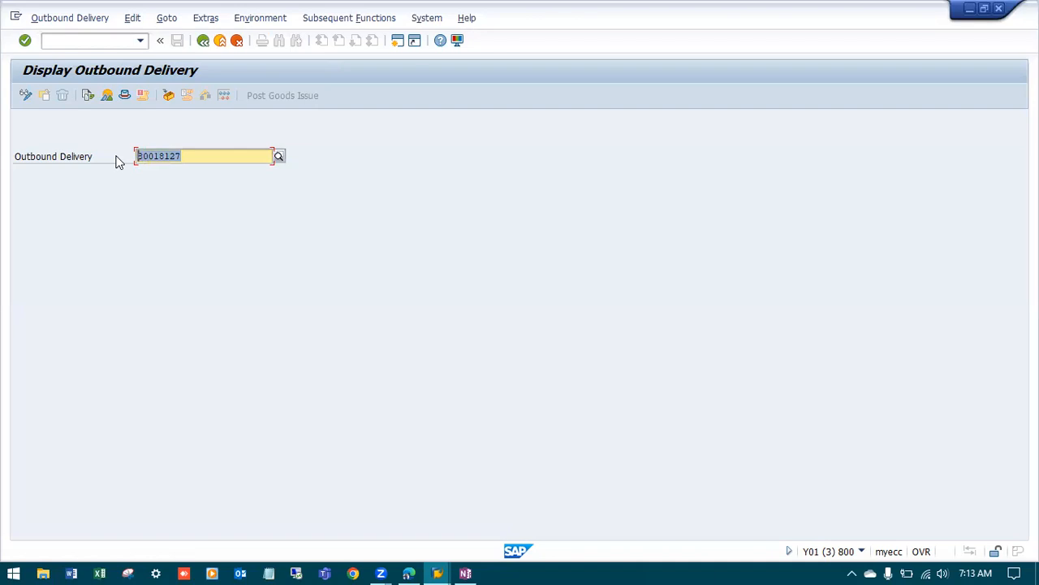
key("ctrl+c")
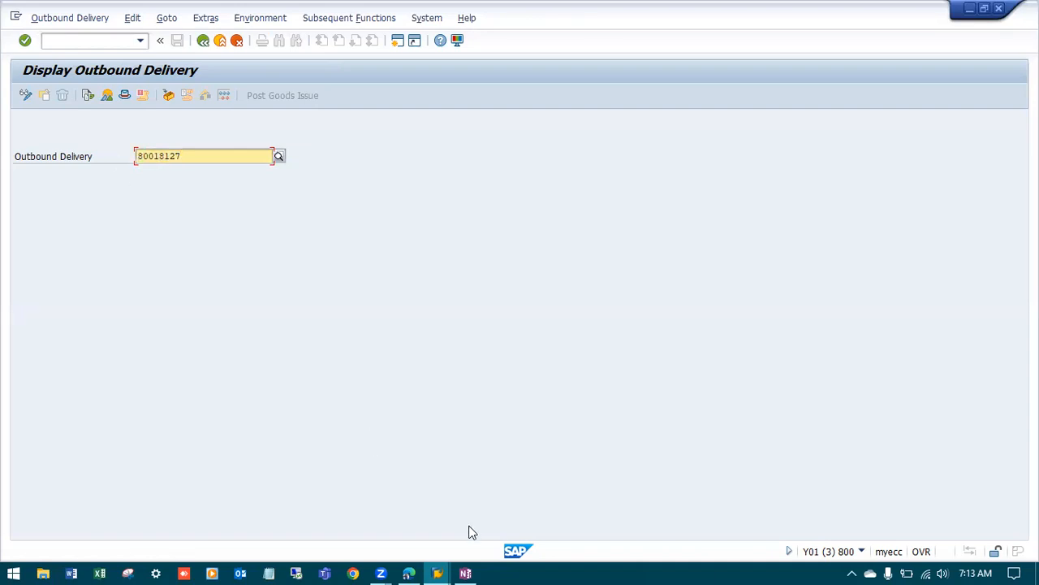
Check the billing steps in the OneNote notes, return to the Display Outbound Delivery window in SAP, and start transaction VF01
left_click(466, 573)
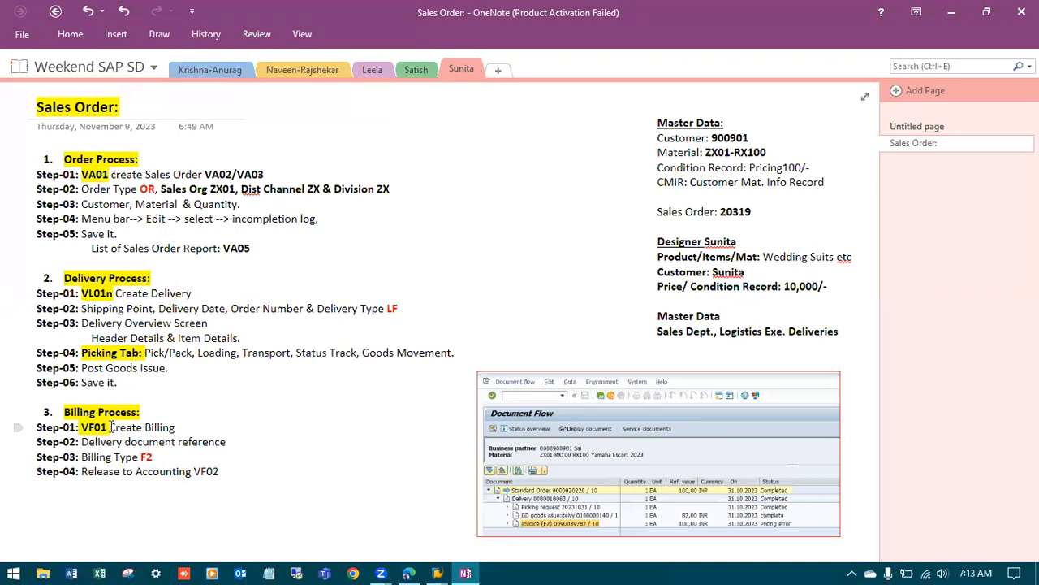
mouse_move(438, 573)
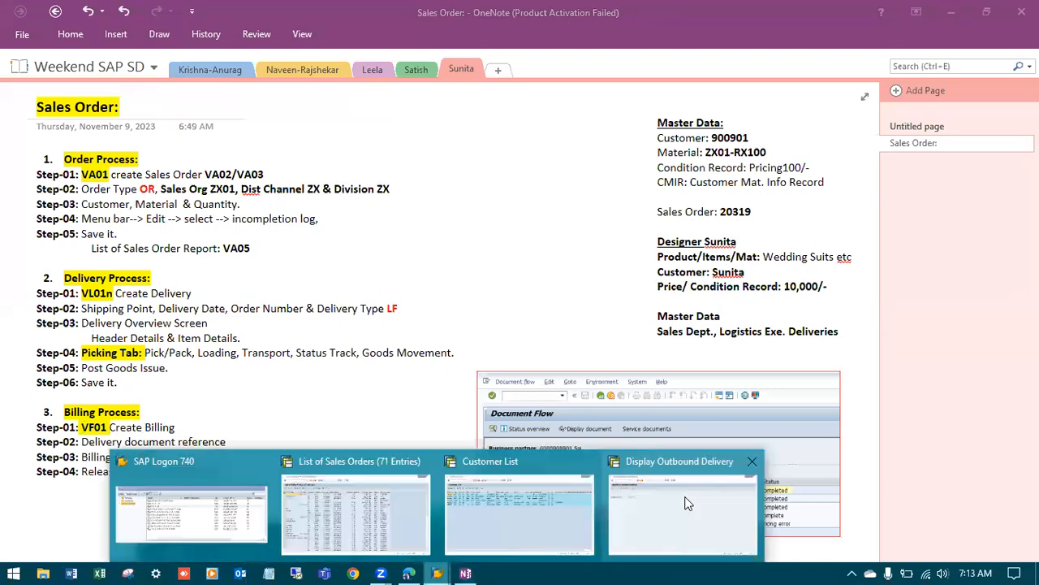
left_click(605, 504)
left_click(102, 46)
type("/nVF")
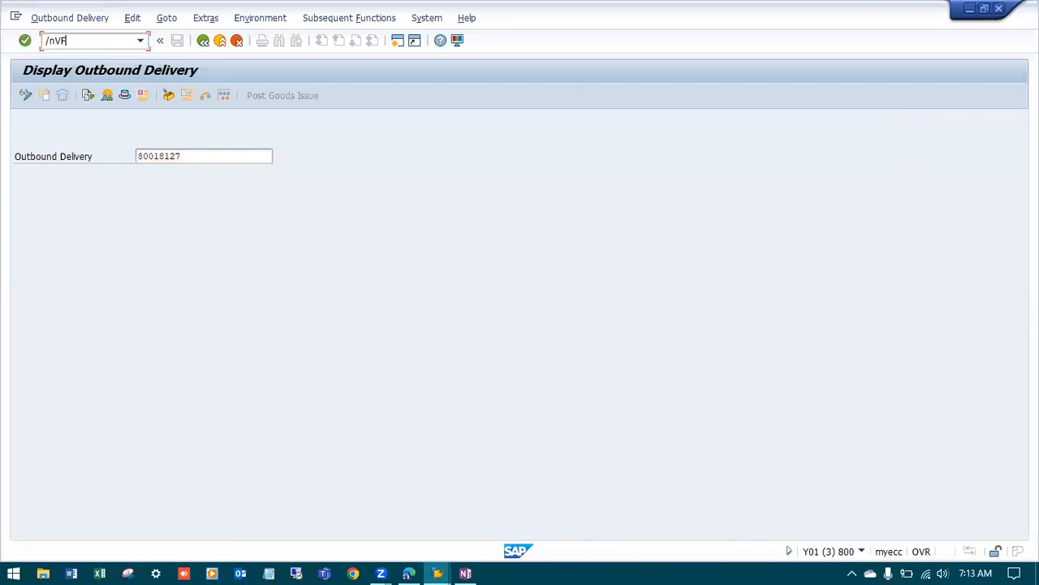
type("01")
key("Return")
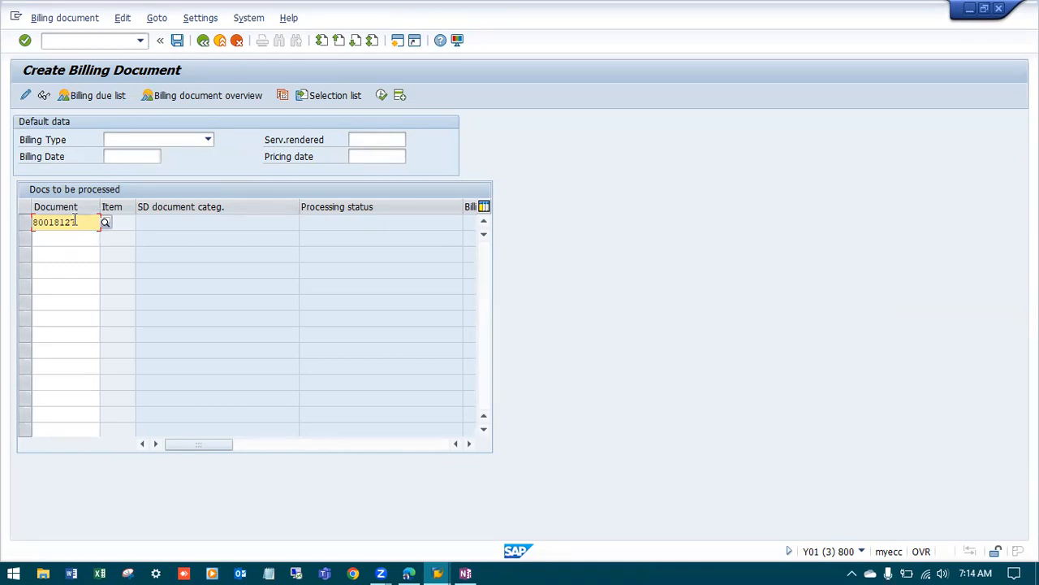
Create and save the F2 invoice for the copied delivery number, and view the details of the save message
key("Return")
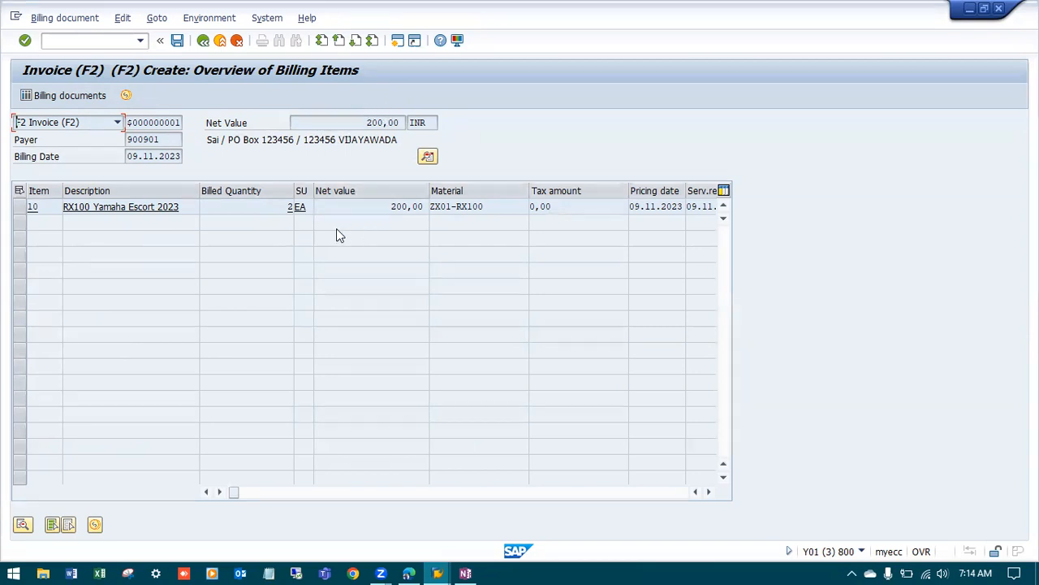
left_click(177, 40)
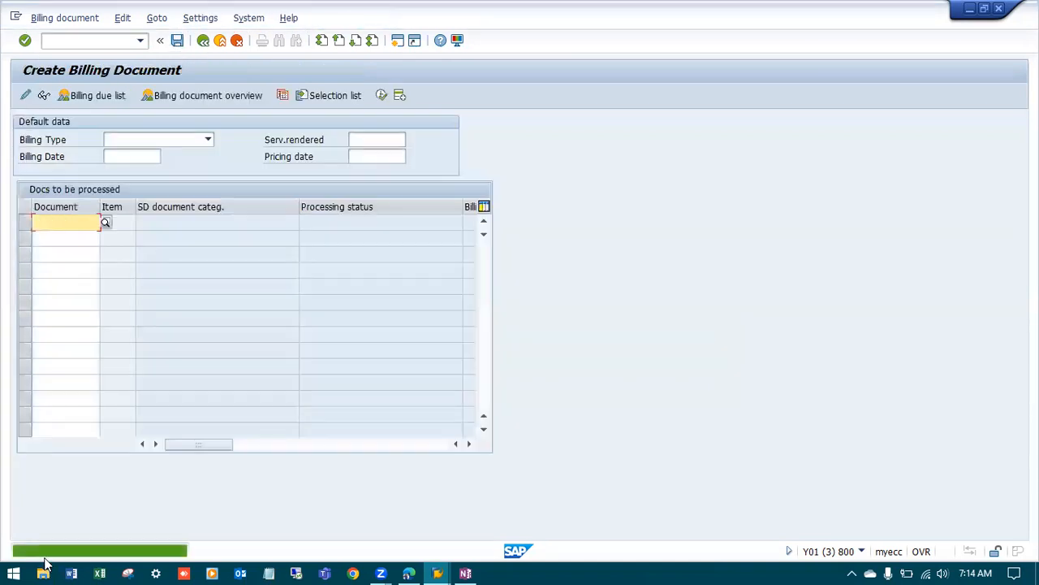
double_click(82, 552)
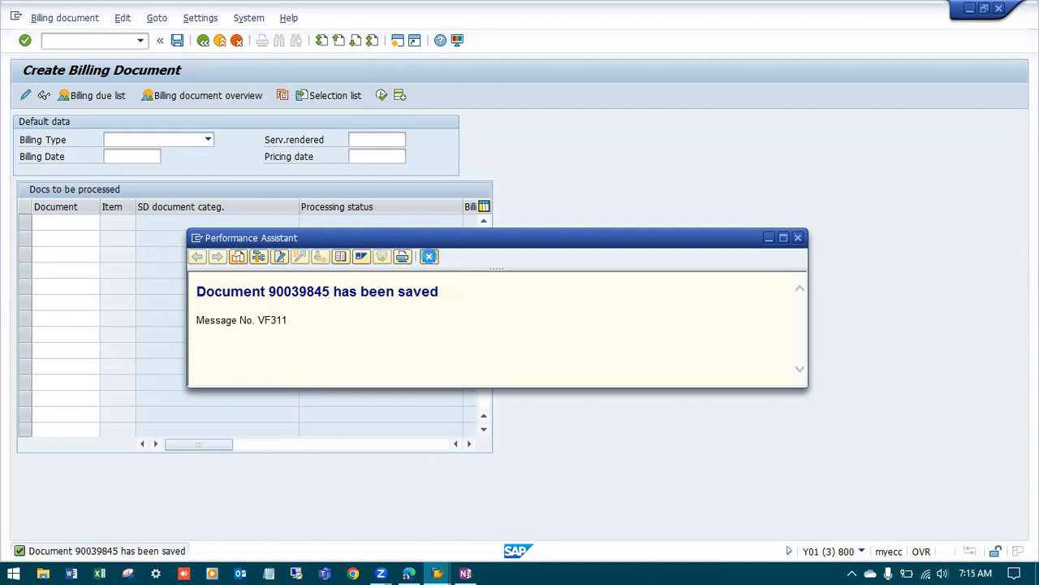
left_click(429, 257)
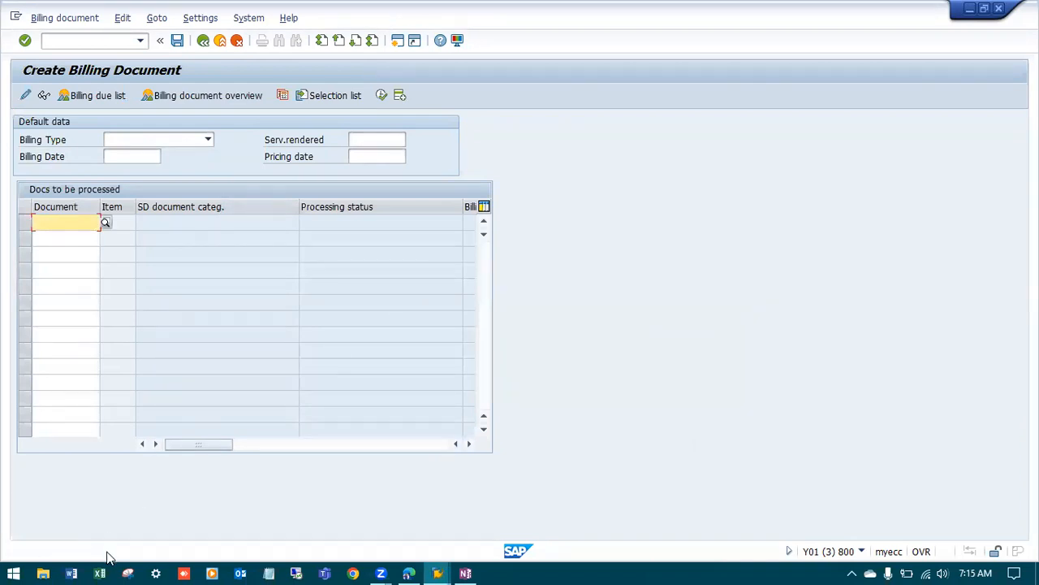
Switch to OneNote to highlight VF02 in the Release to Accounting step, return to SAP, and start transaction VF02
left_click(466, 570)
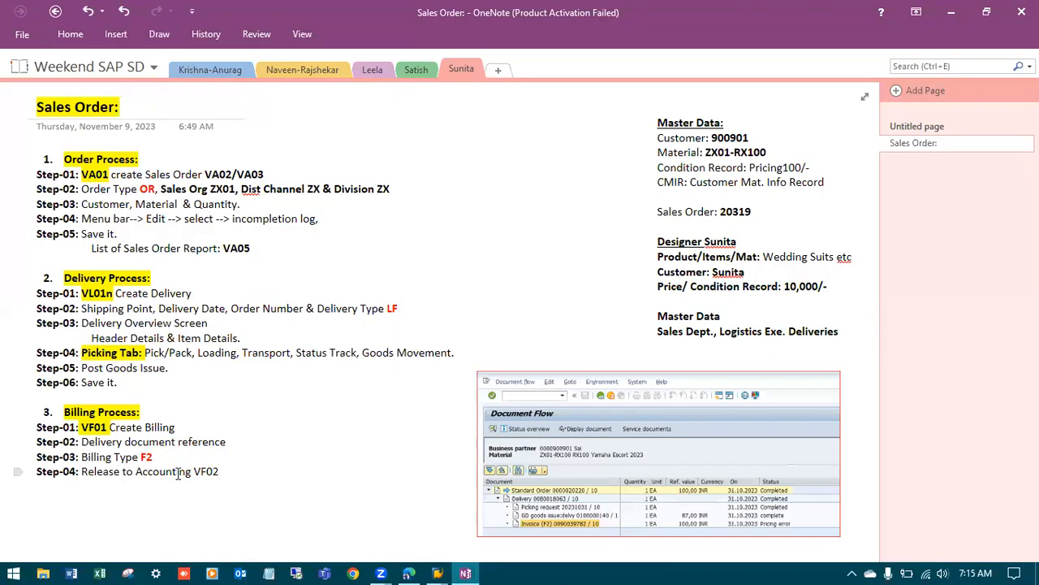
left_click_drag(193, 471, 226, 471)
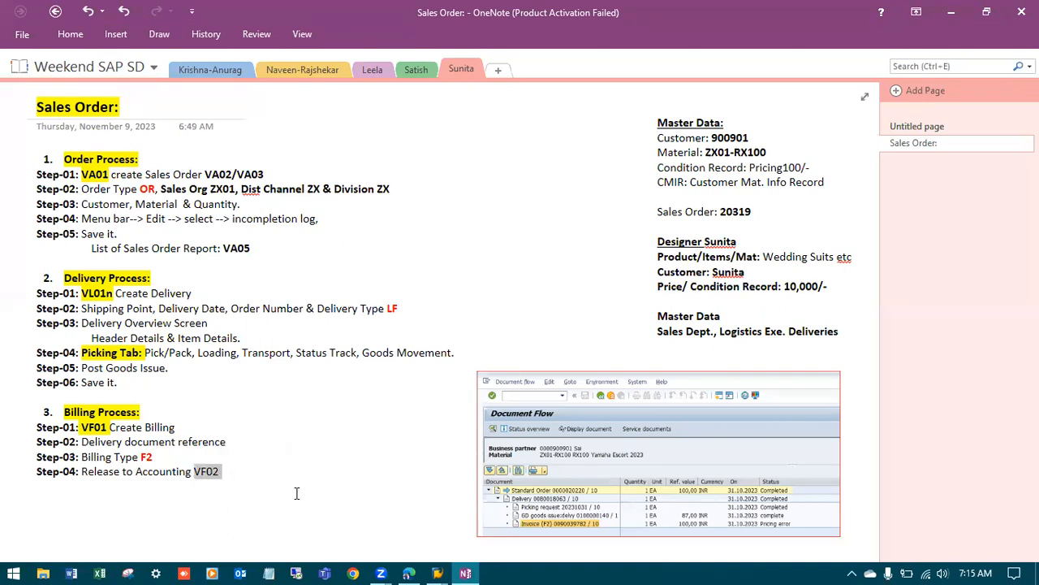
left_click(437, 573)
left_click(690, 499)
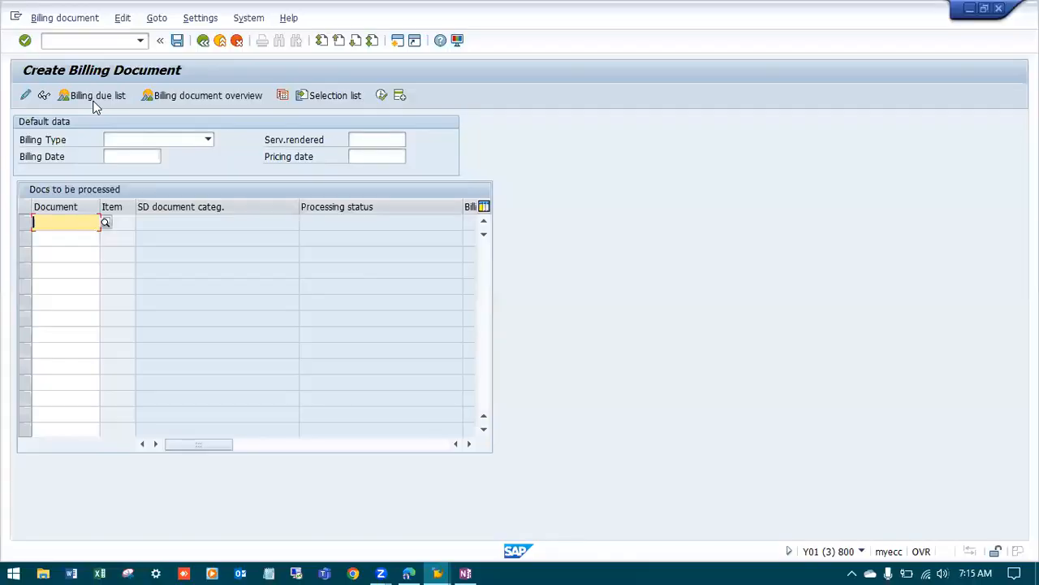
left_click(98, 43)
type("/")
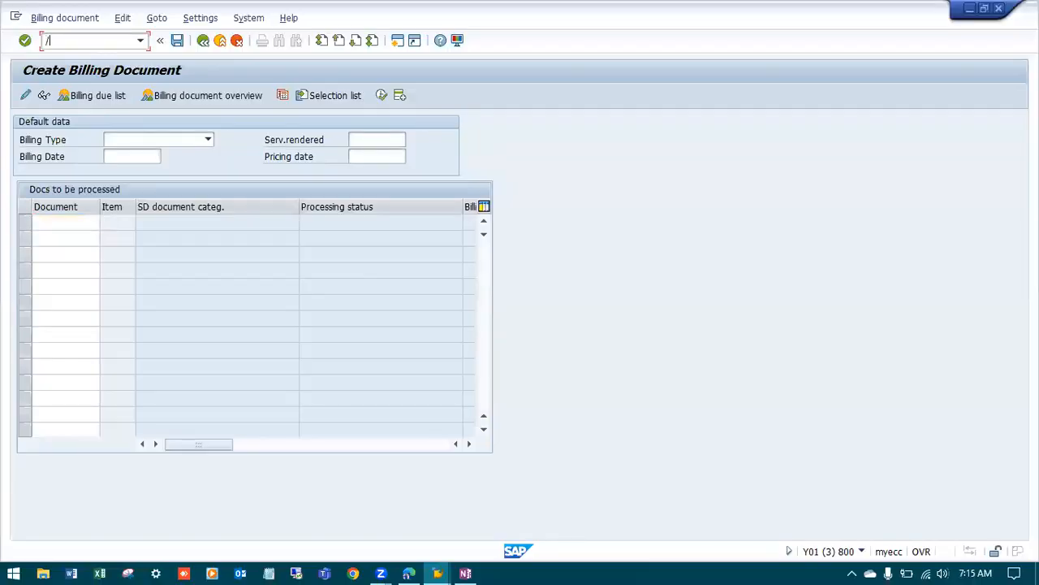
type("nvf02")
key("Return")
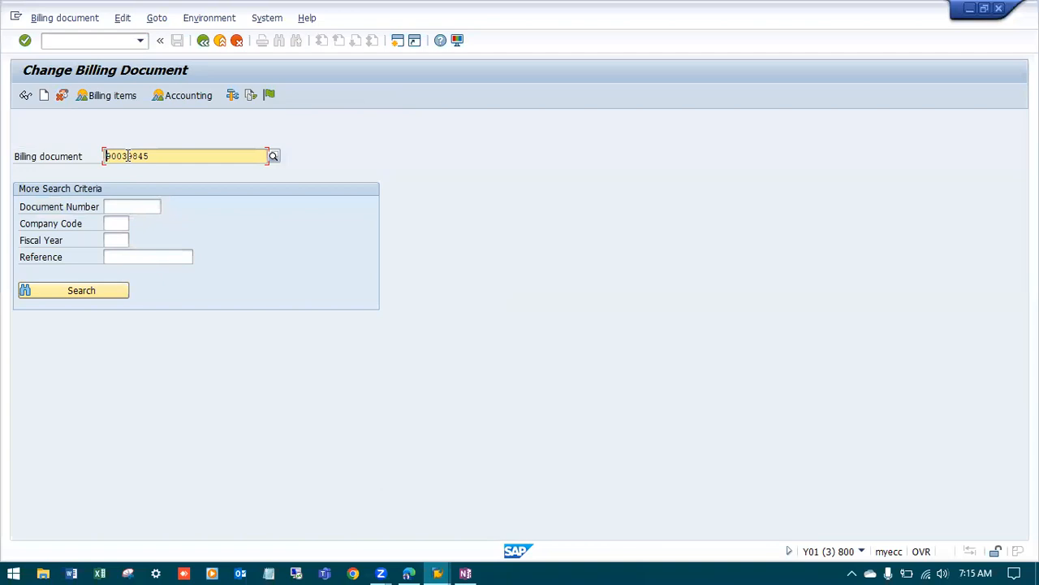
Review the new invoice's billing items, return to the initial screen, and try to release the document to accounting, viewing the message details
key("Return")
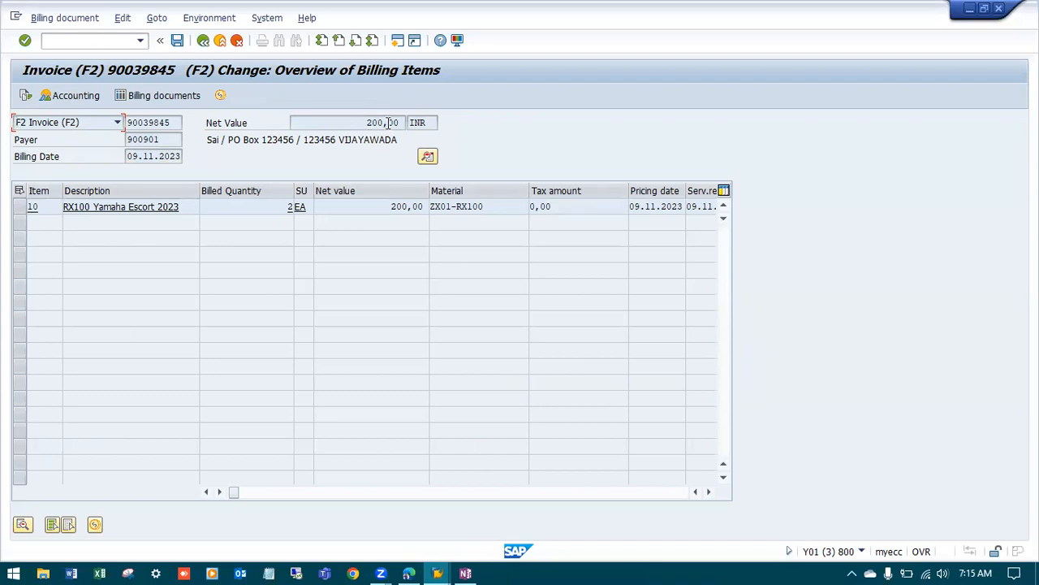
left_click(205, 43)
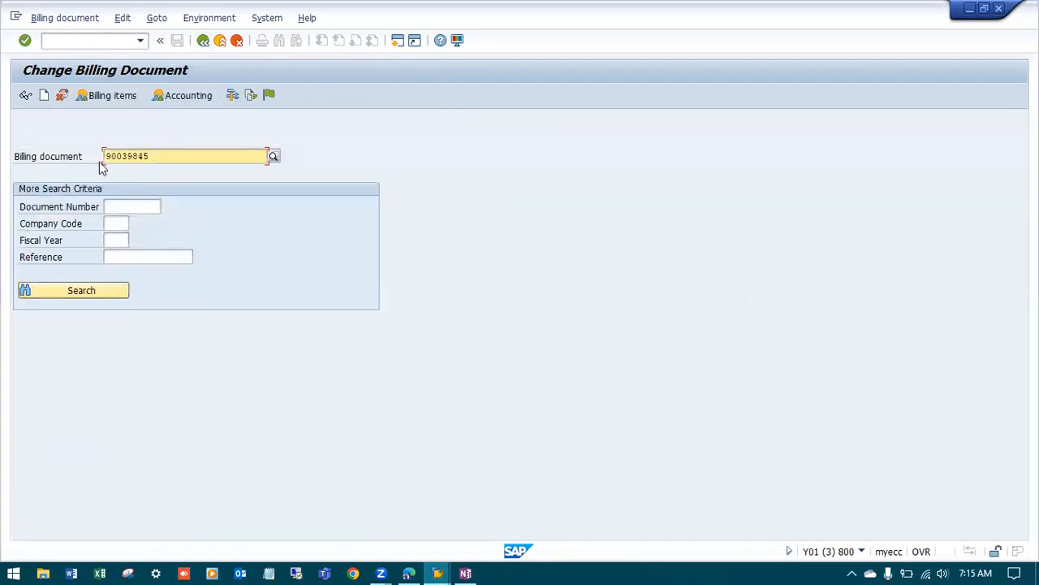
left_click(270, 96)
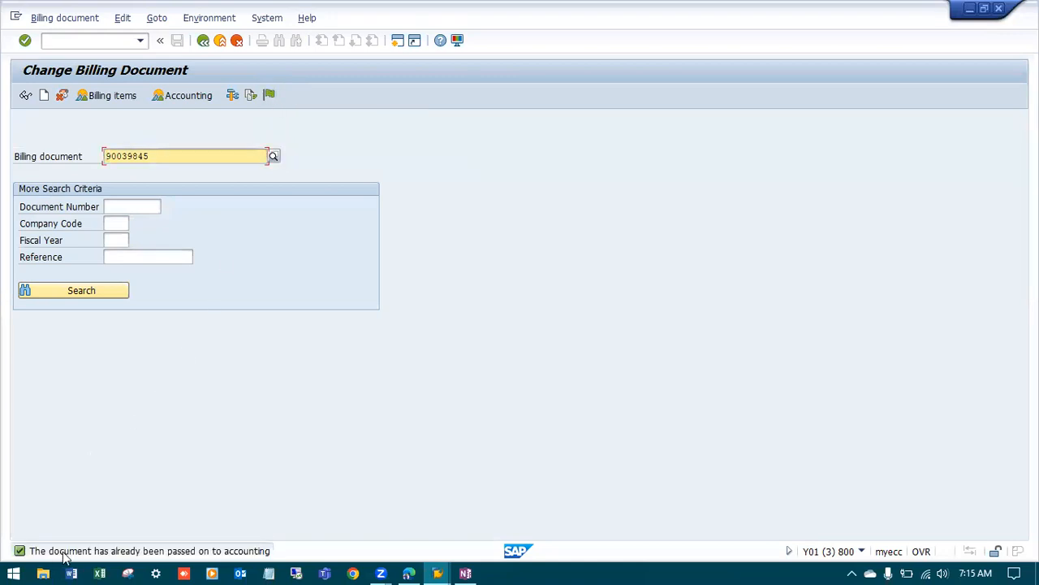
double_click(70, 555)
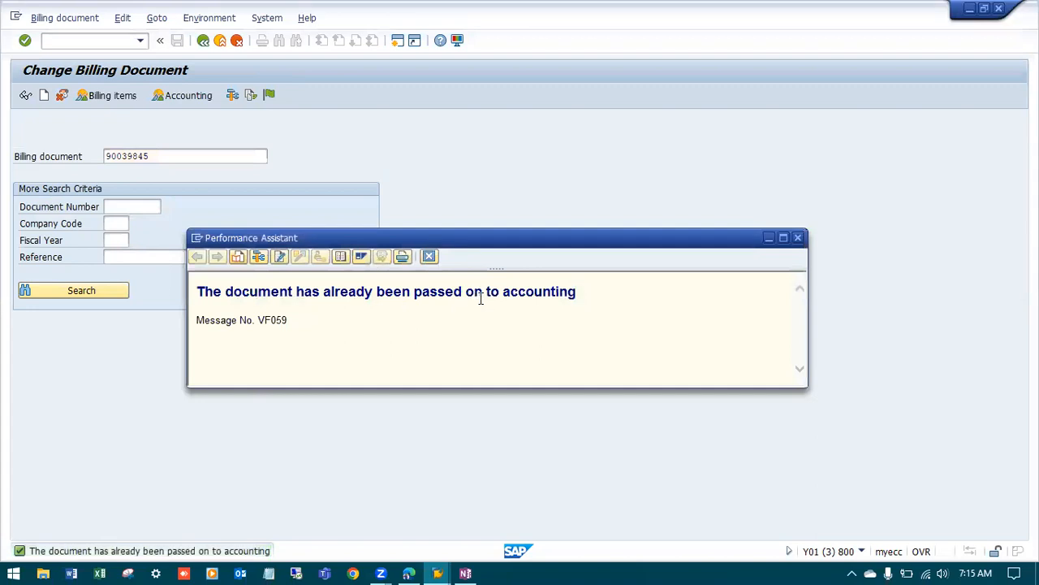
left_click(428, 256)
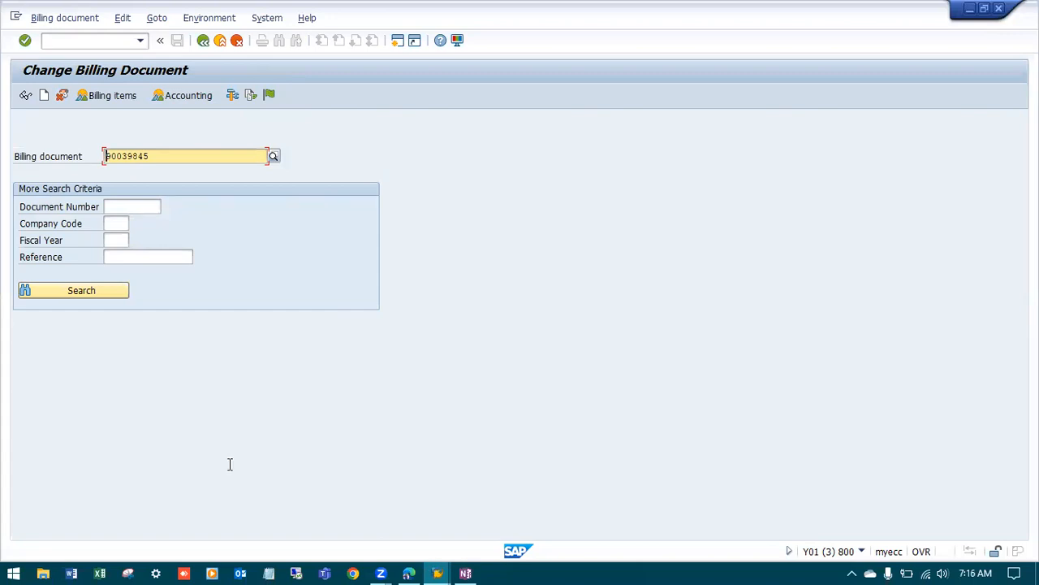
Switch to the OneNote notes and highlight the whole Billing Process section to review its steps
key("alt+Tab")
left_click_drag(220, 471, 17, 412)
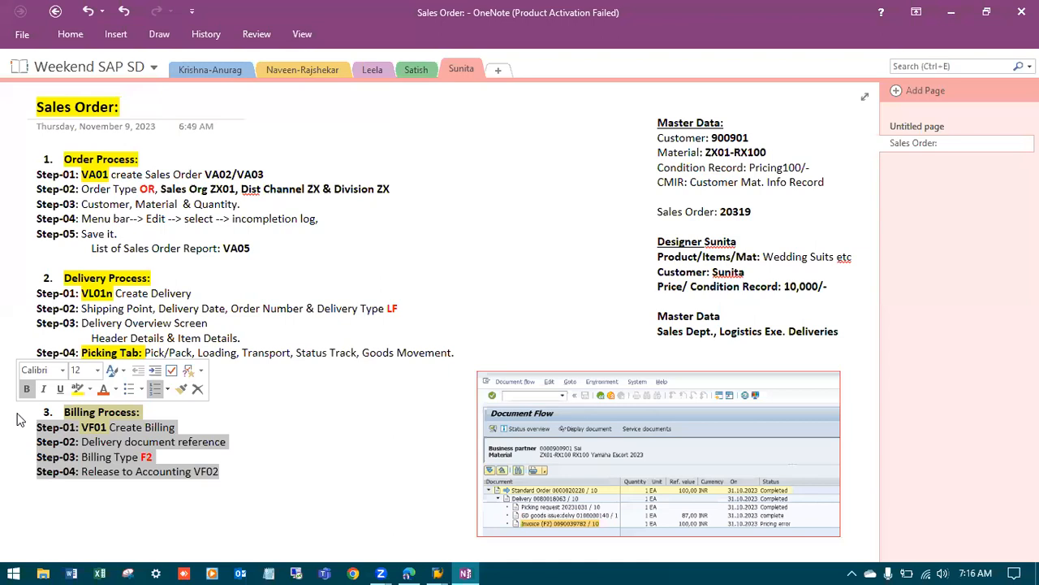
left_click(269, 441)
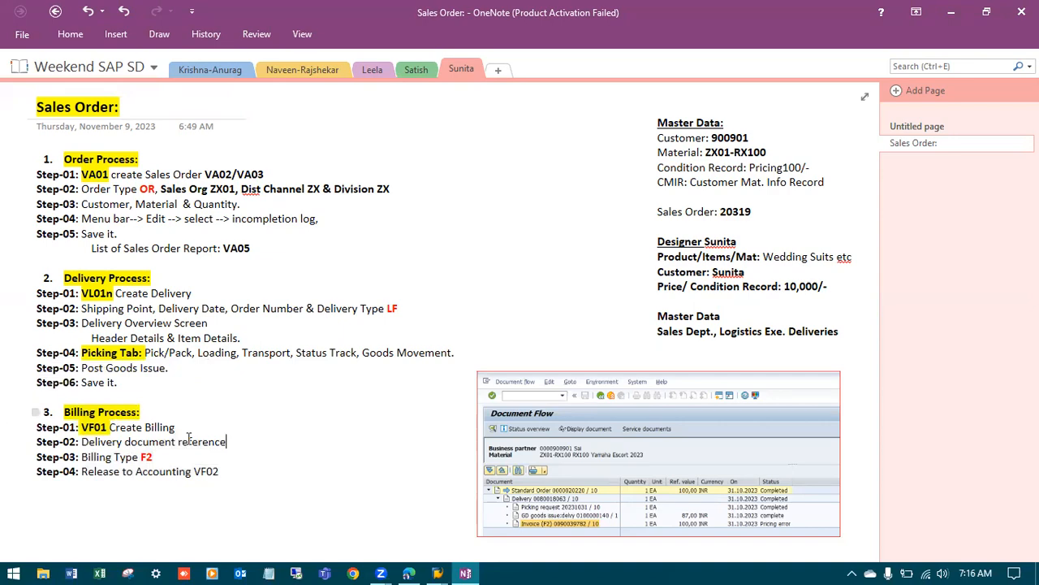
Switch back to SAP and start transaction VA05 for the list of sales orders
left_click(437, 572)
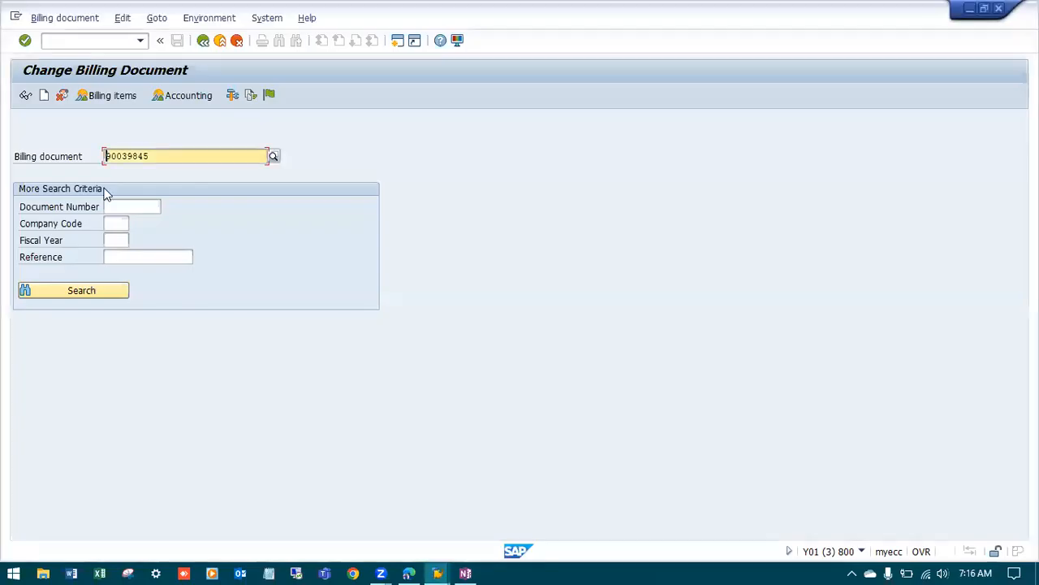
type("/")
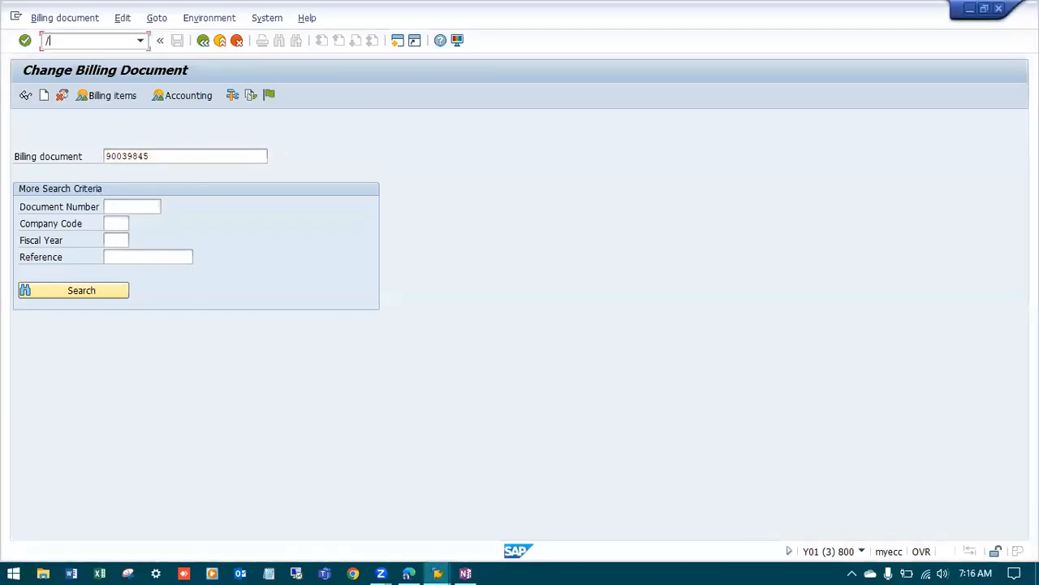
type("nVA05")
key("Return")
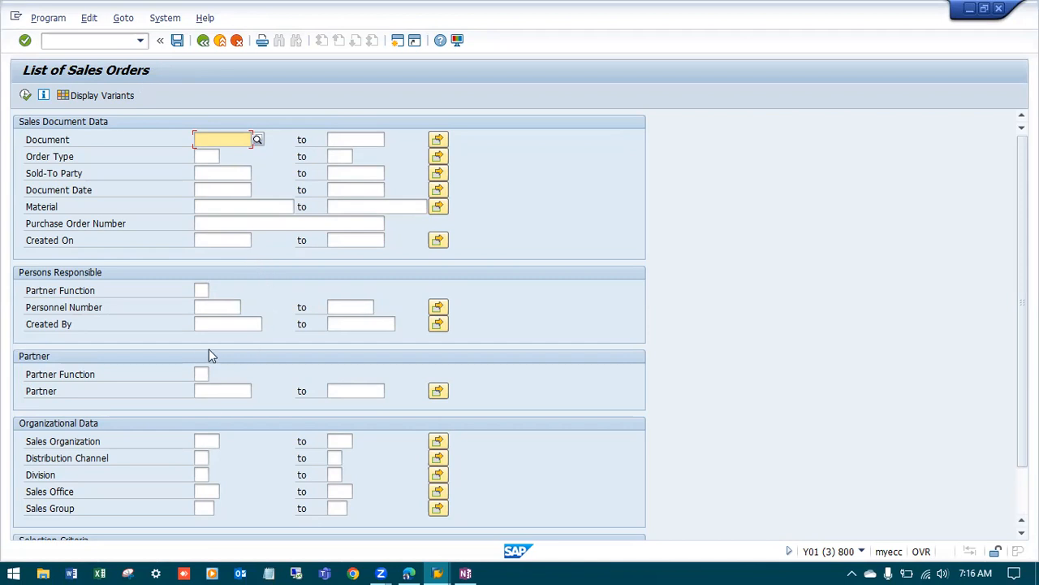
List the sales orders of sales organization ZX01 created on 09.11.2023
left_click(207, 440)
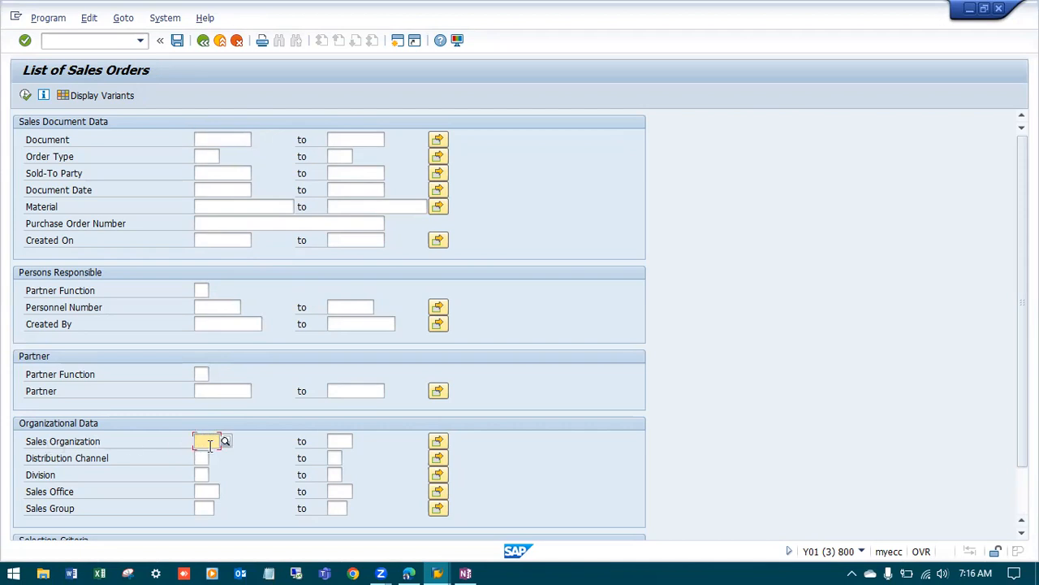
left_click(207, 440)
left_click(209, 456)
left_click(234, 241)
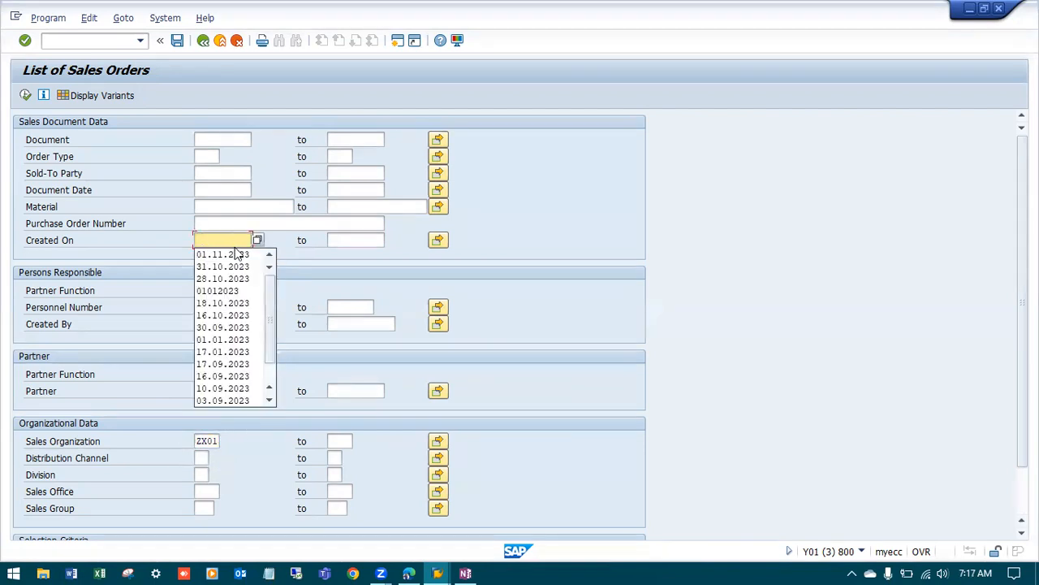
left_click(241, 255)
left_click(260, 241)
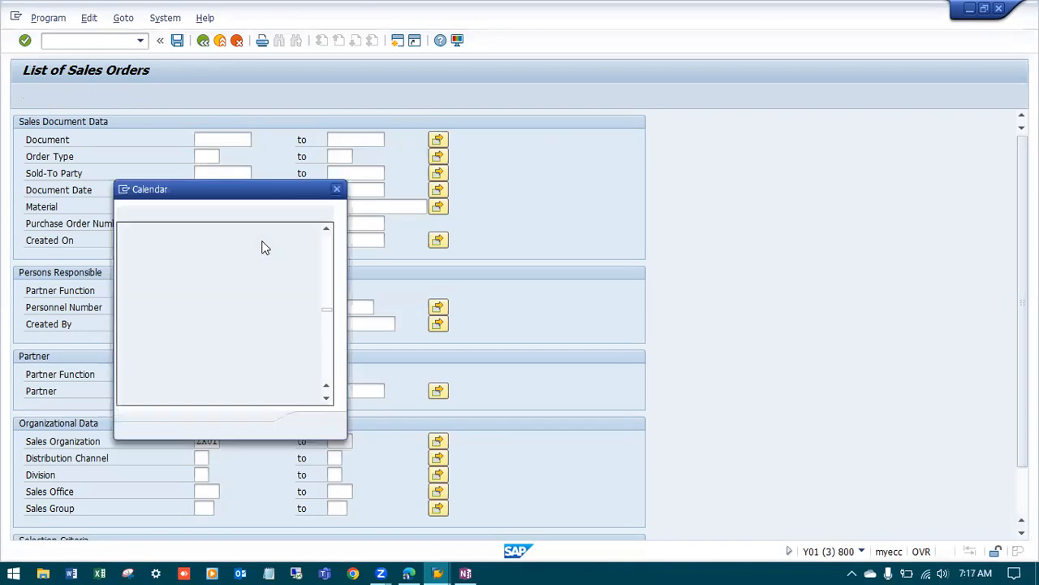
double_click(239, 330)
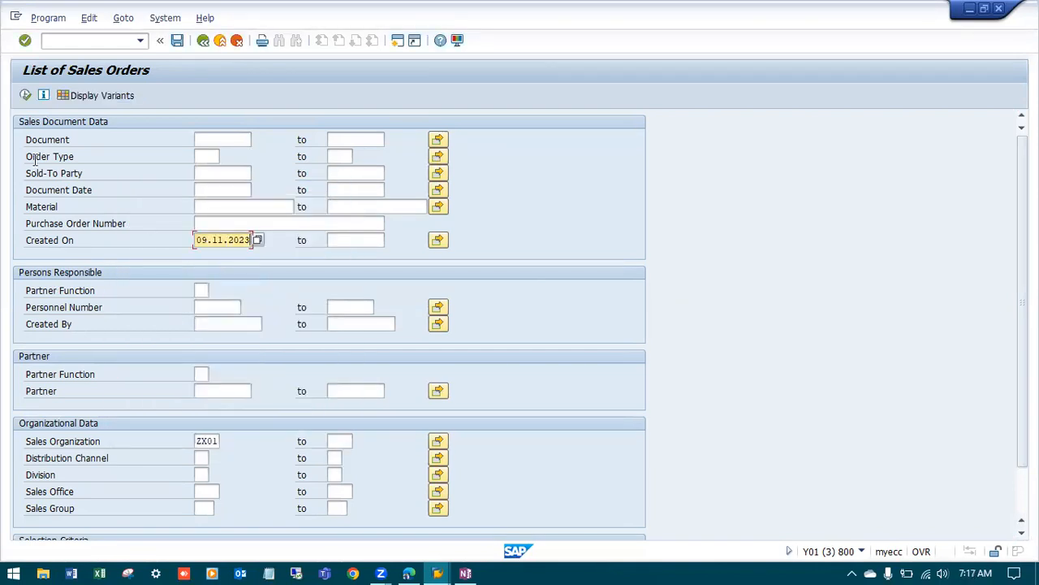
left_click(25, 95)
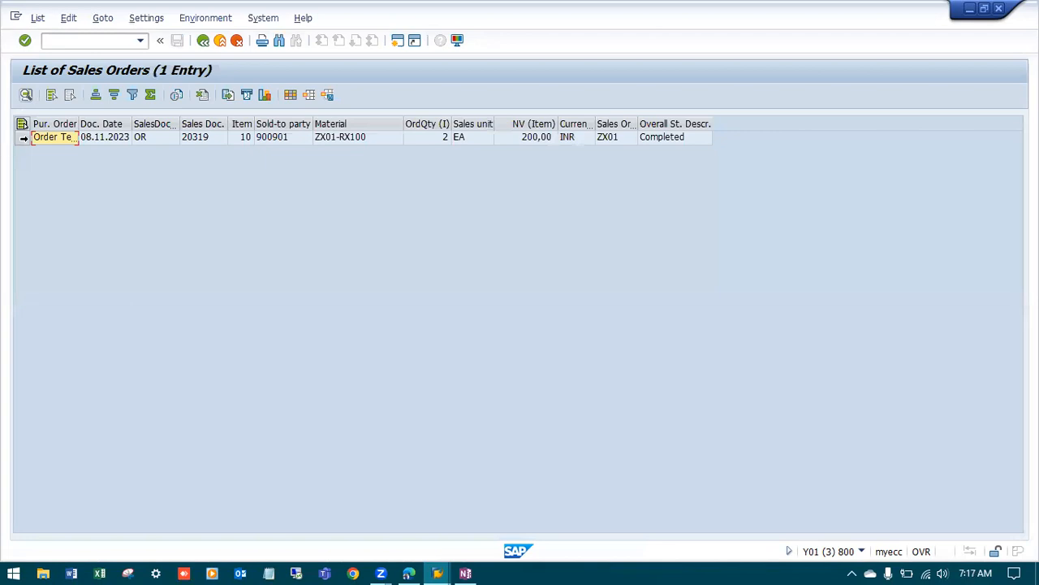
Fit the purchase order column to its contents, check the listed order's sales document number, and return to the selection screen
left_click(22, 137)
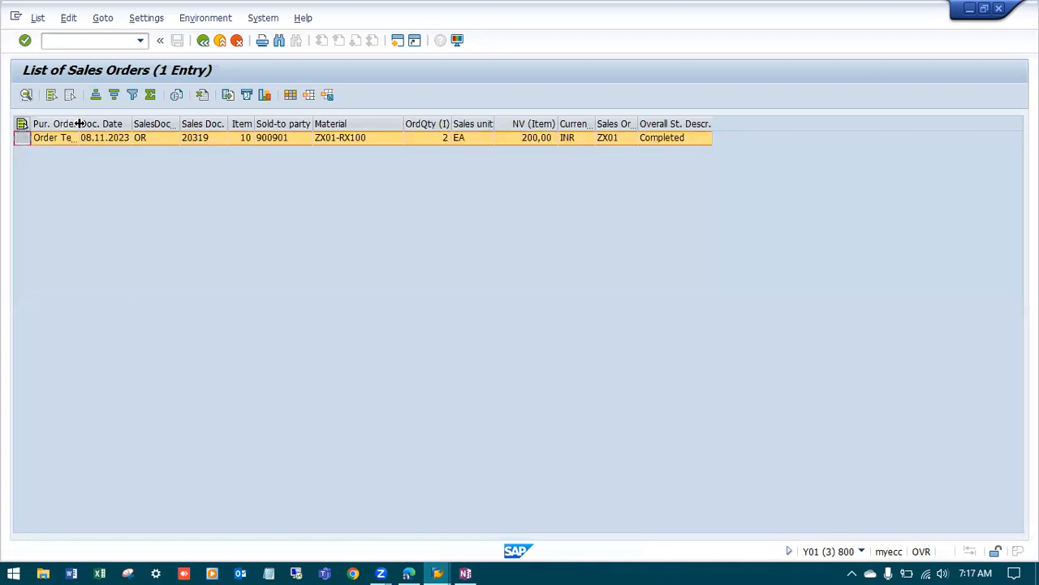
double_click(79, 123)
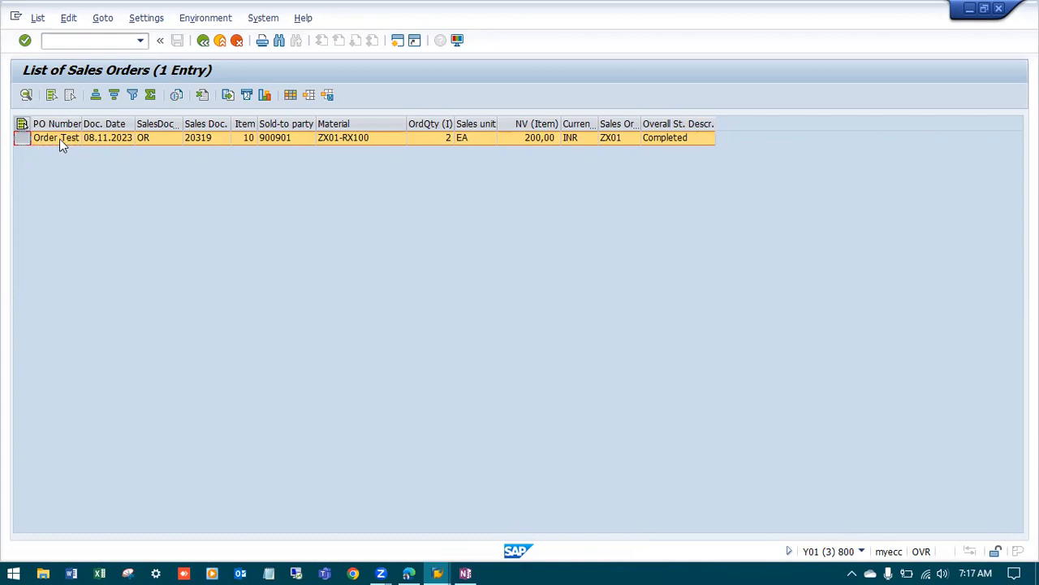
left_click(220, 141)
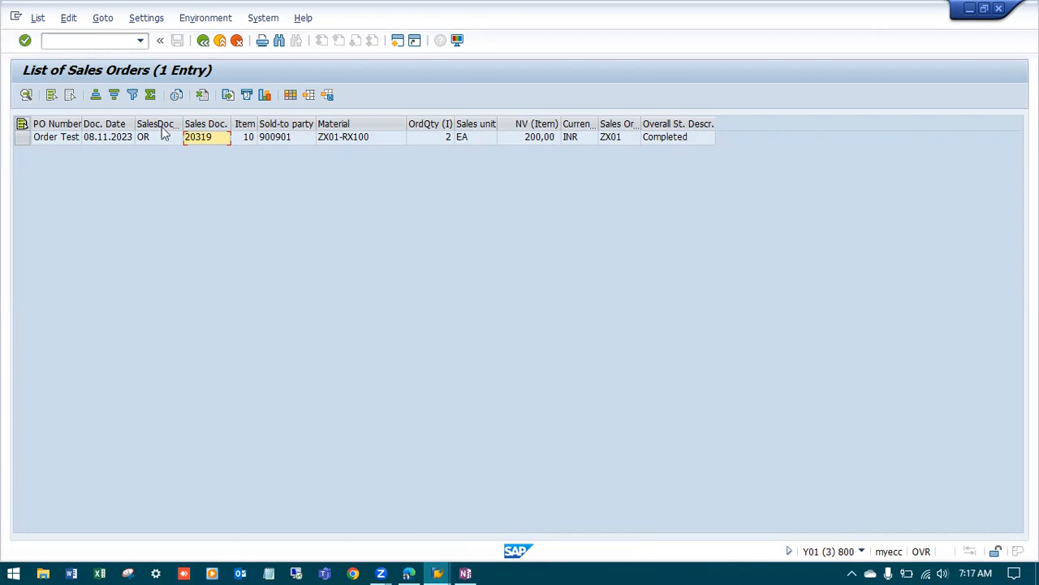
left_click(205, 45)
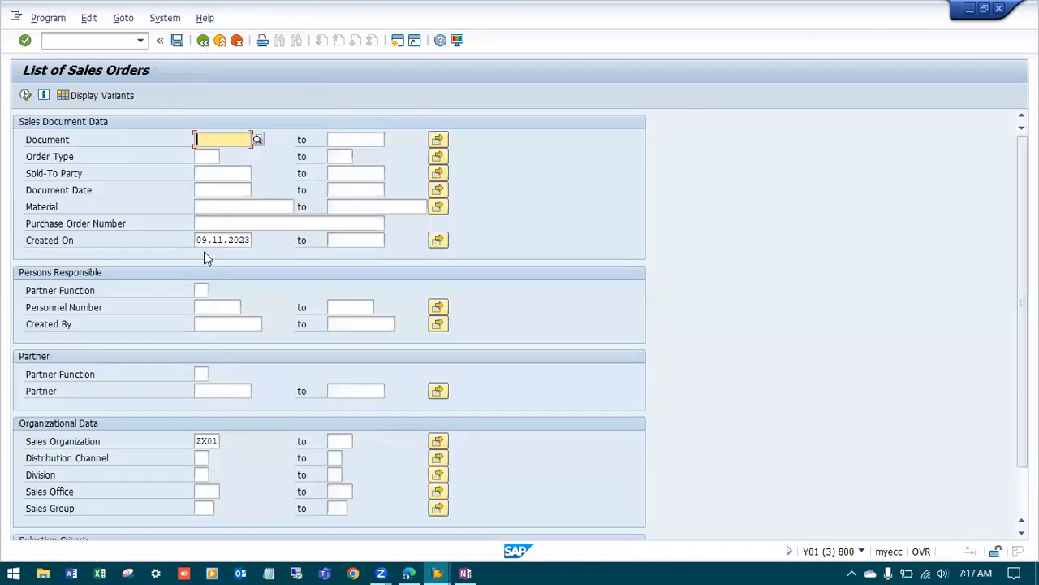
Set the creation date range to 01.11.2023 to 09.11.2023 and run the sales order list
left_click(251, 238)
left_click(257, 240)
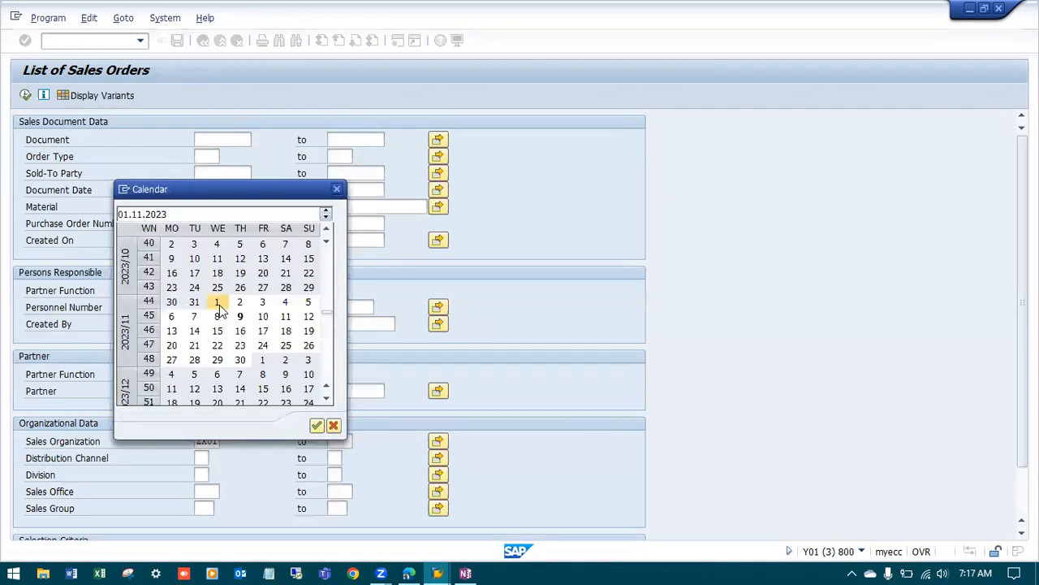
double_click(217, 301)
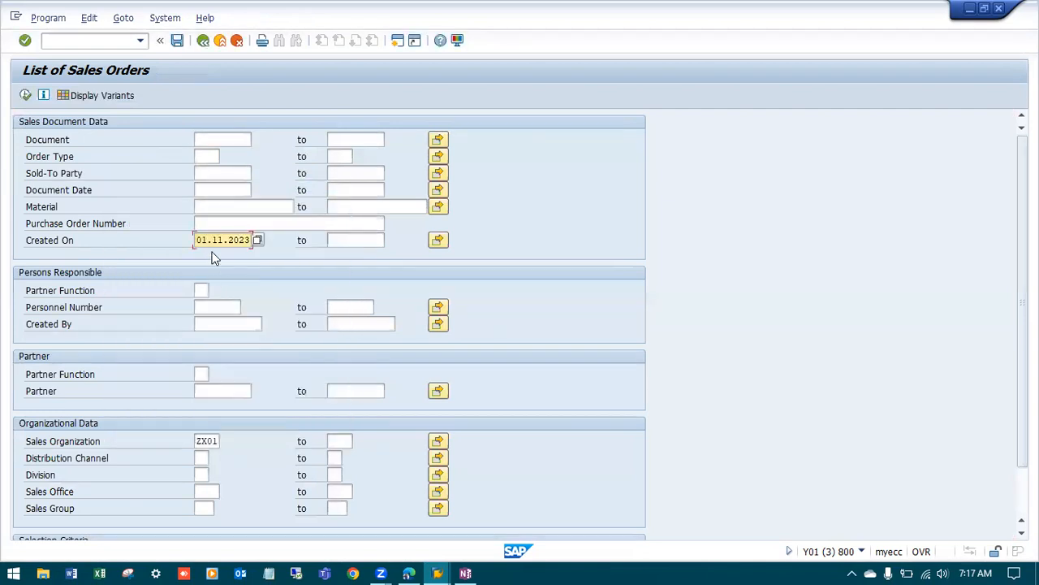
left_click(348, 240)
left_click(391, 241)
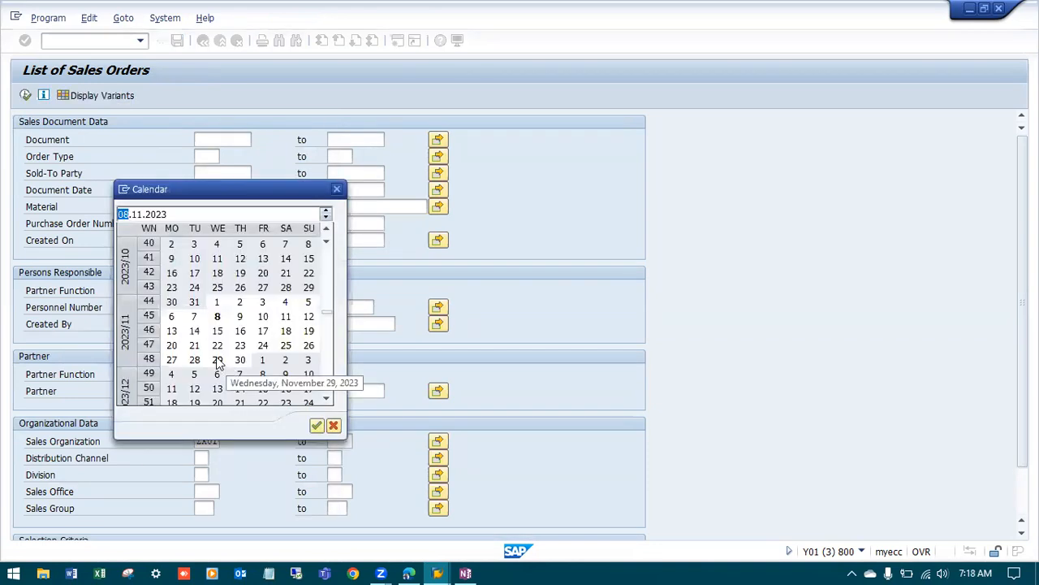
double_click(240, 315)
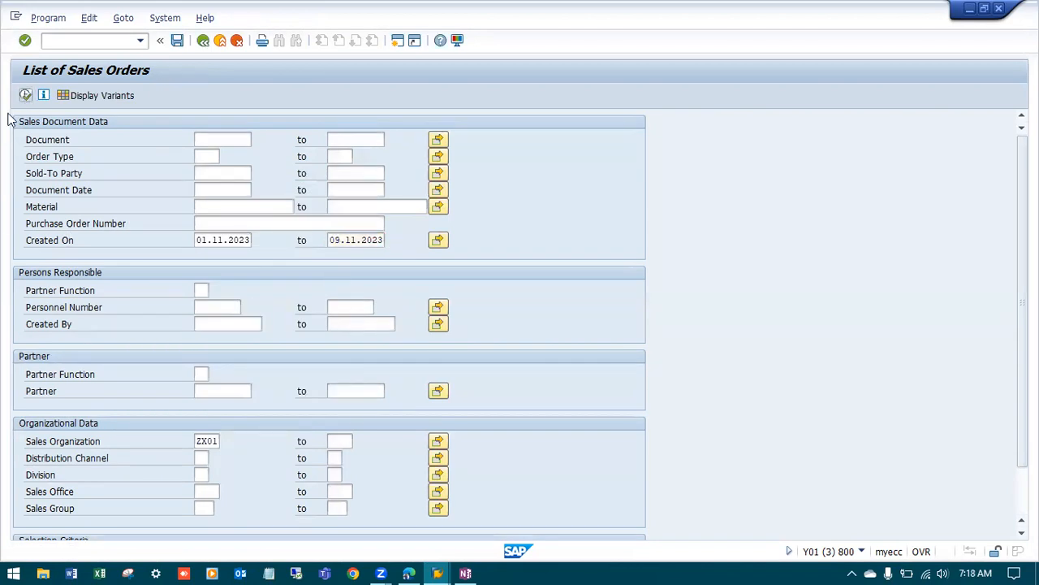
left_click(26, 95)
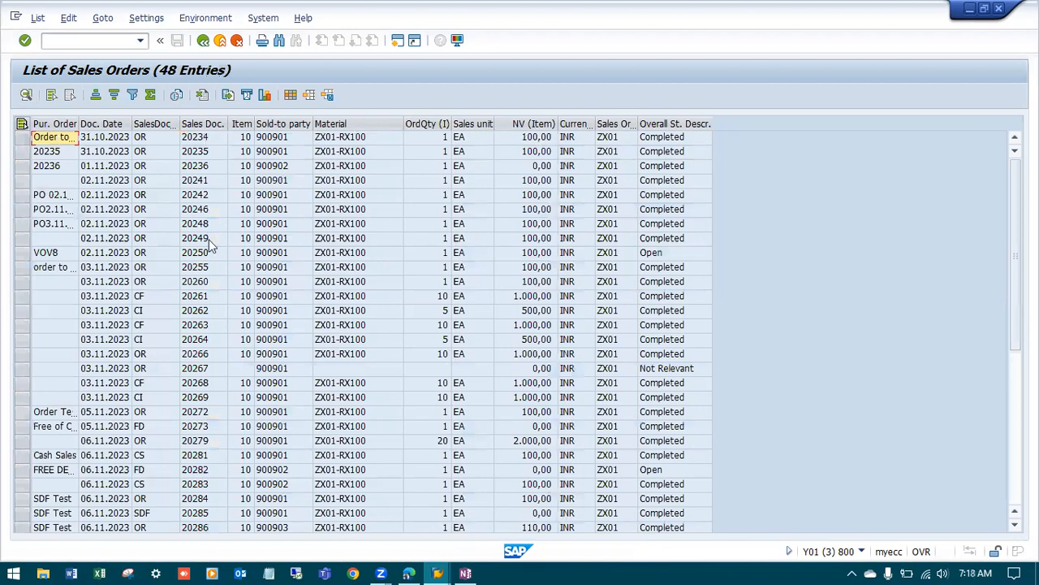
Fit the purchase order column to its contents and total the NV (Item) column for all listed orders
double_click(77, 123)
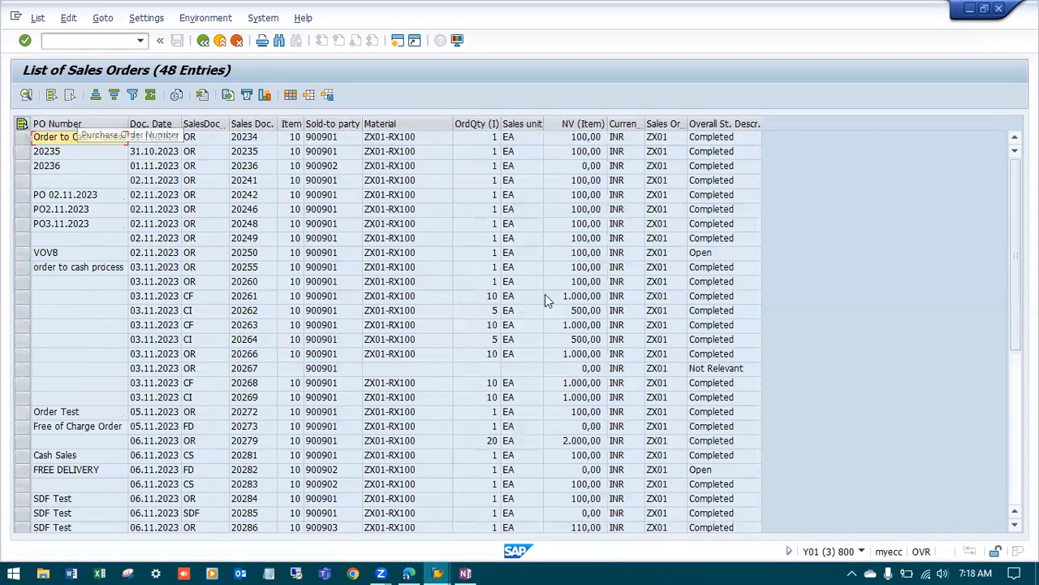
scroll(733, 363, "down", 3)
scroll(699, 389, "down", 5)
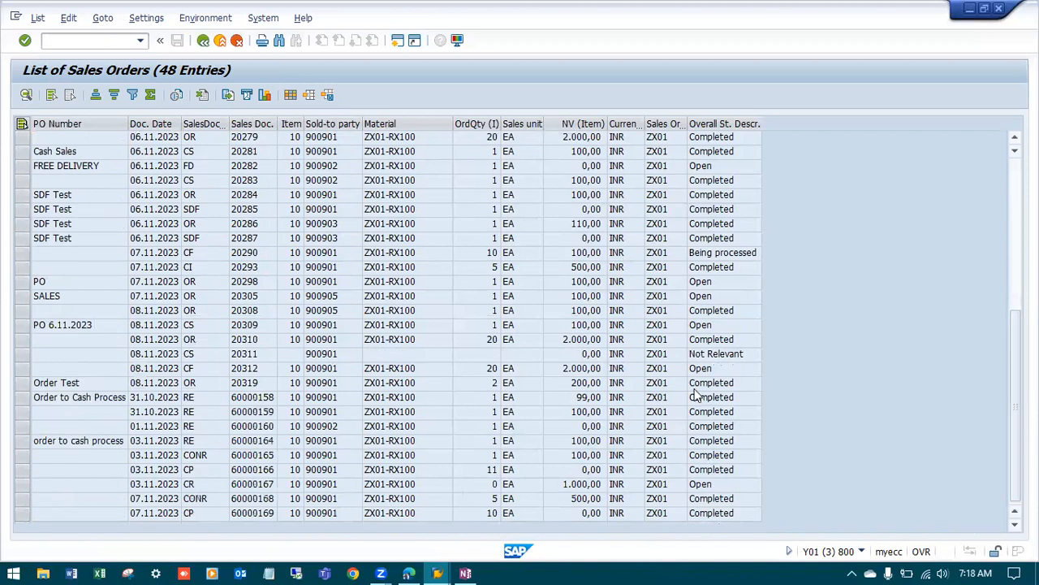
left_click(573, 123)
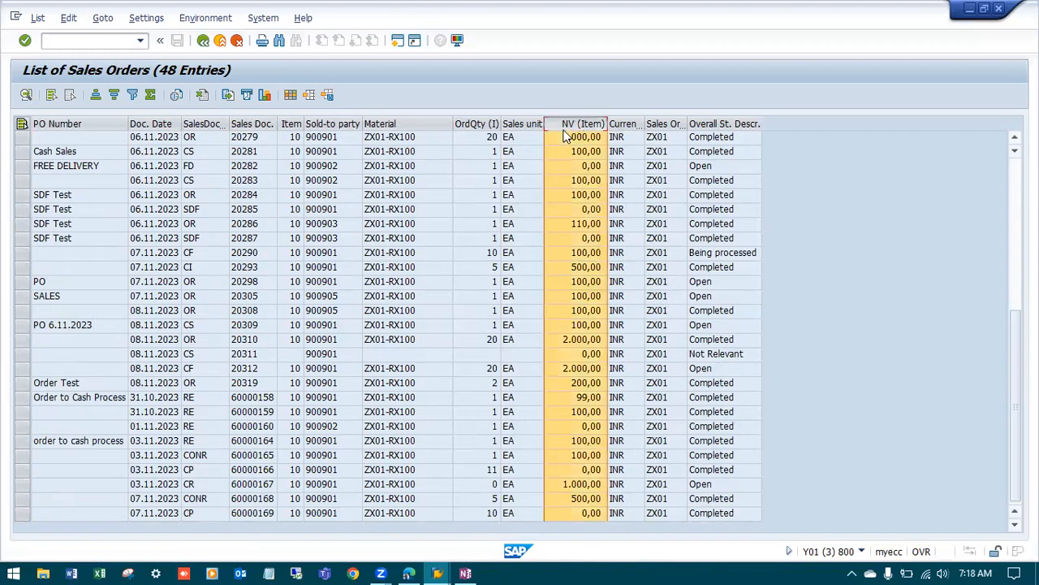
left_click(150, 95)
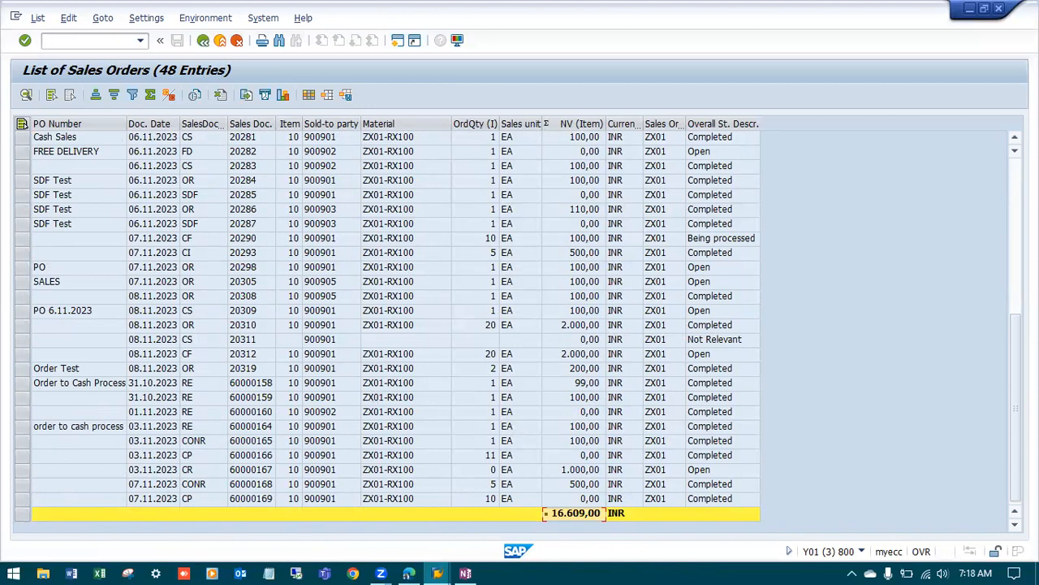
Sort the sales order list by document date in descending order
left_click_drag(1015, 421, 1015, 264)
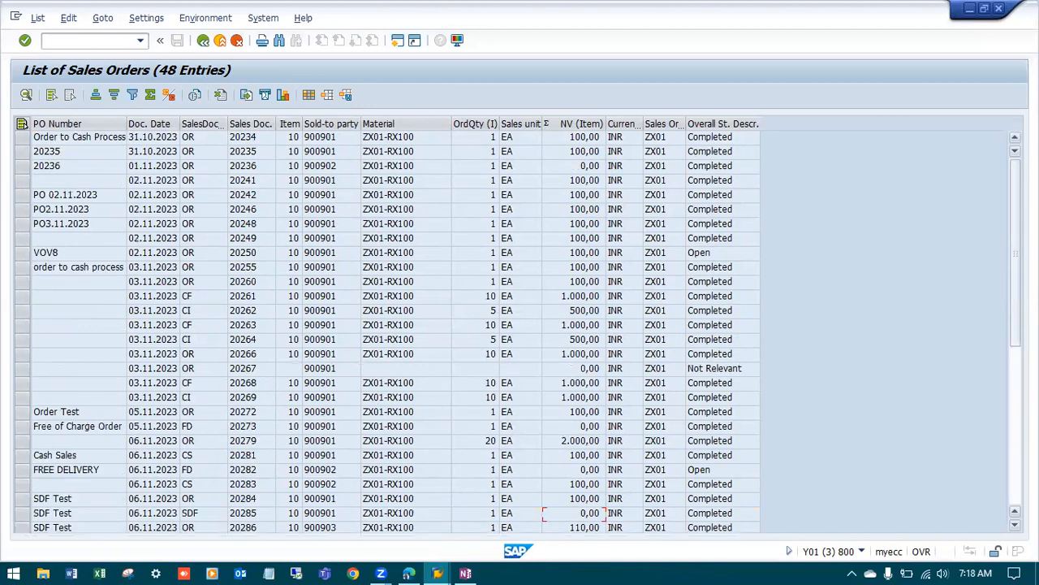
left_click(161, 124)
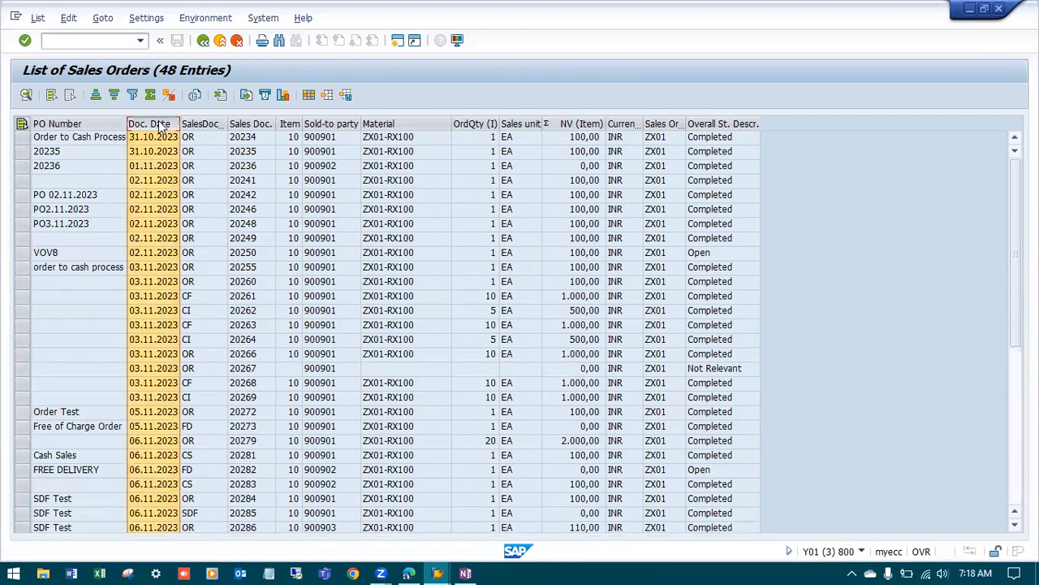
left_click(113, 96)
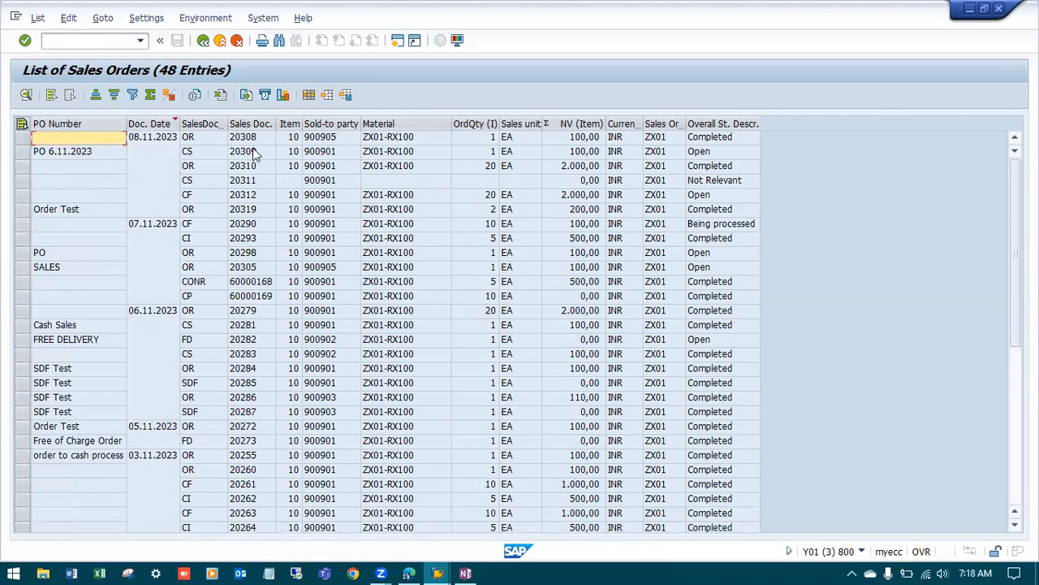
Open the Order Test sales order dated 08.11.2023 from the list and display its document flow
left_click(22, 209)
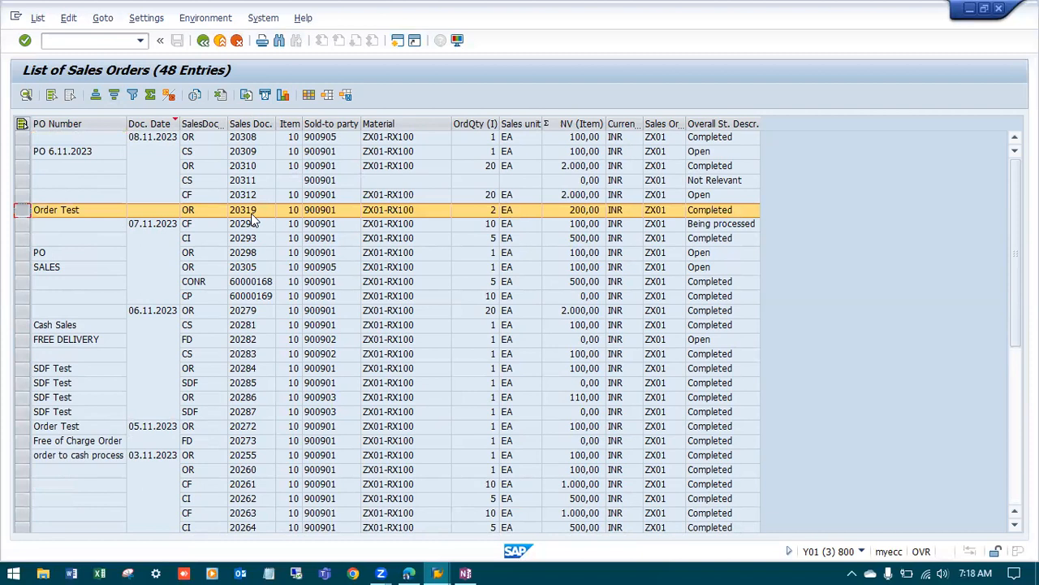
double_click(251, 212)
left_click(362, 426)
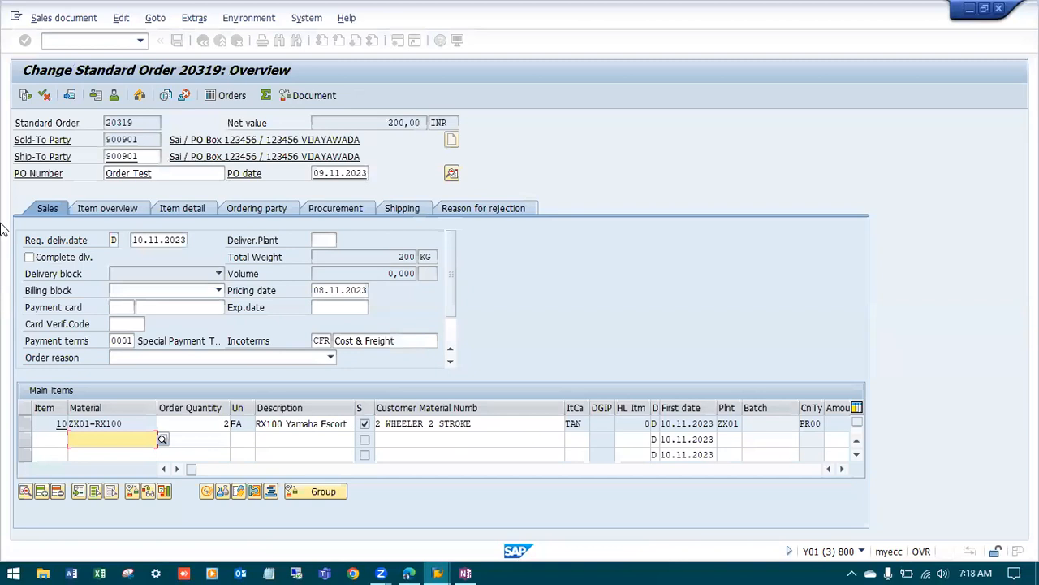
left_click(25, 95)
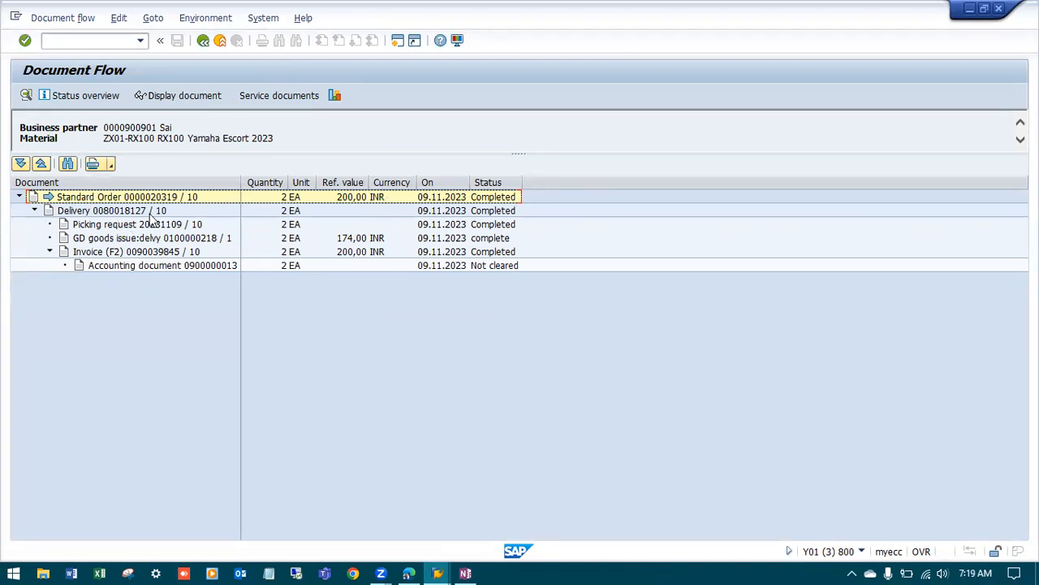
Collapse and re-expand the delivery in the document flow, and examine its picking request and goods issue entries
left_click(34, 211)
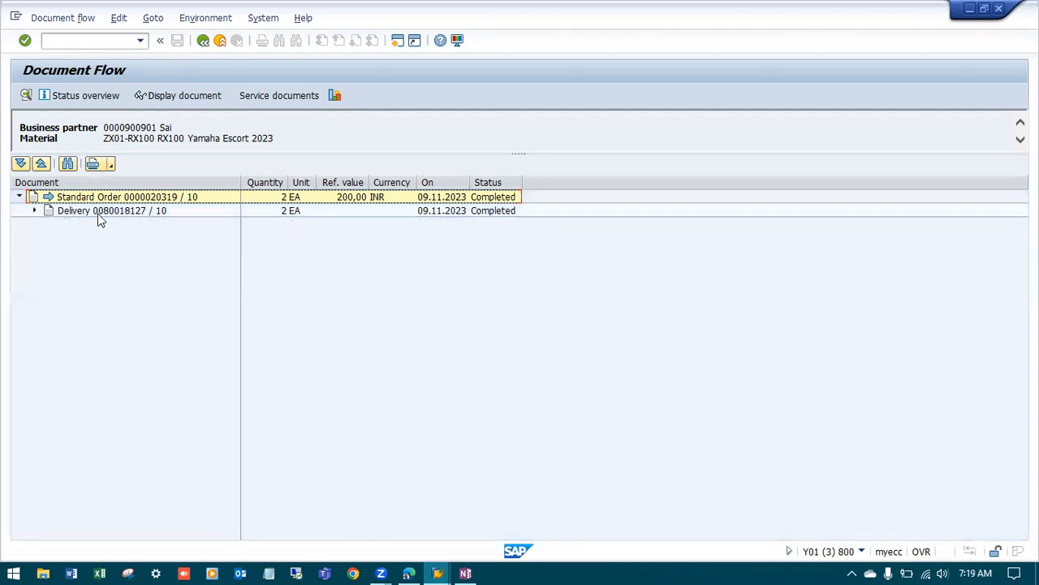
left_click(34, 211)
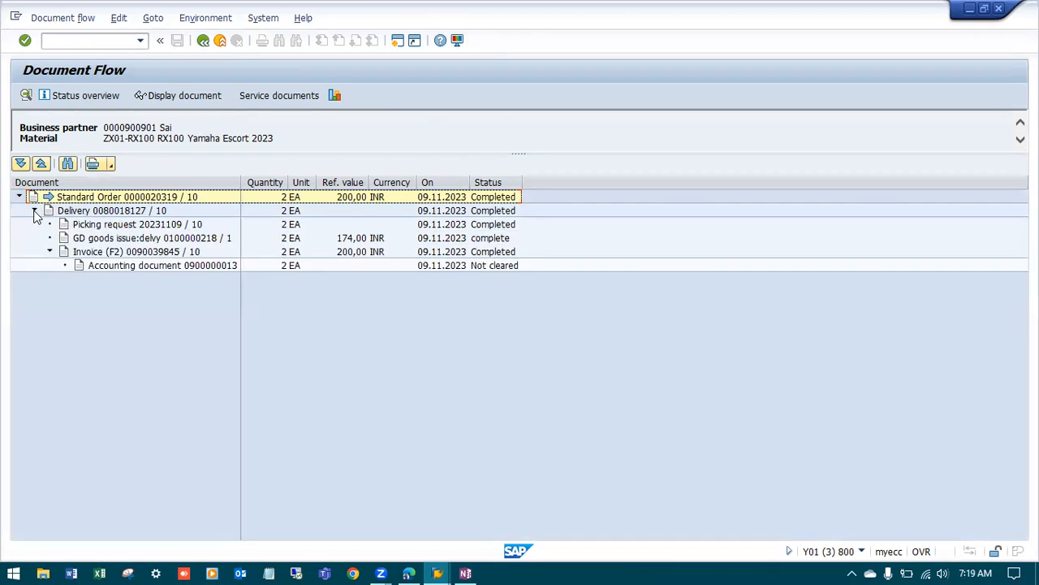
left_click(130, 227)
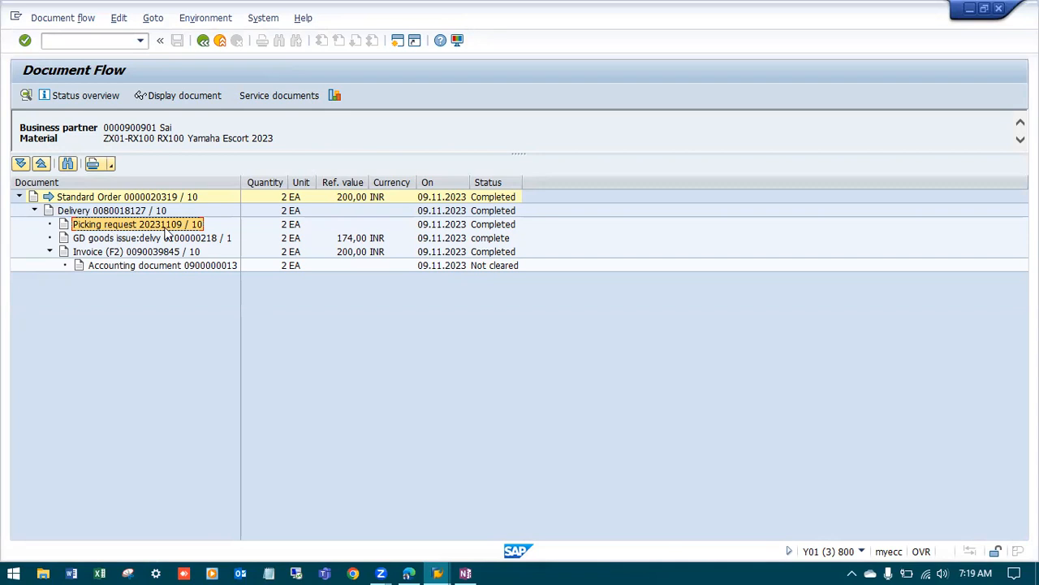
left_click(122, 240)
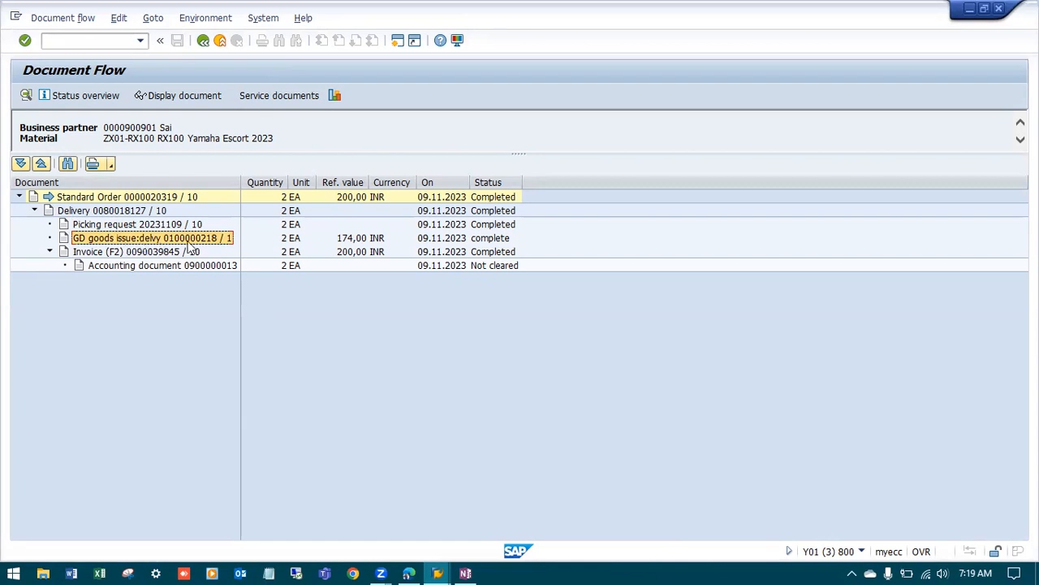
Collapse and re-expand the F2 invoice in the document flow, and examine its accounting document entry
left_click(49, 252)
left_click(50, 252)
left_click(50, 252)
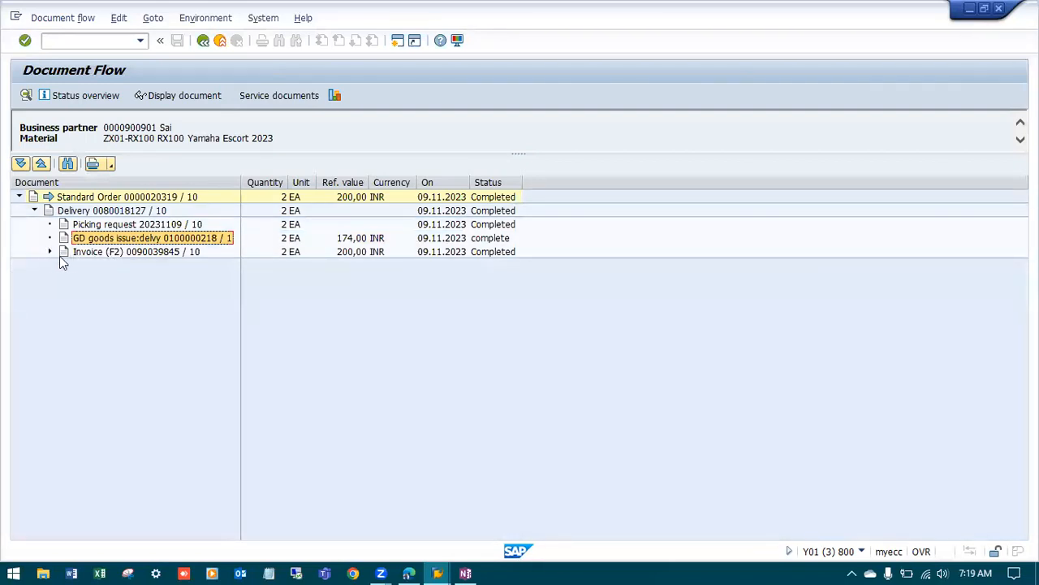
left_click(50, 252)
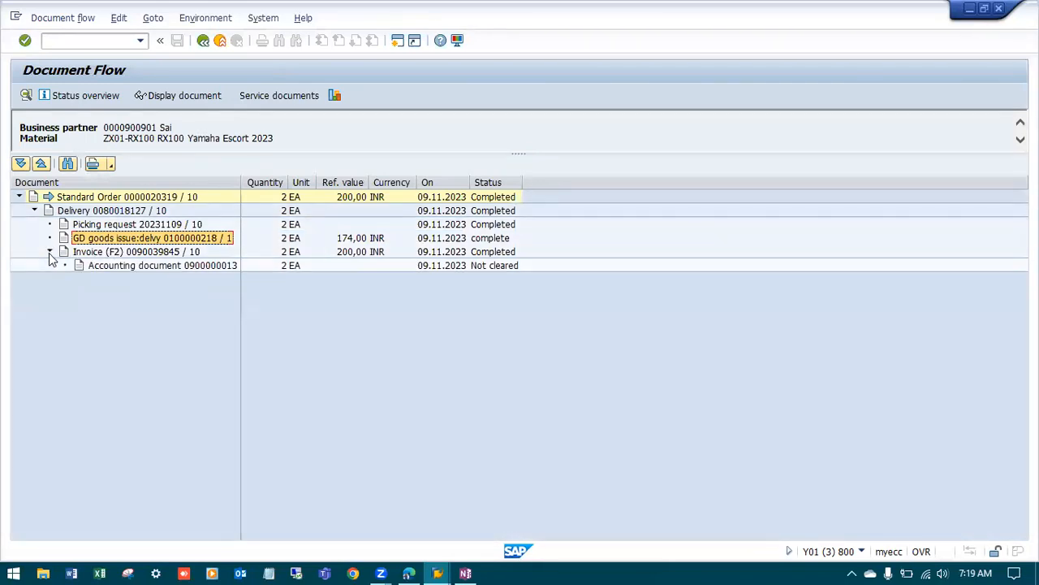
left_click(138, 266)
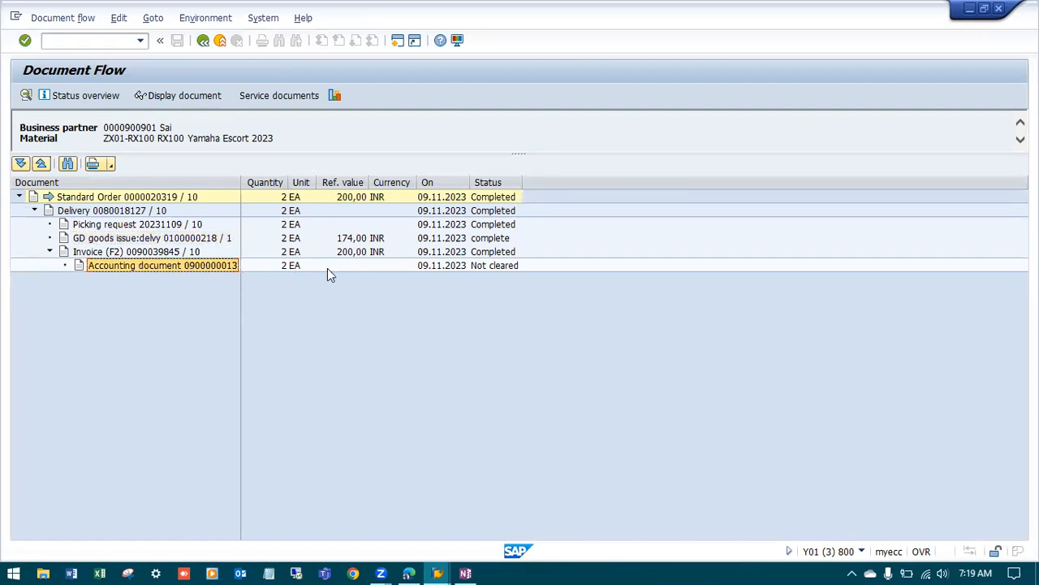
Check the status of the picking request, goods issue, invoice and accounting document in the document flow
left_click(499, 224)
left_click(497, 238)
left_click(497, 253)
left_click(184, 264)
left_click(497, 265)
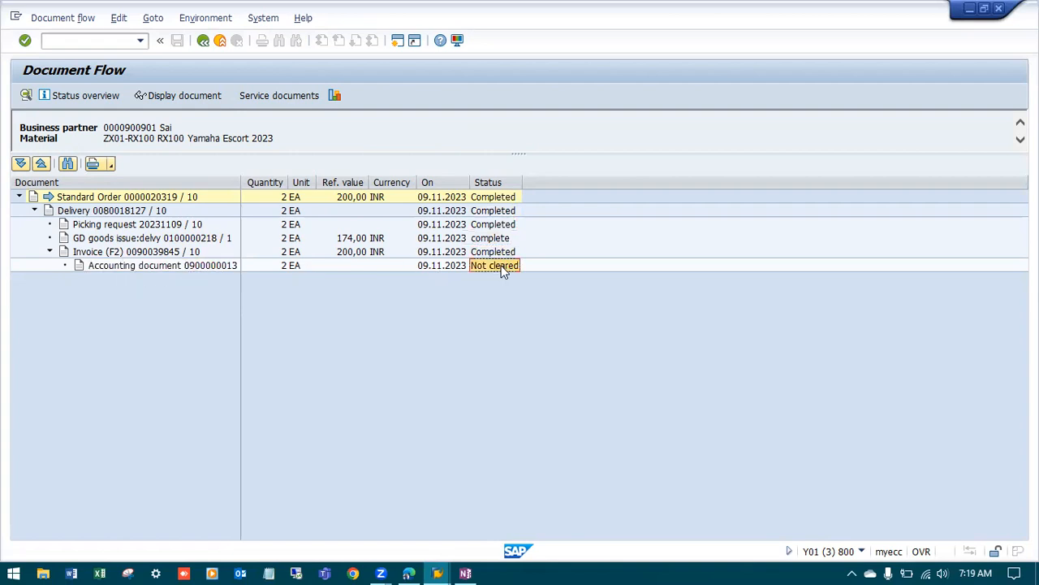